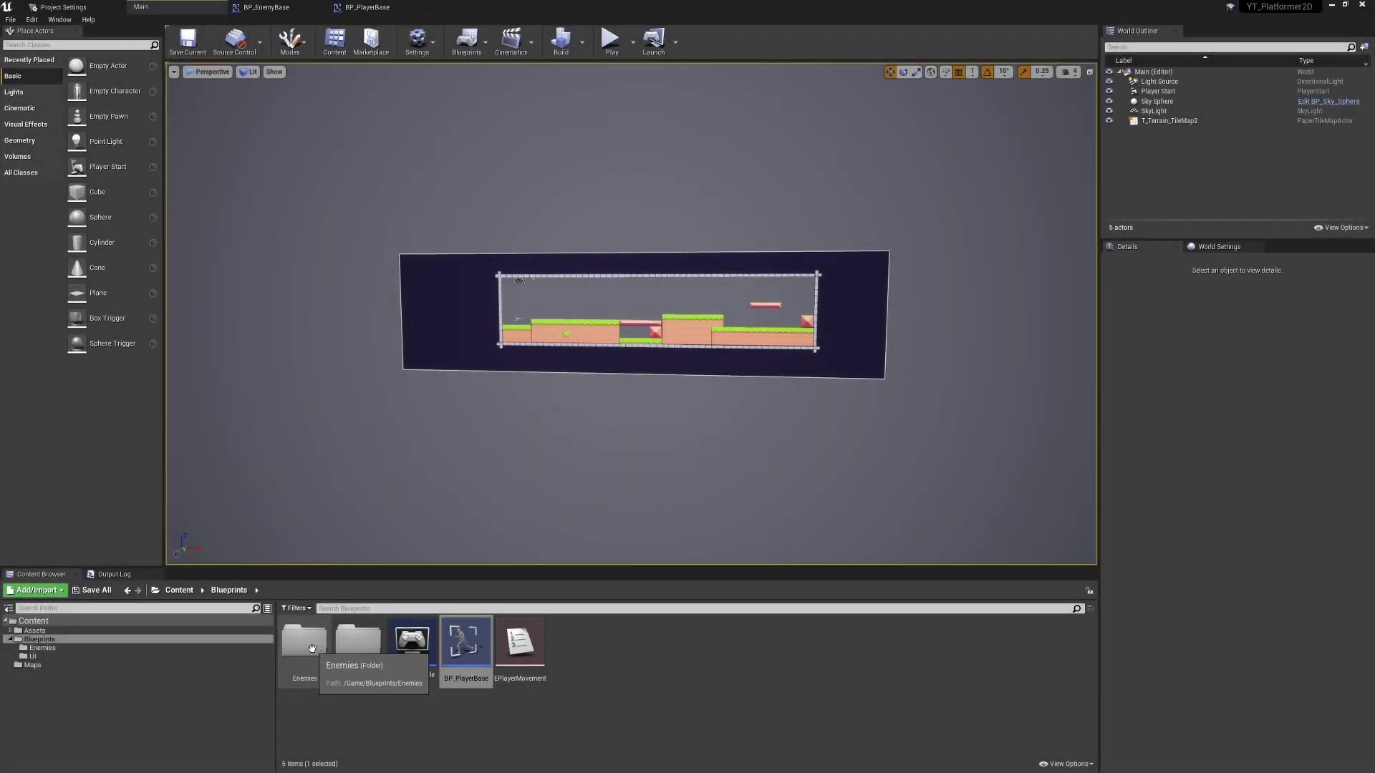
Open the Blueprints/Enemies folder to reveal BP_EnemyBase in the Content Browser
double_click(311, 648)
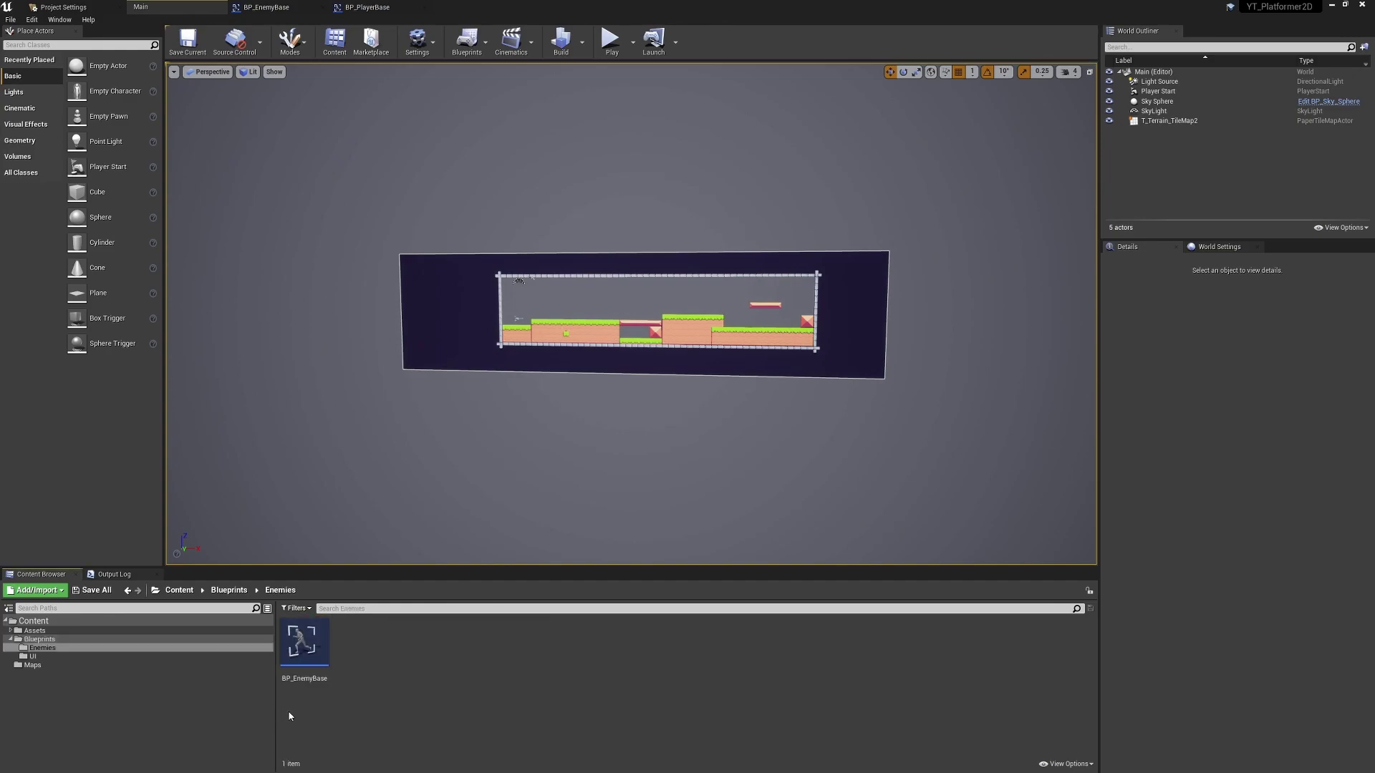
Create a child blueprint class of BP_EnemyBase named BP_EnemyBat
right_click(305, 647)
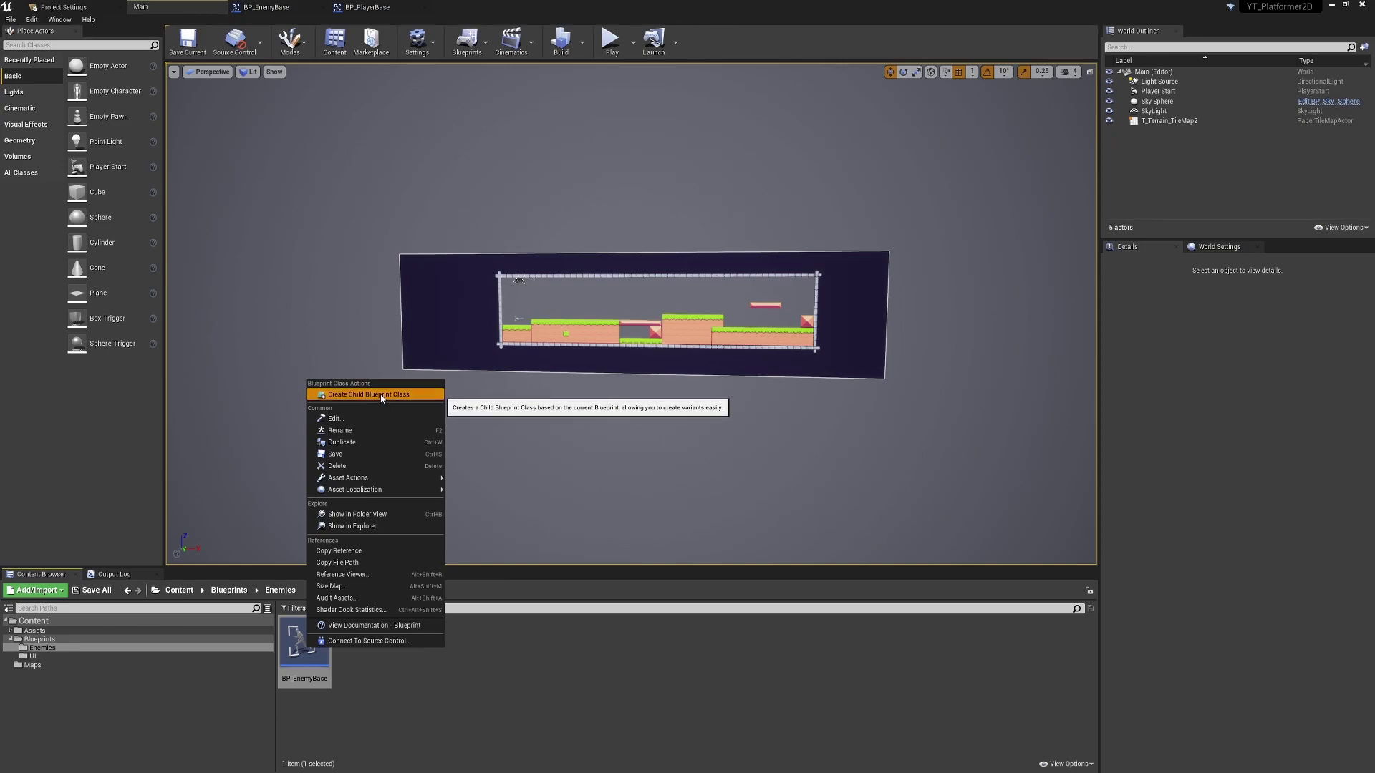
left_click(382, 396)
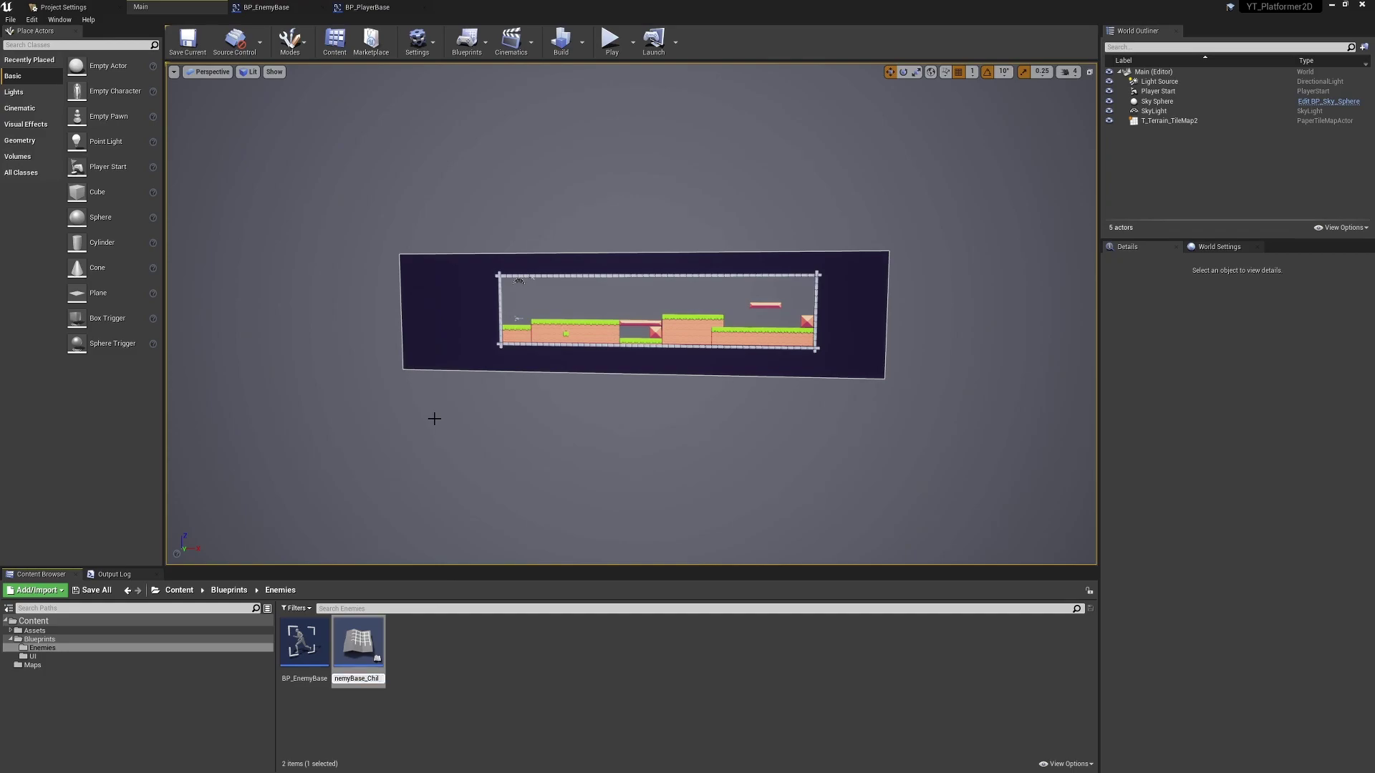
type("t")
key("Return")
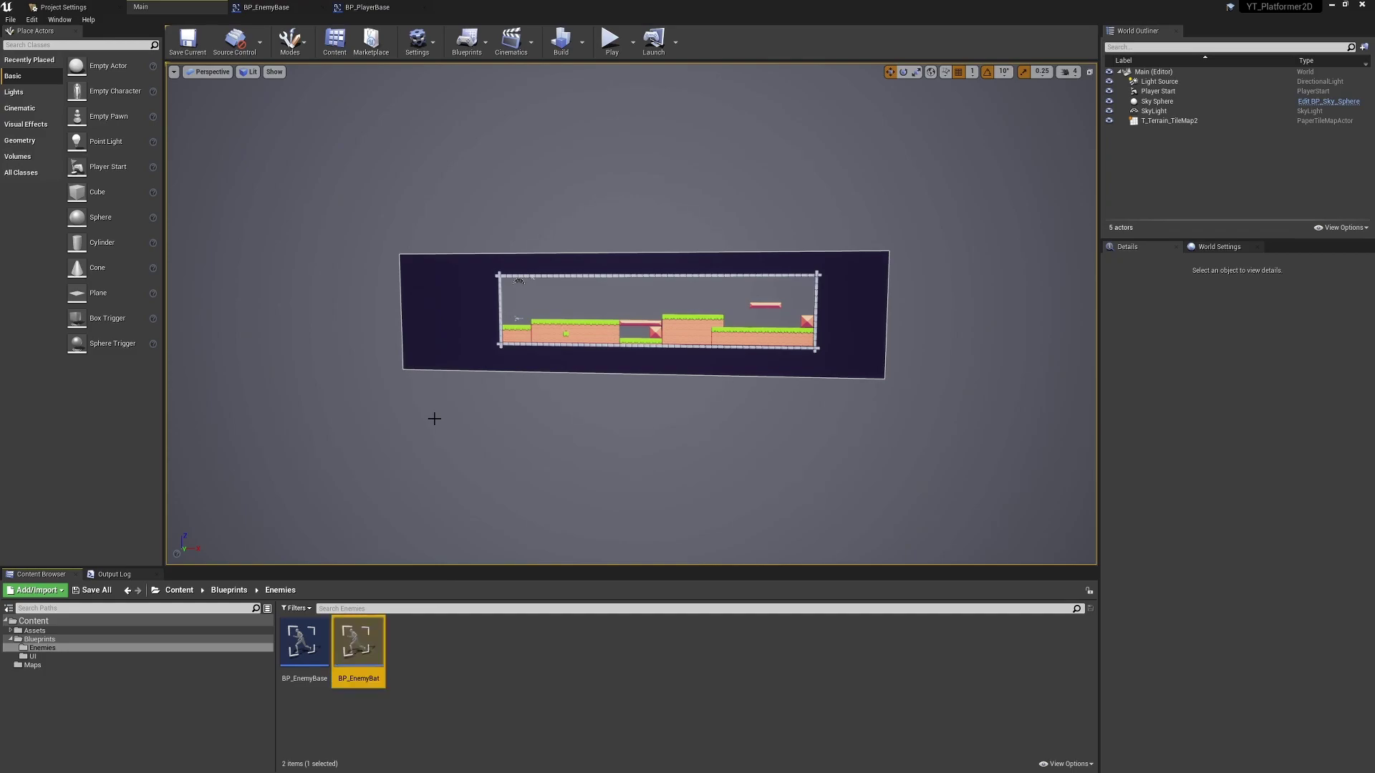
Open BP_EnemyBat, then locate and open its parent BP_EnemyBase's Event Graph
double_click(358, 641)
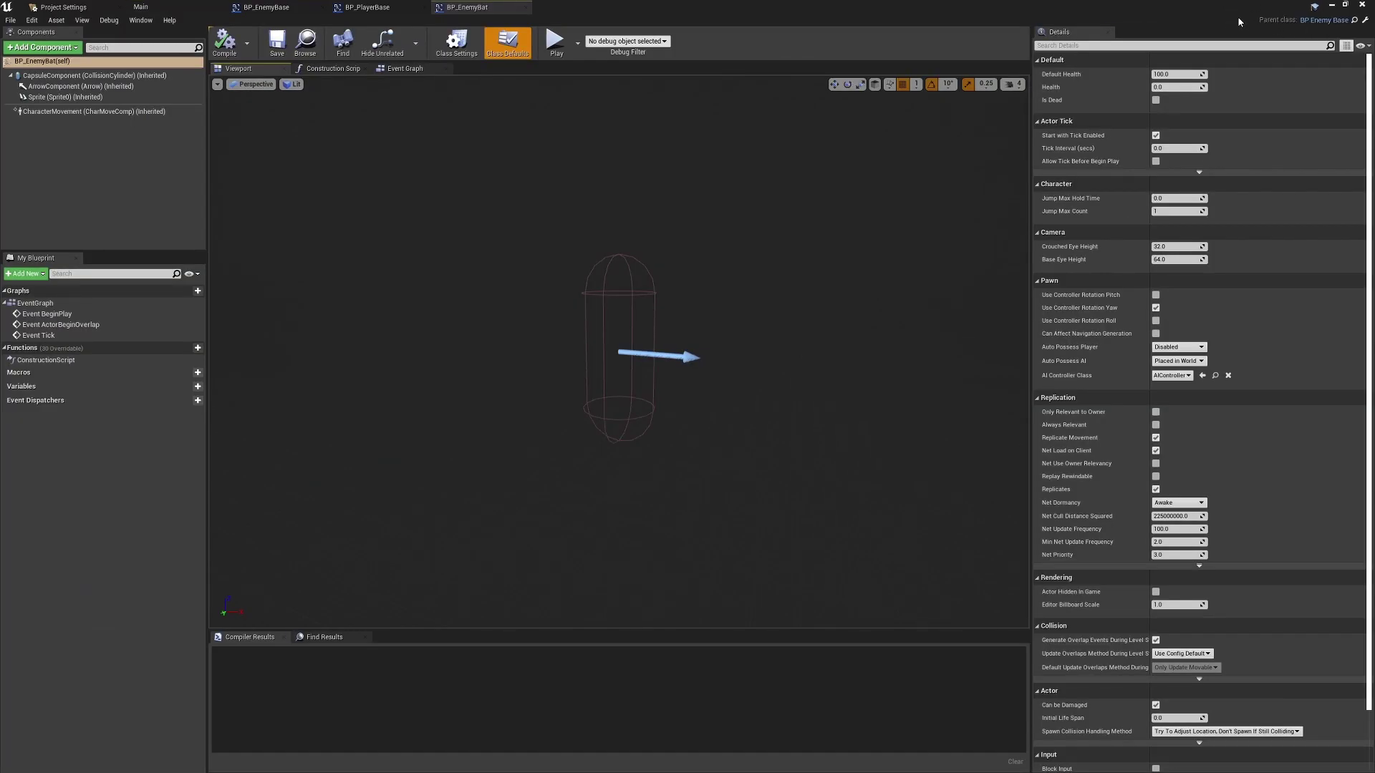
left_click(1356, 21)
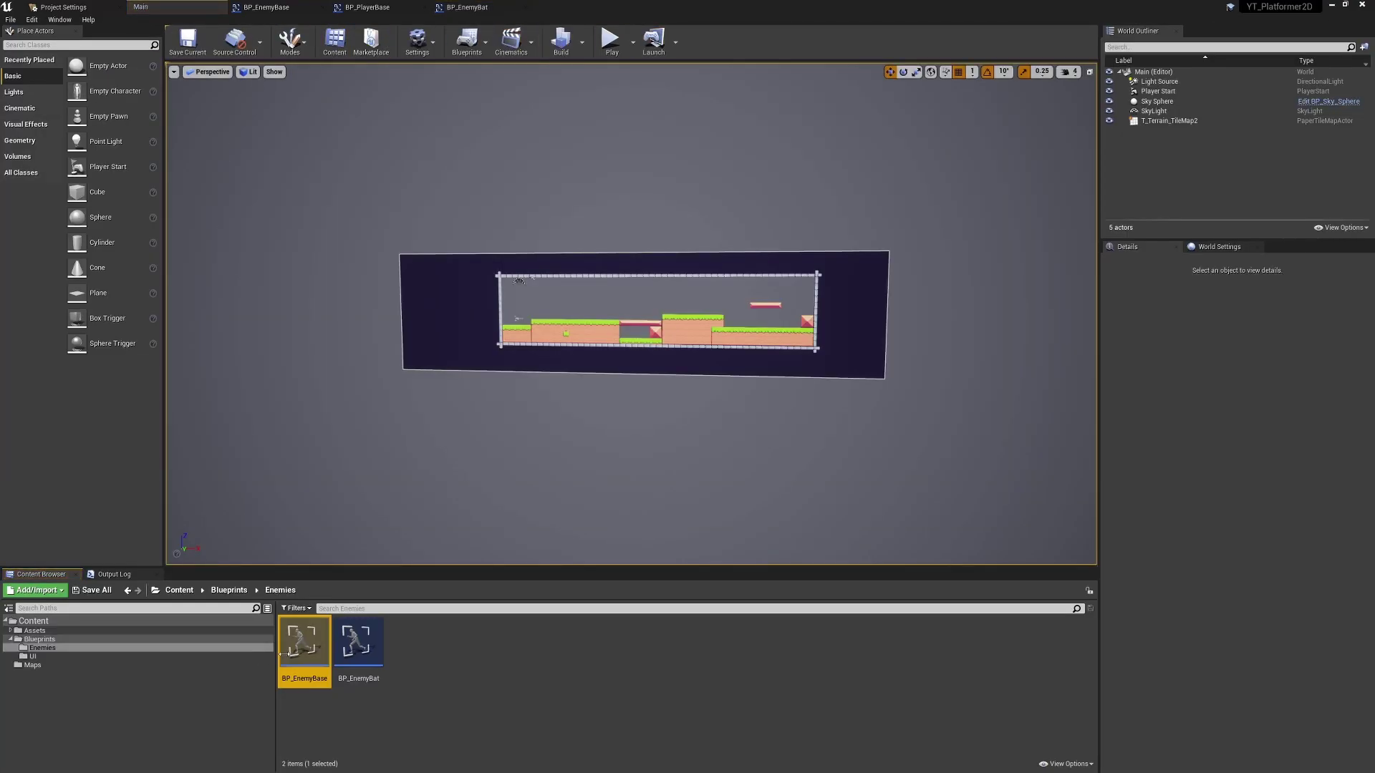
double_click(301, 640)
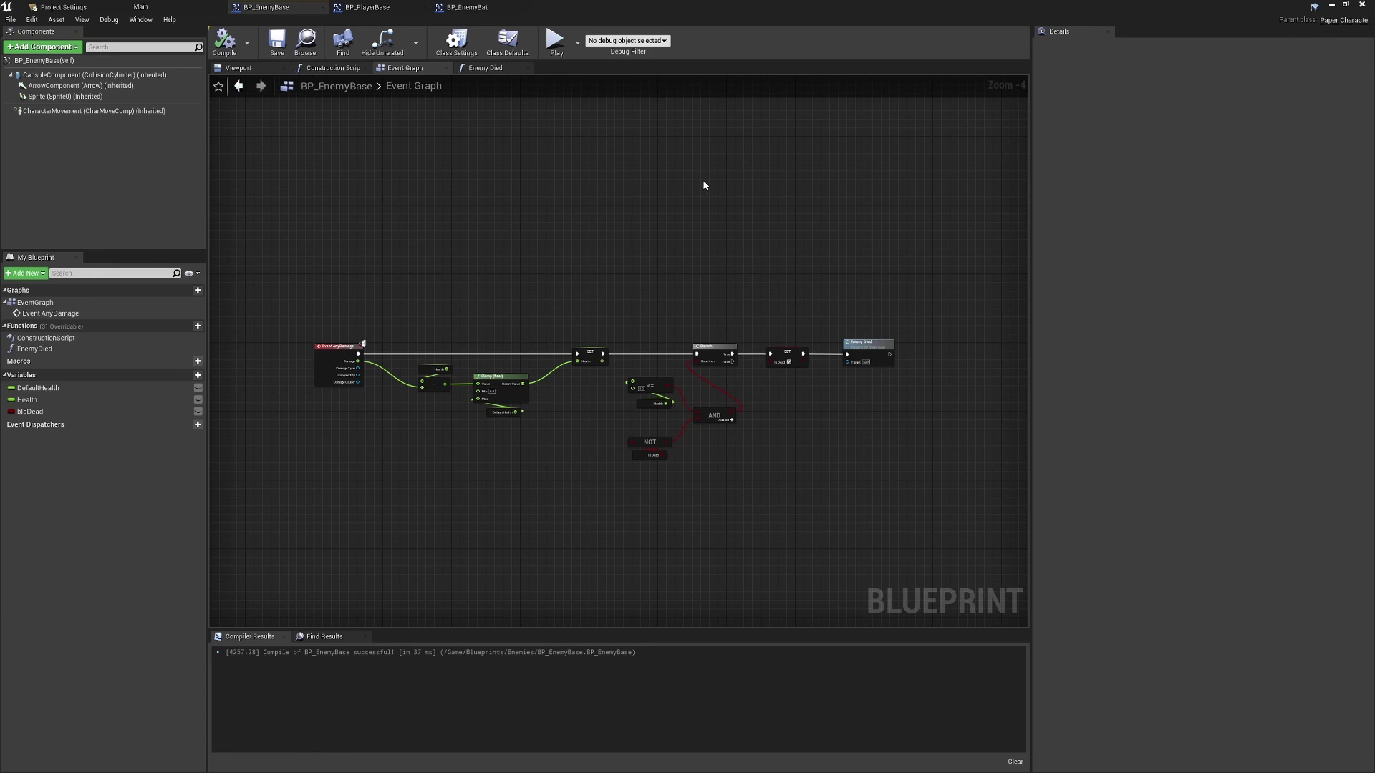
Close the BP_PlayerBase blueprint and return to BP_EnemyBat
left_click(401, 8)
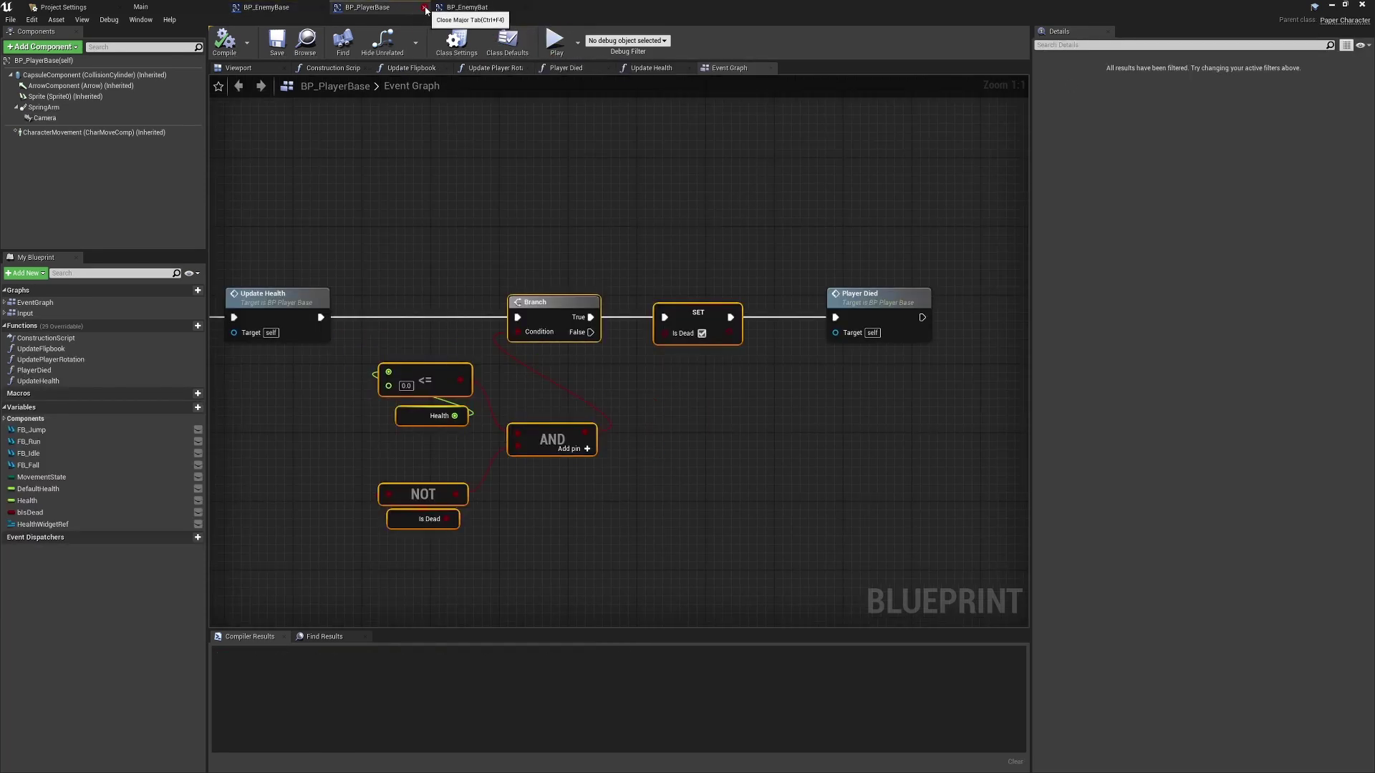
left_click(426, 9)
left_click(423, 7)
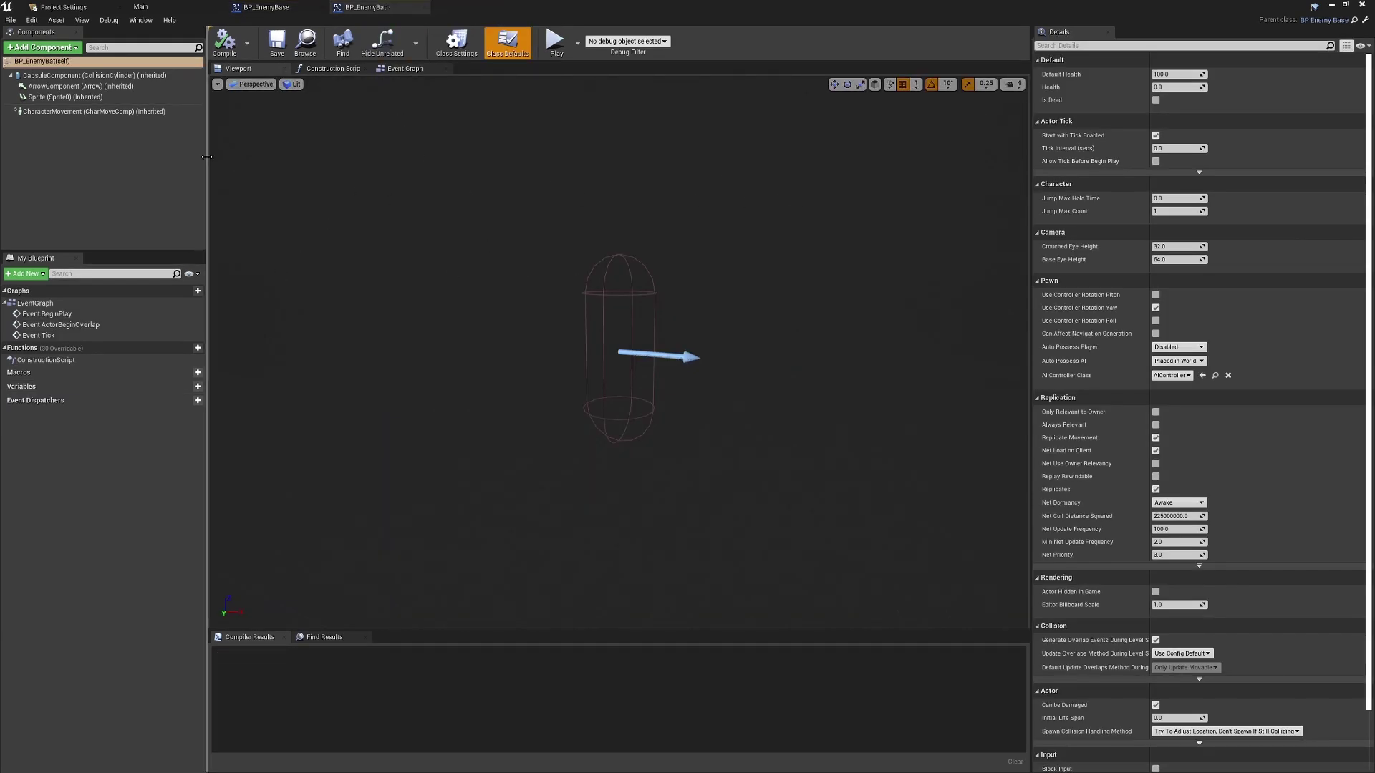
Set the bat Sprite component's Source Flipbook to FB_Bat
left_click(70, 98)
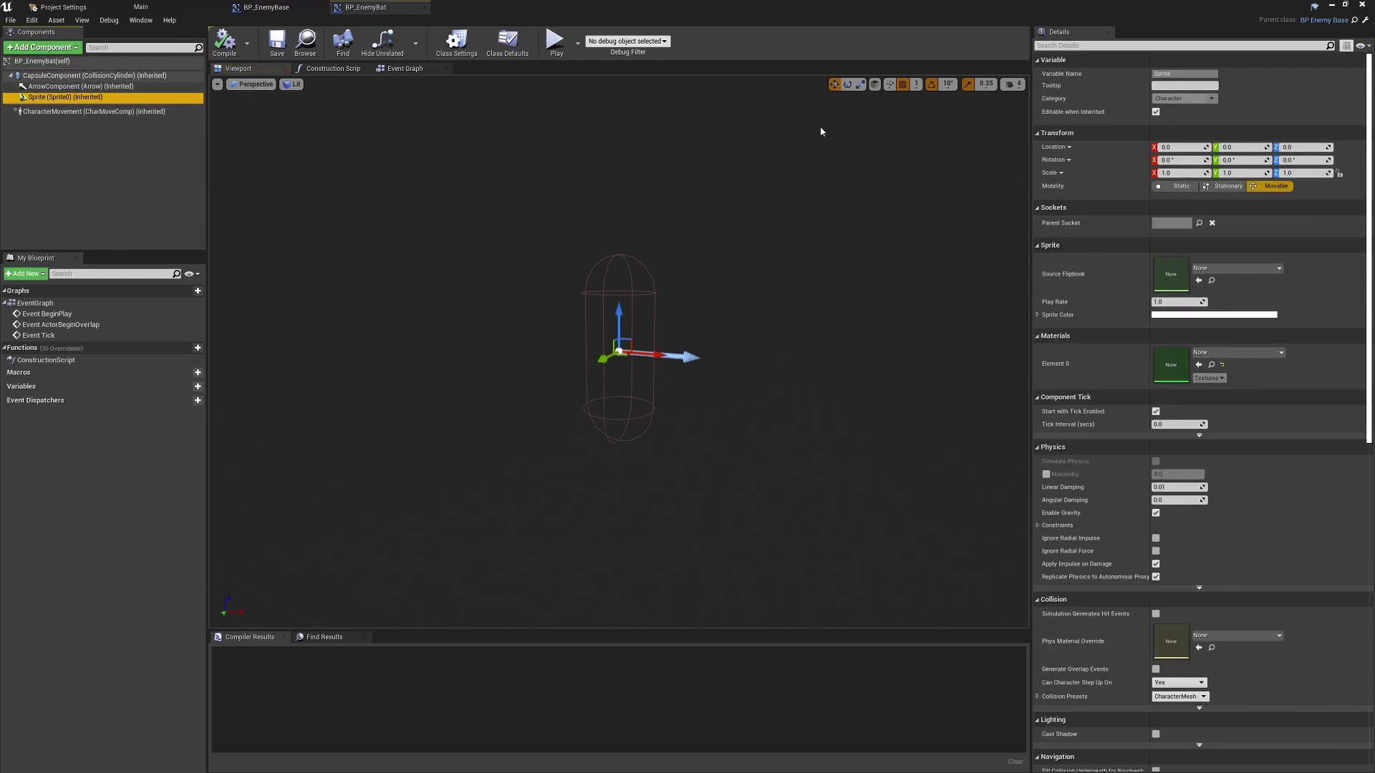
left_click(1235, 268)
left_click(1232, 372)
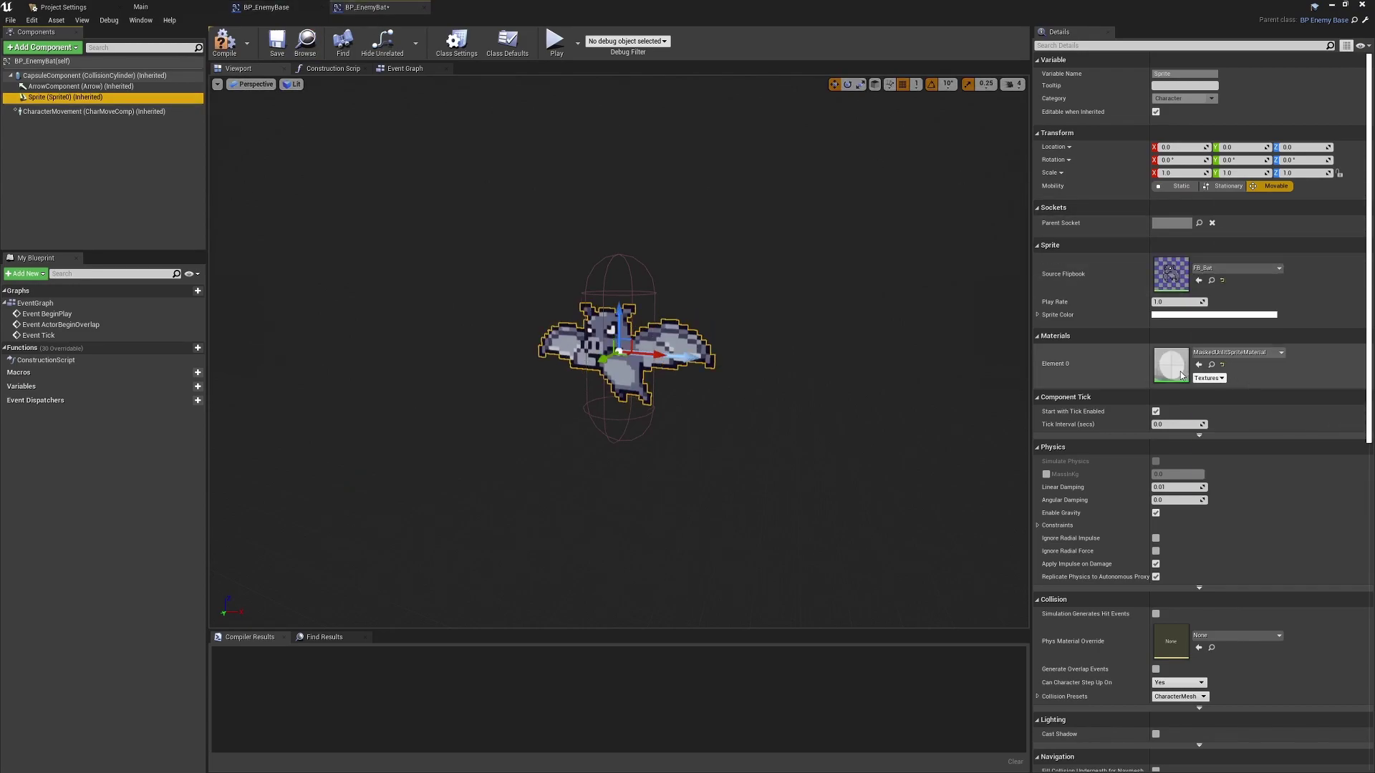
left_click(747, 269)
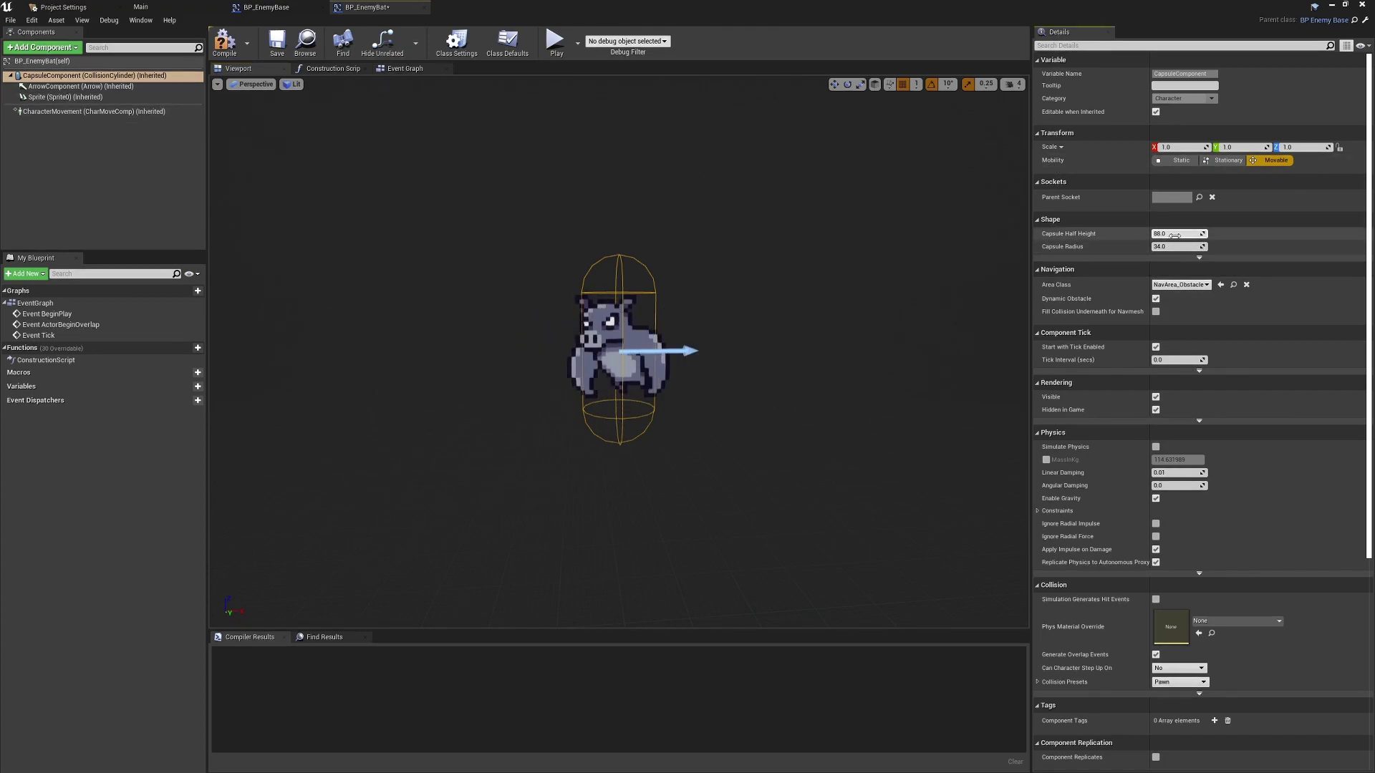
Set Capsule Half Height to 34.0 so the capsule becomes a sphere around the bat
left_click_drag(1174, 235, 1117, 235)
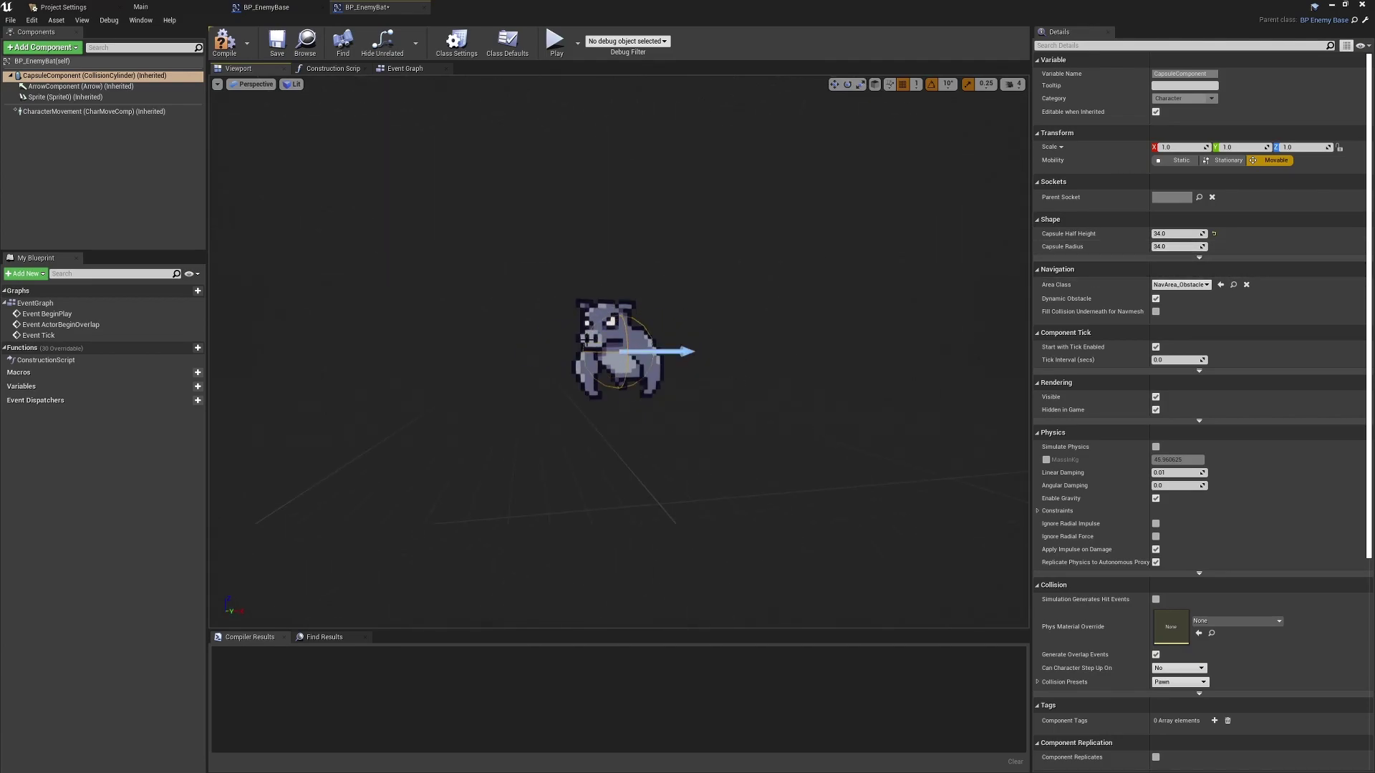
left_click_drag(723, 359, 723, 359)
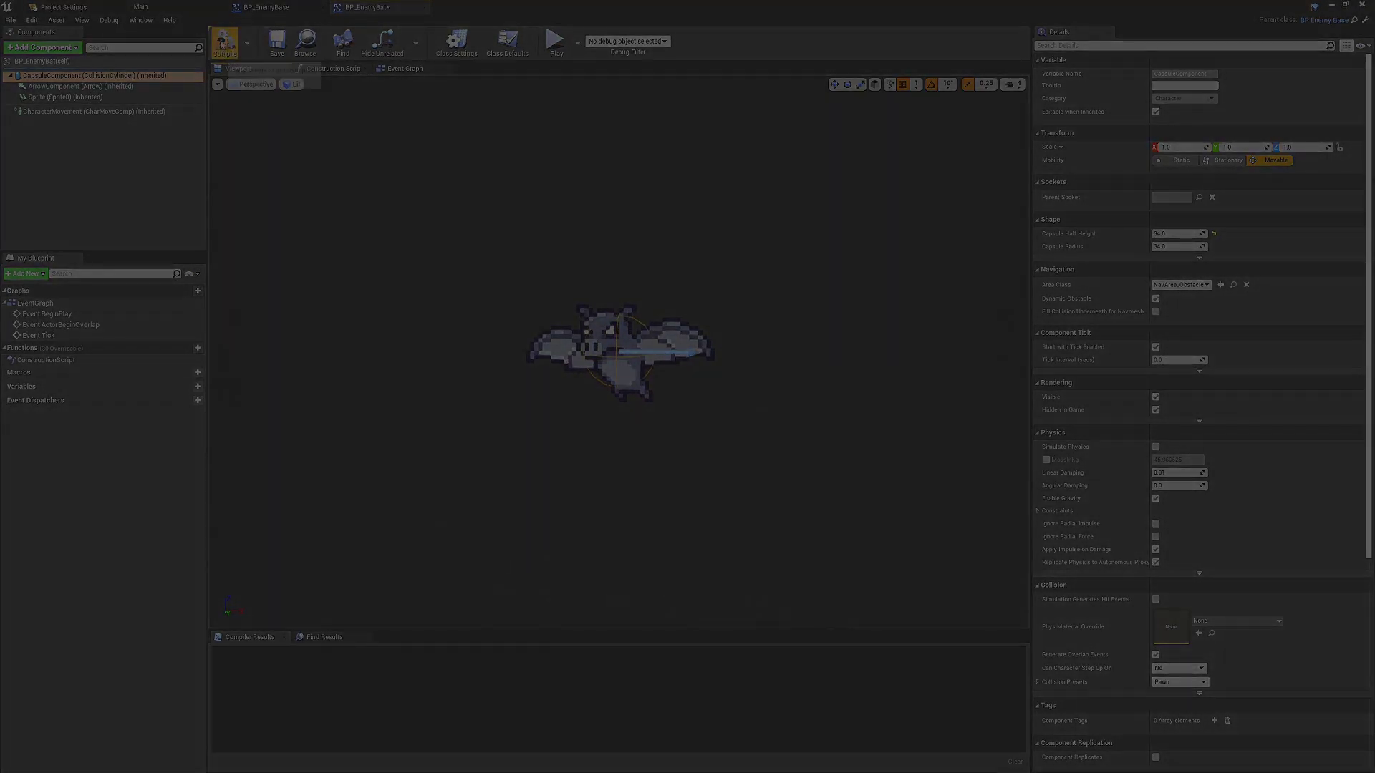
left_click(292, 119)
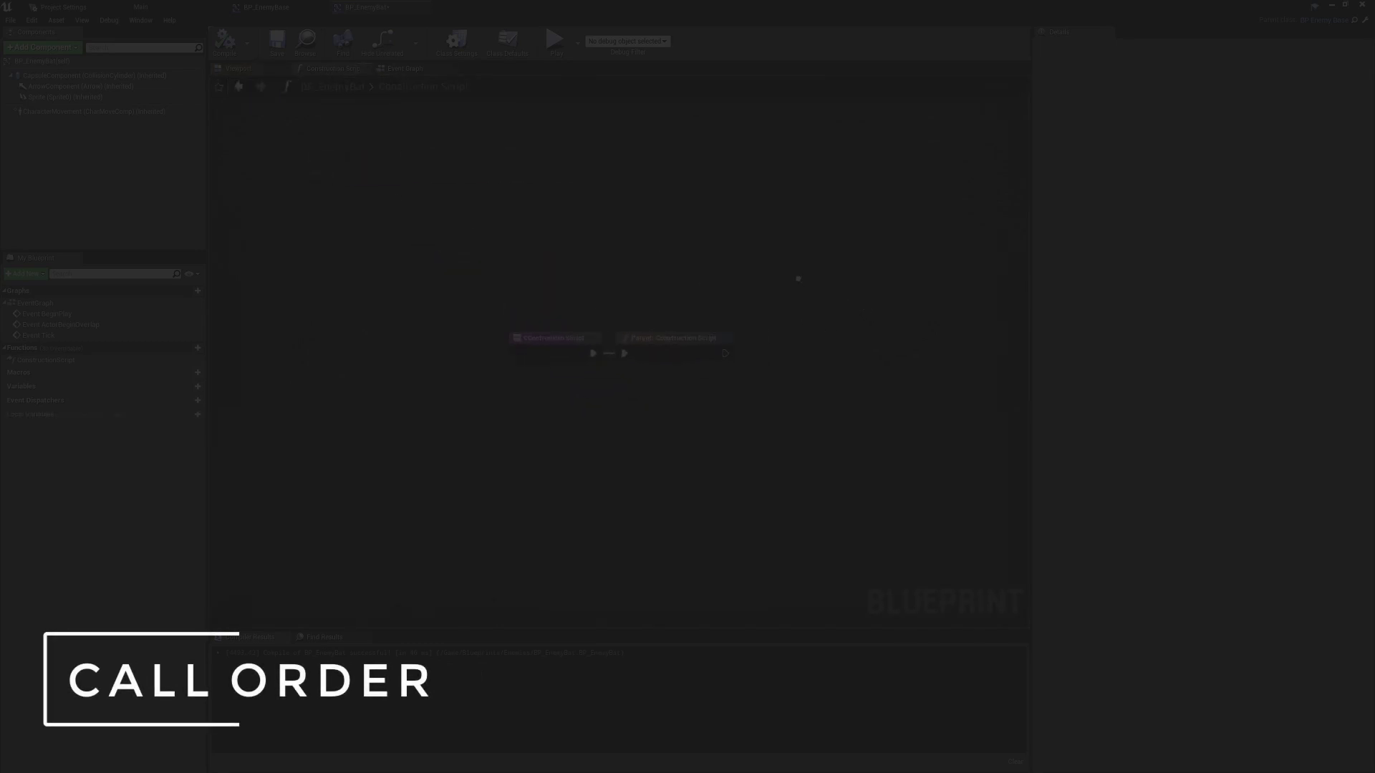
Inspect BP_EnemyBase's Construction Script and Parent call nodes
left_click_drag(391, 259, 525, 352)
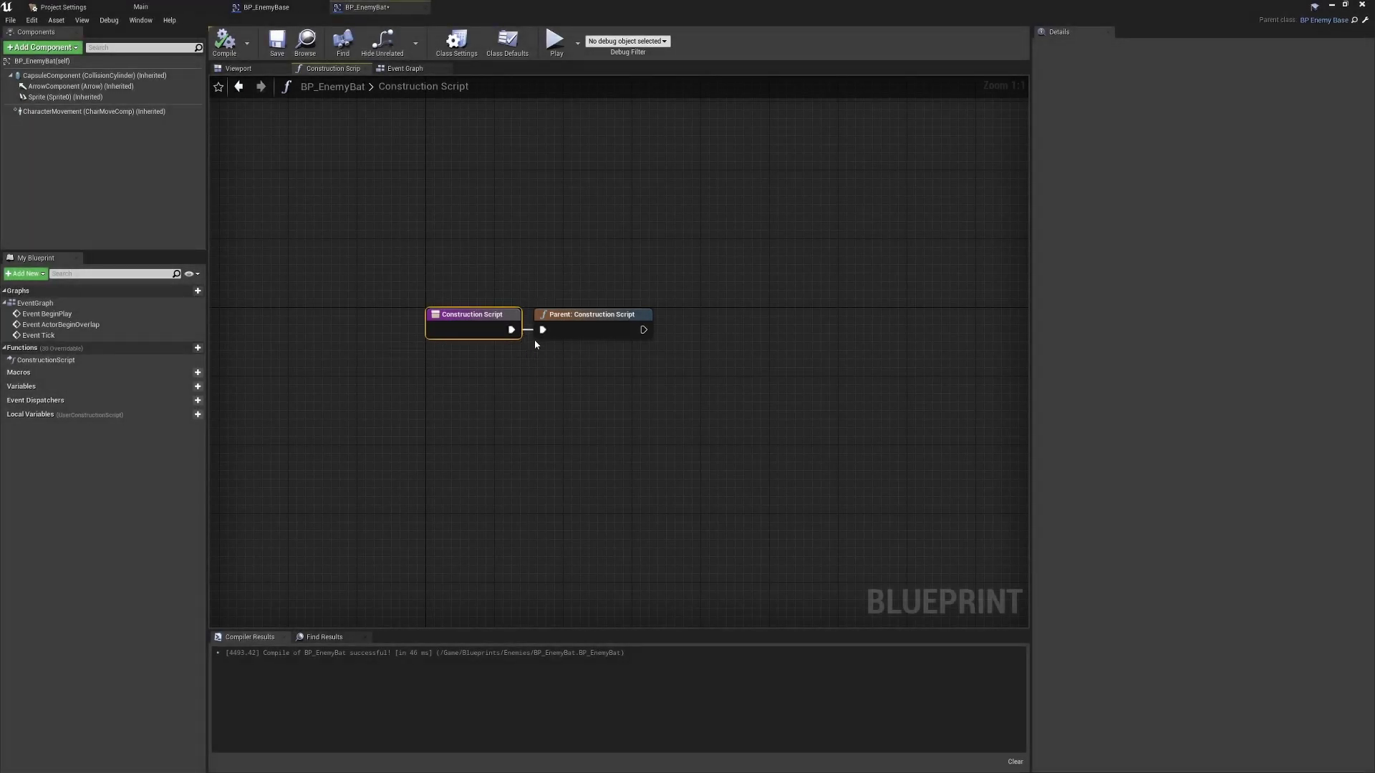
left_click_drag(537, 261, 620, 351)
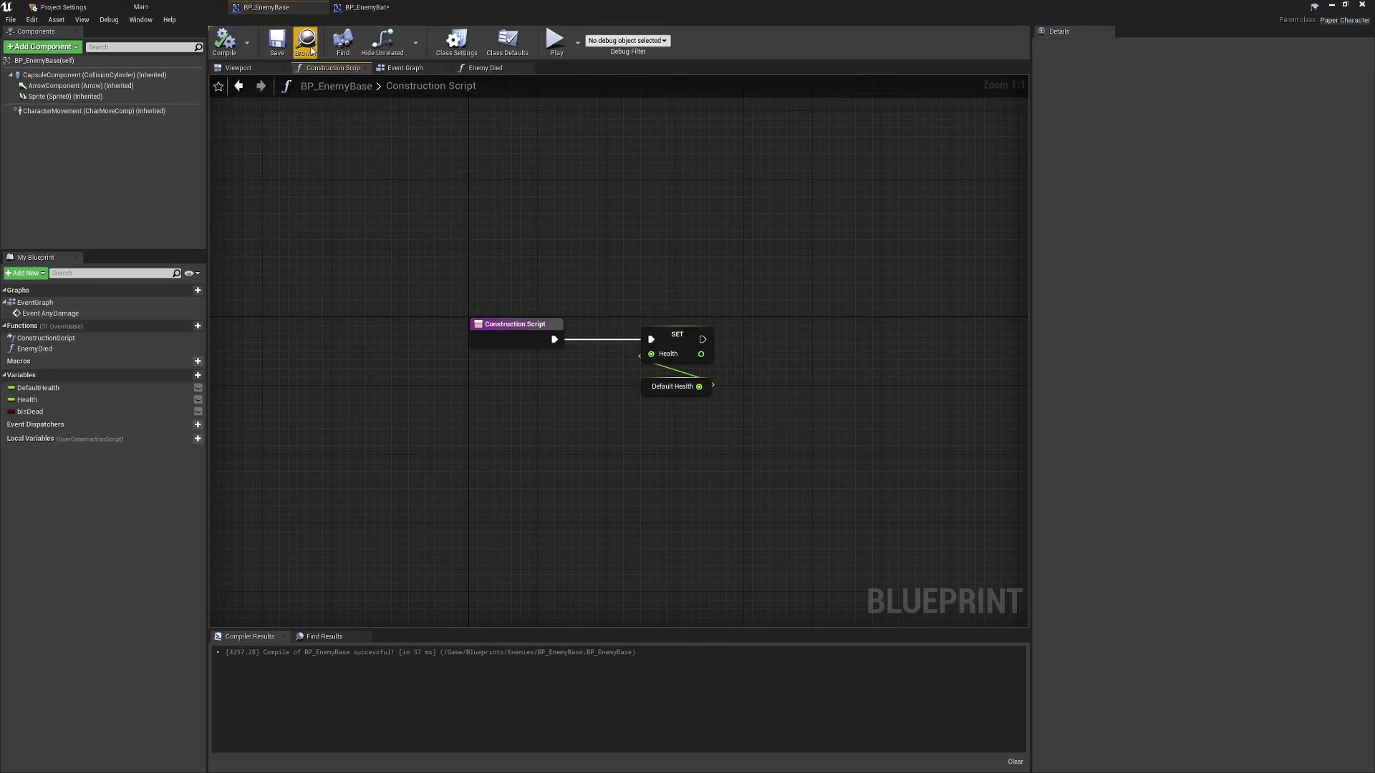
left_click(367, 7)
Move BP_EnemyBat's Parent: Construction Script node further right, still wired to the event
left_click(466, 323)
left_click_drag(524, 381, 526, 377)
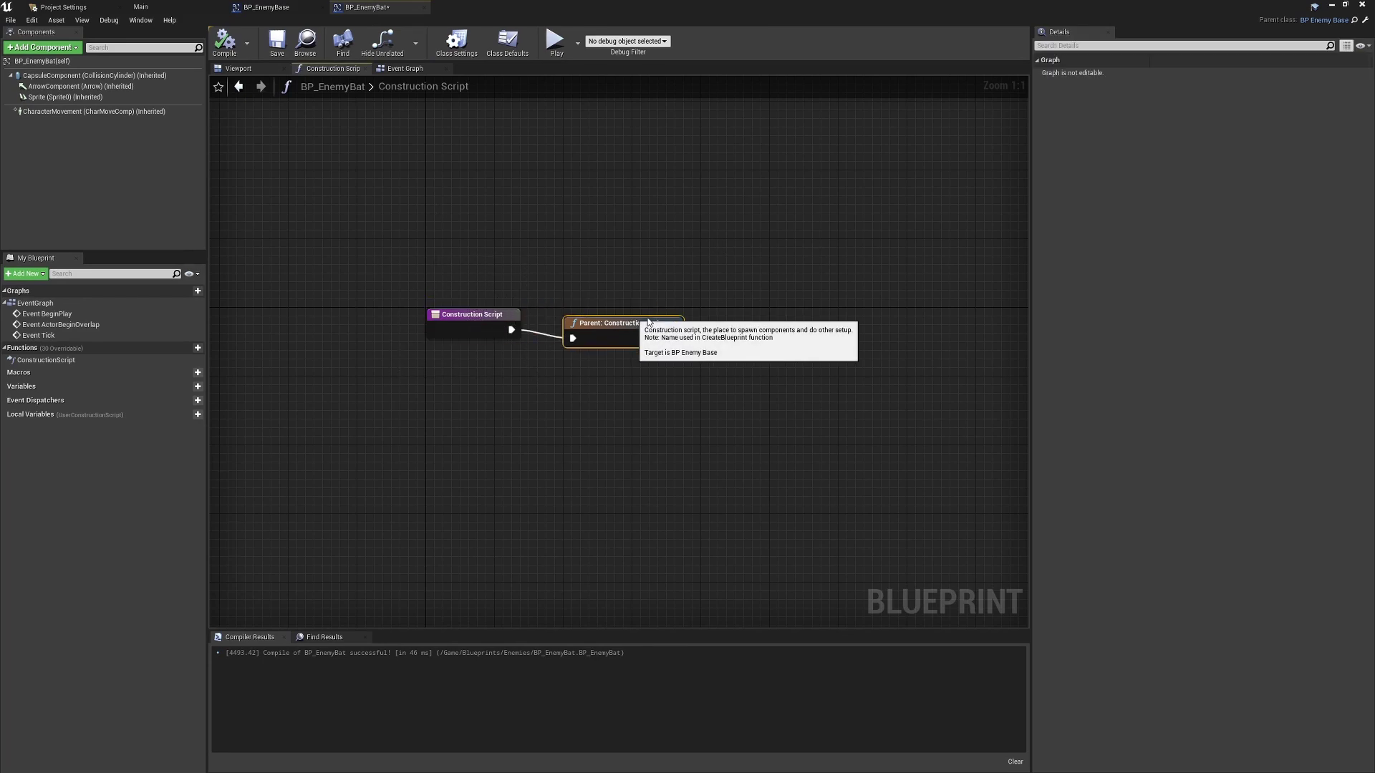
left_click_drag(606, 315, 851, 315)
left_click_drag(512, 329, 573, 331)
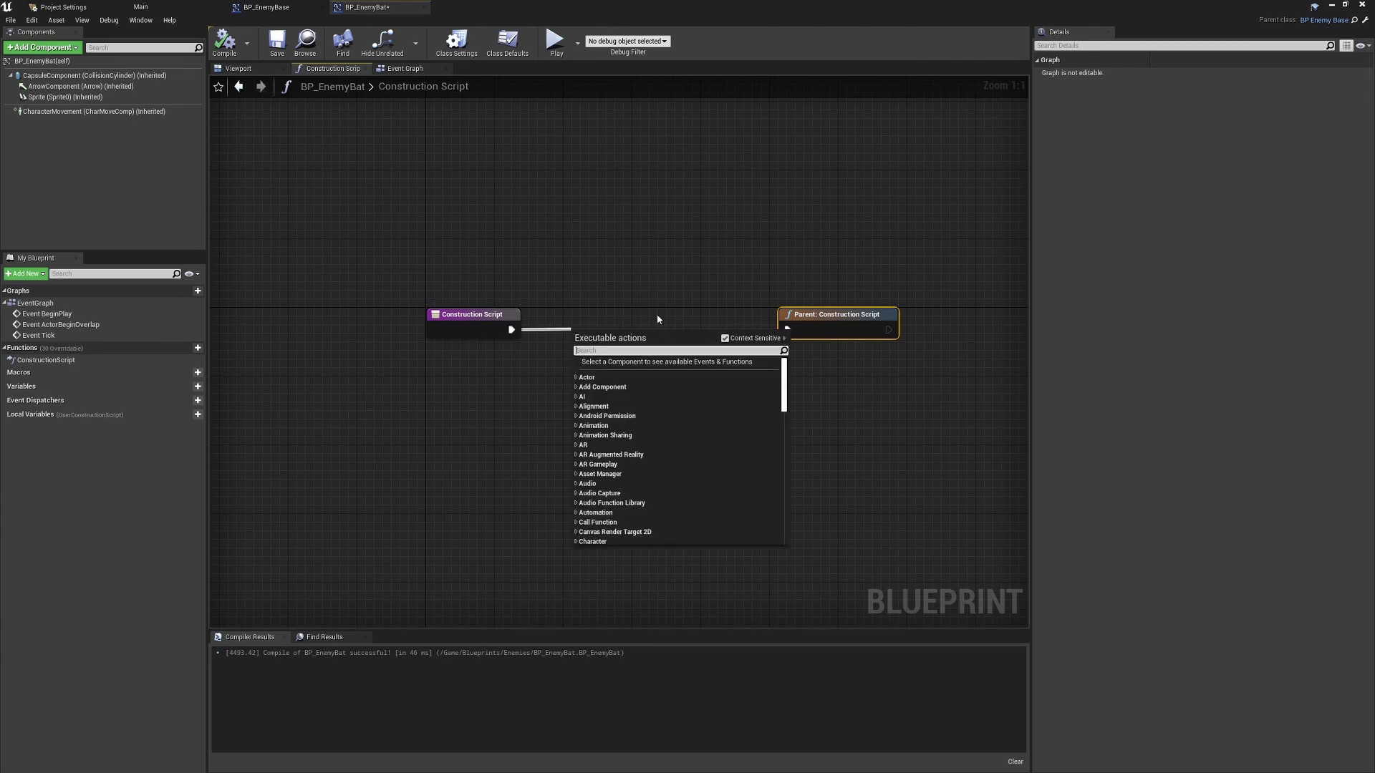
left_click(716, 294)
left_click_drag(753, 271, 914, 362)
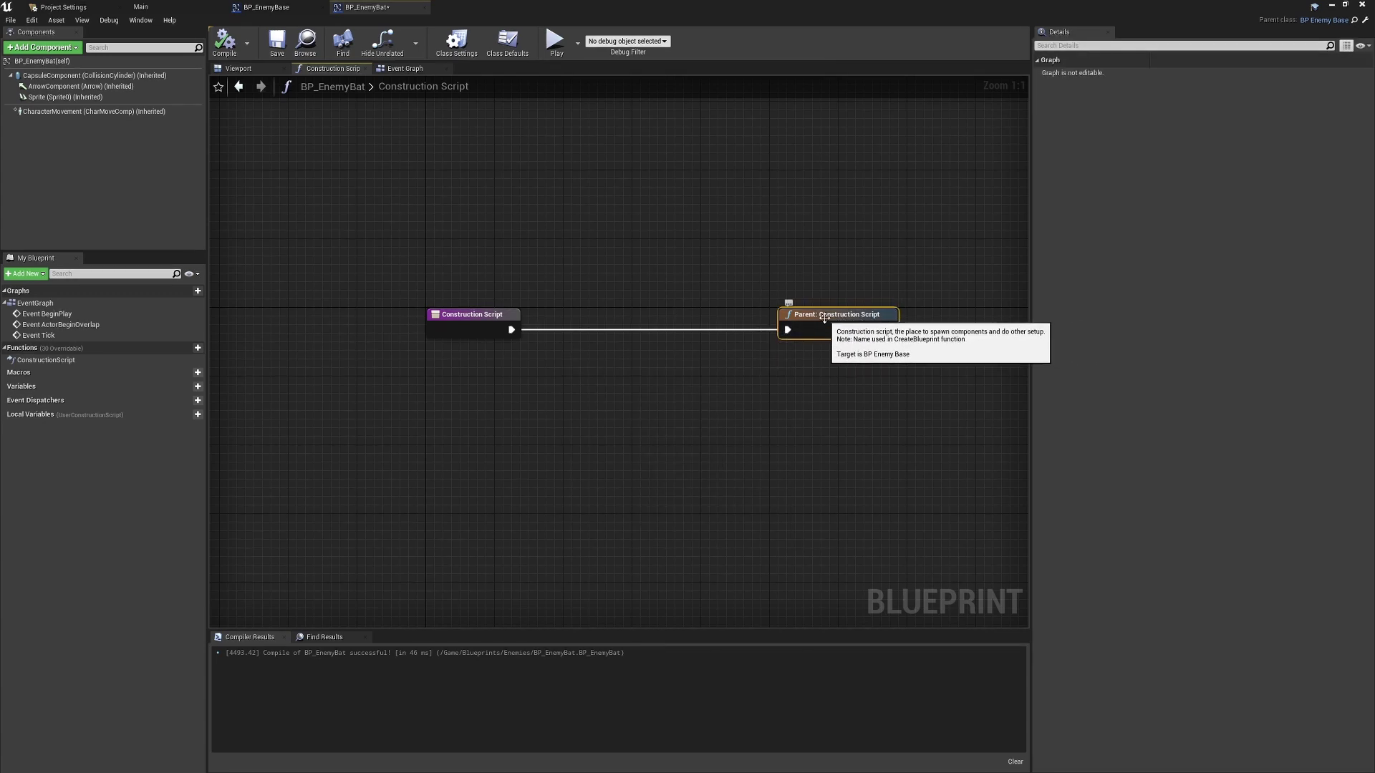
left_click(287, 7)
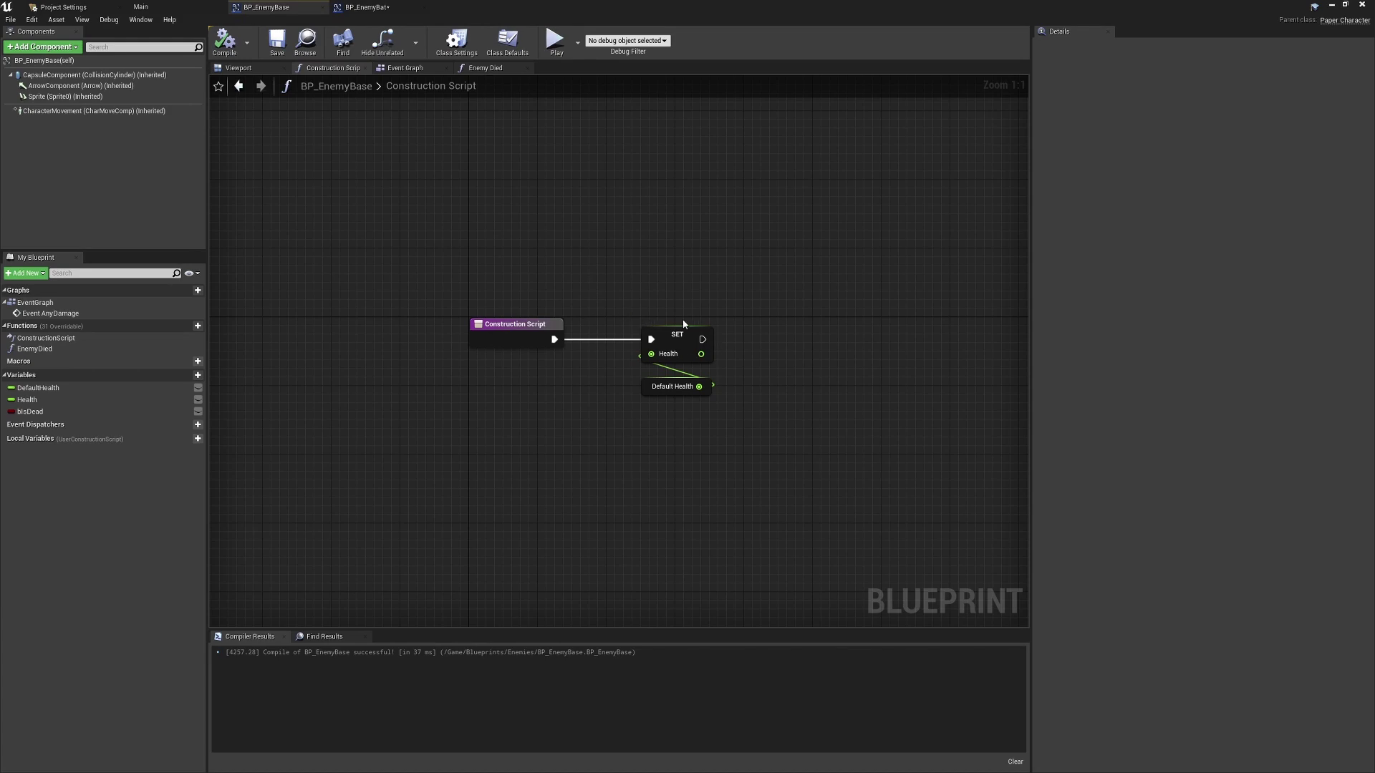
Add a Print String node printing 'Child' to BP_EnemyBat's construction chain
left_click(367, 8)
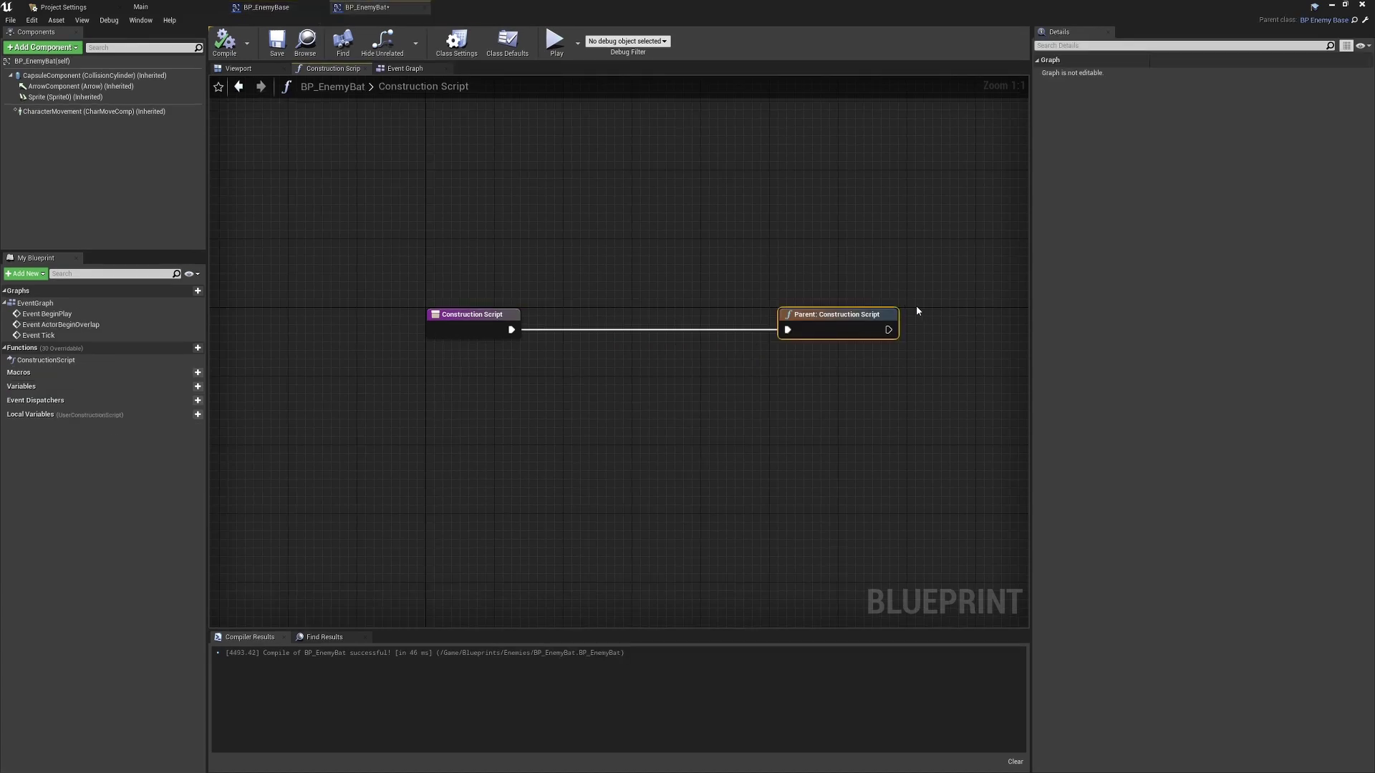
right_click_drag(916, 306, 745, 305)
left_click_drag(340, 326, 400, 331)
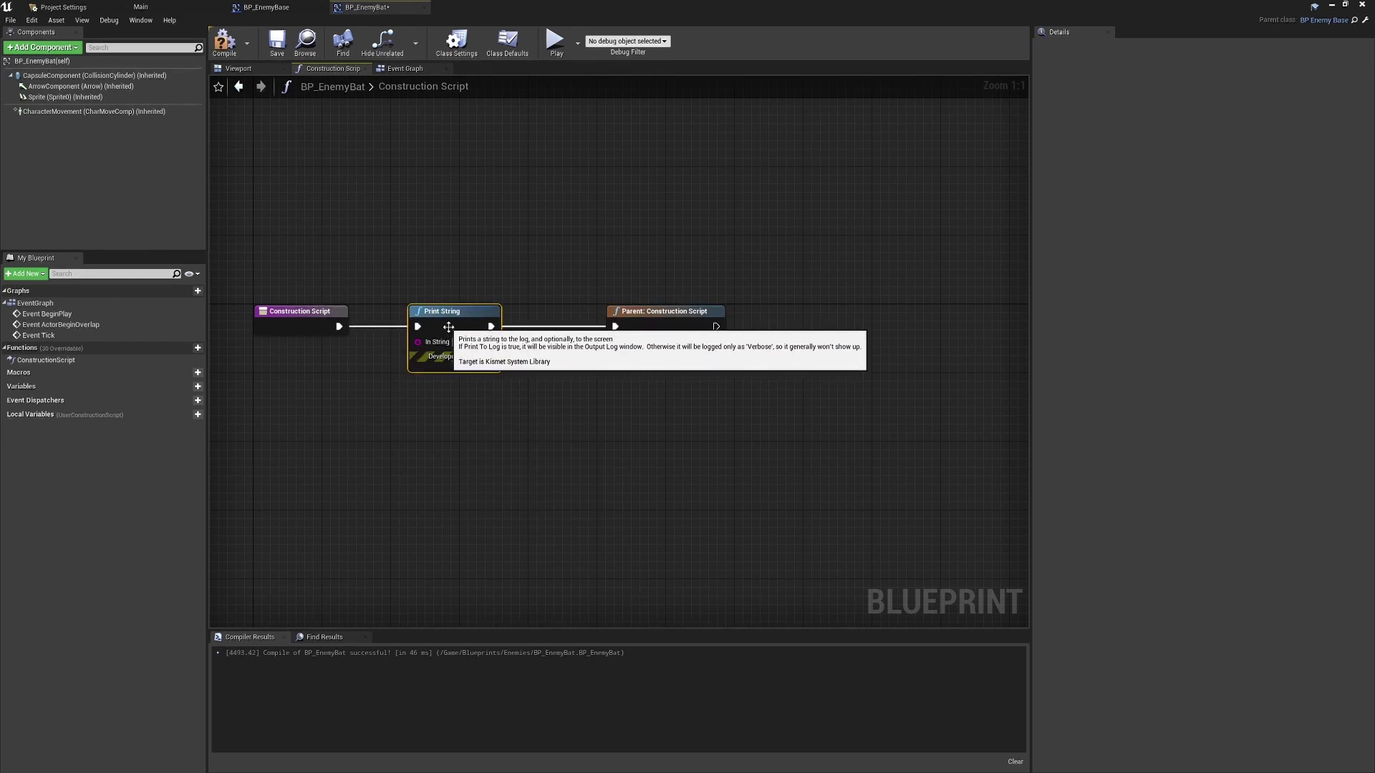
left_click(466, 342)
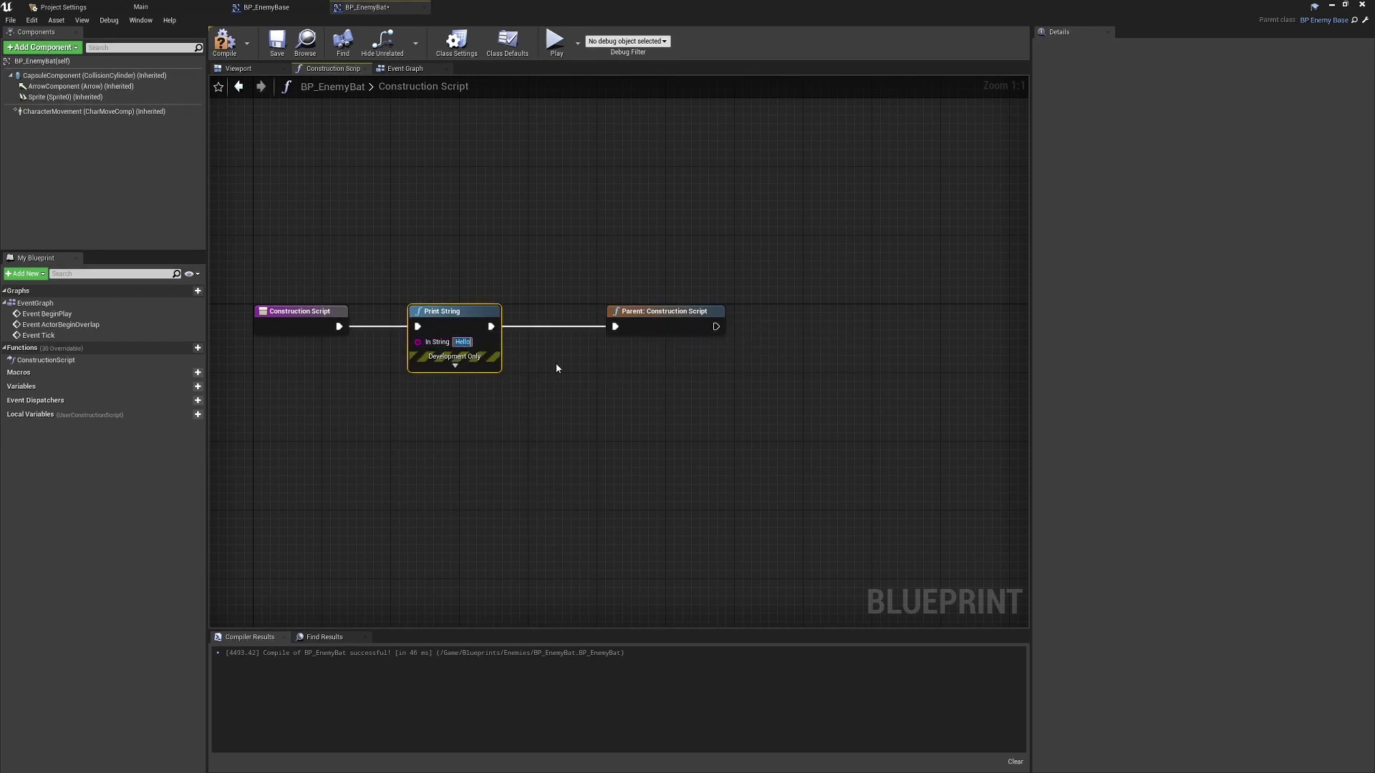
type("Child")
Add a Print String printing 'Parent' after SET Health in BP_EnemyBase and compile
left_click(265, 7)
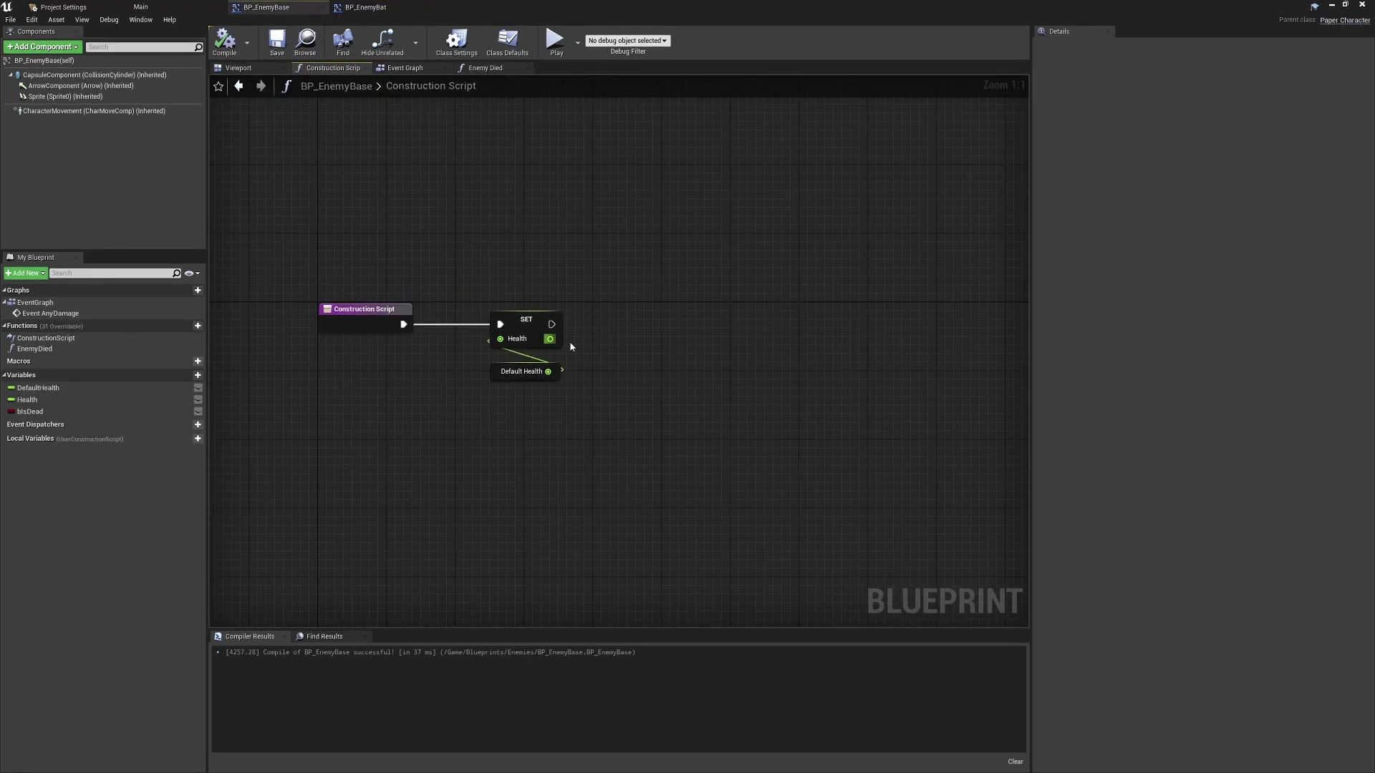
left_click_drag(556, 329, 718, 319)
type("print")
key("Return")
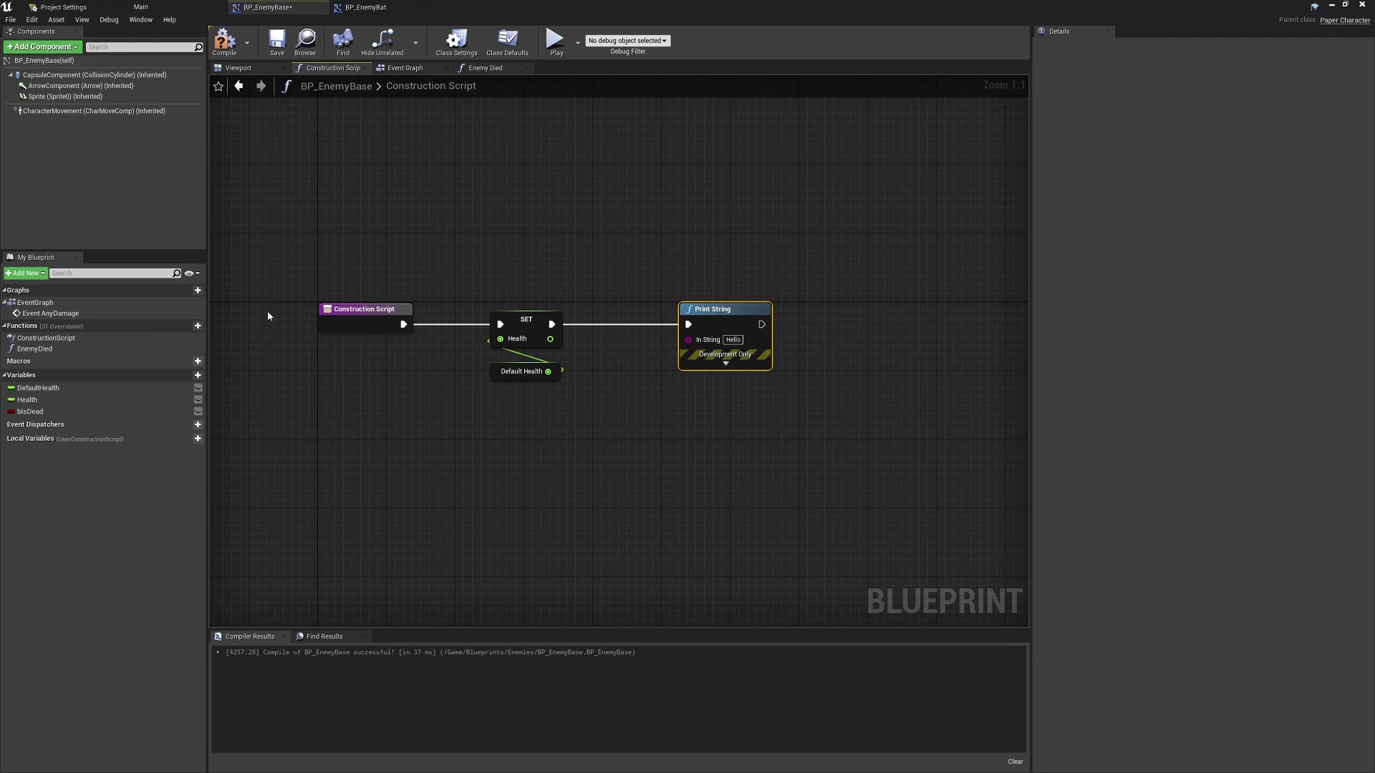
left_click(733, 339)
type("Parent")
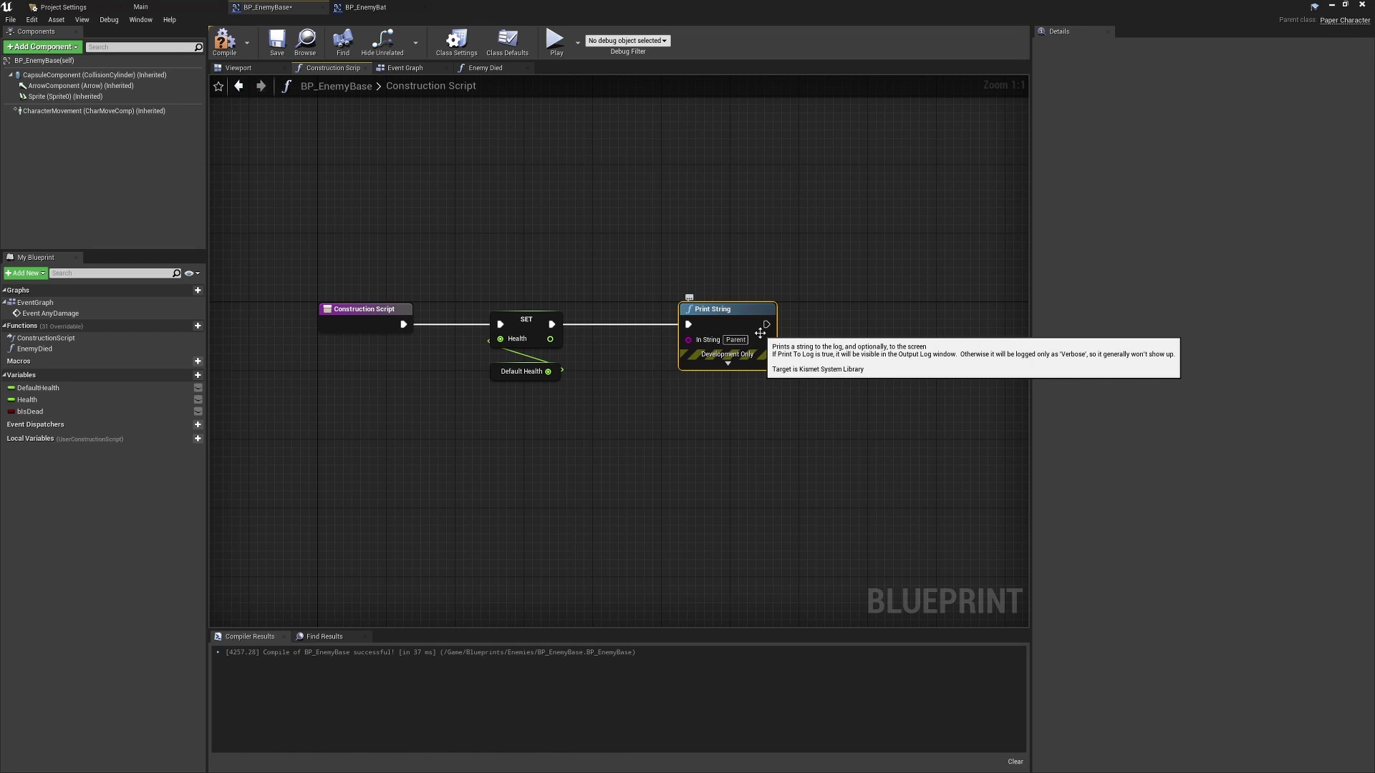
left_click(224, 41)
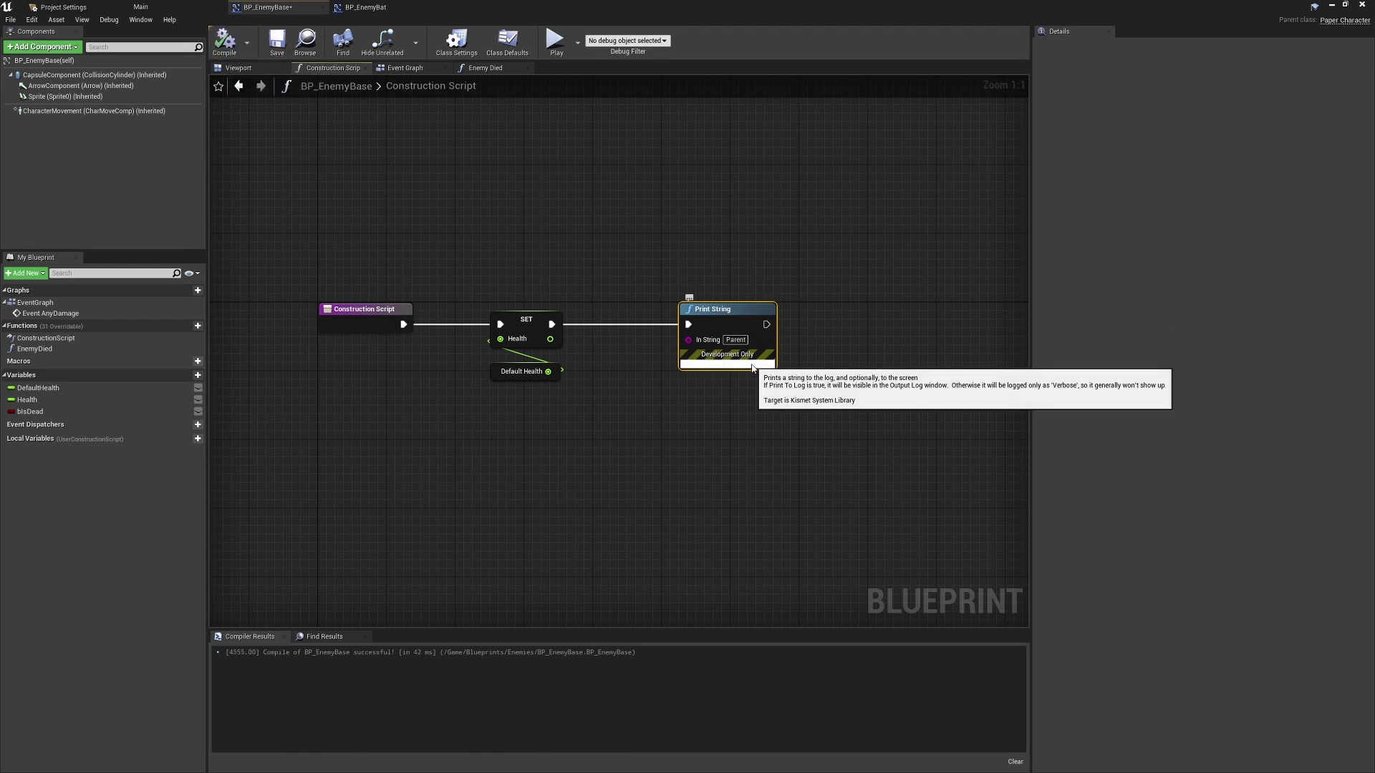
Set the Parent print's Text Color to yellow-orange
left_click(727, 363)
left_click(732, 390)
left_click(832, 517)
left_click(659, 280)
left_click(141, 8)
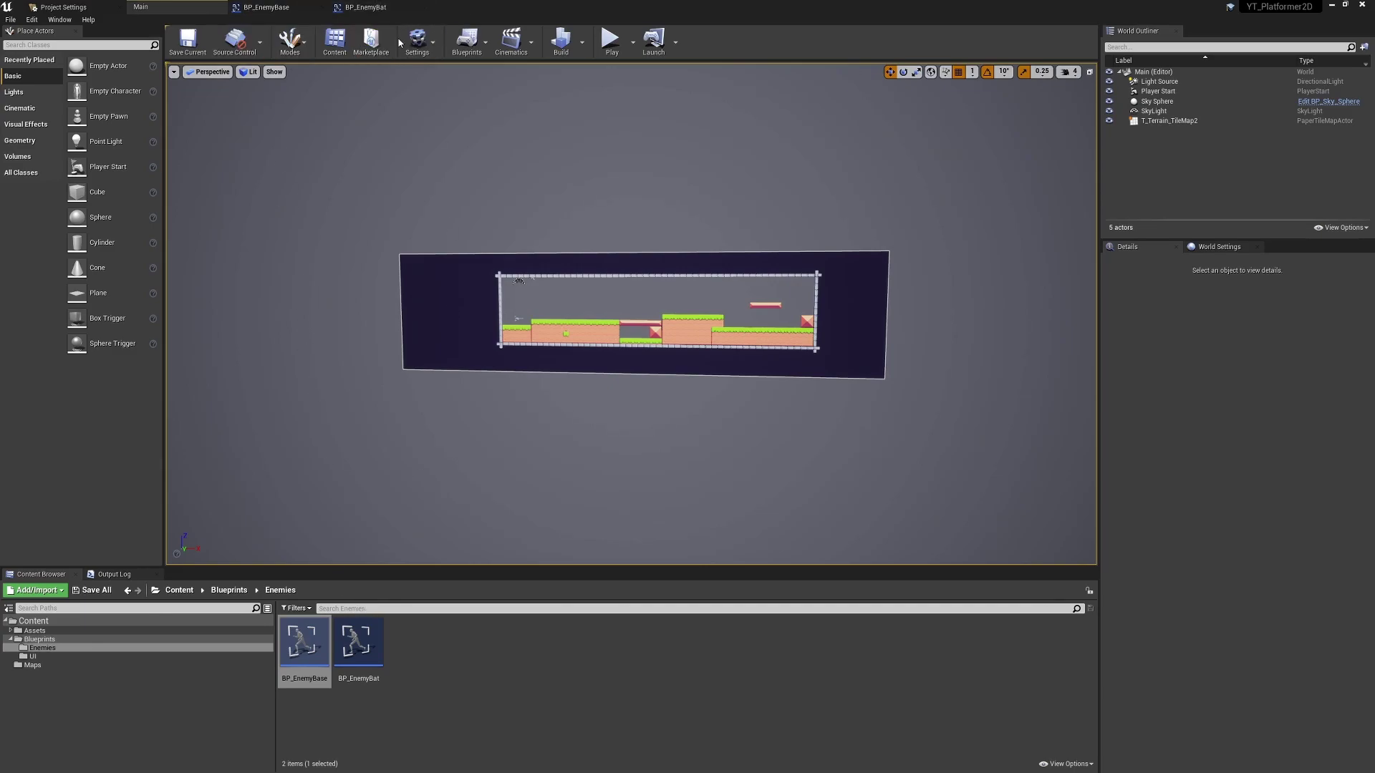
Place and position a BP_EnemyBase instance in the level
left_click_drag(316, 671, 478, 315)
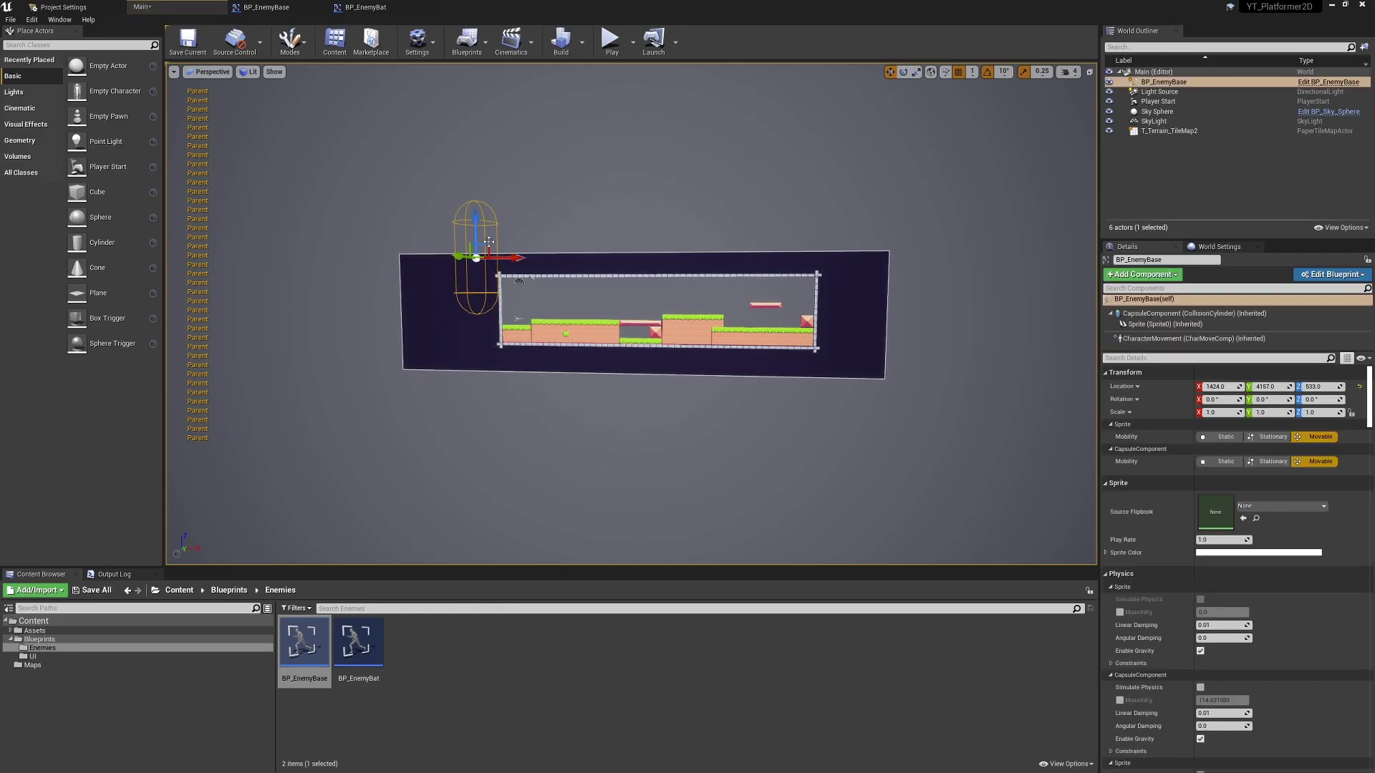
mouse_move(494, 244)
left_mouse_down()
mouse_move(545, 289)
mouse_move(549, 261)
mouse_move(406, 281)
left_mouse_up()
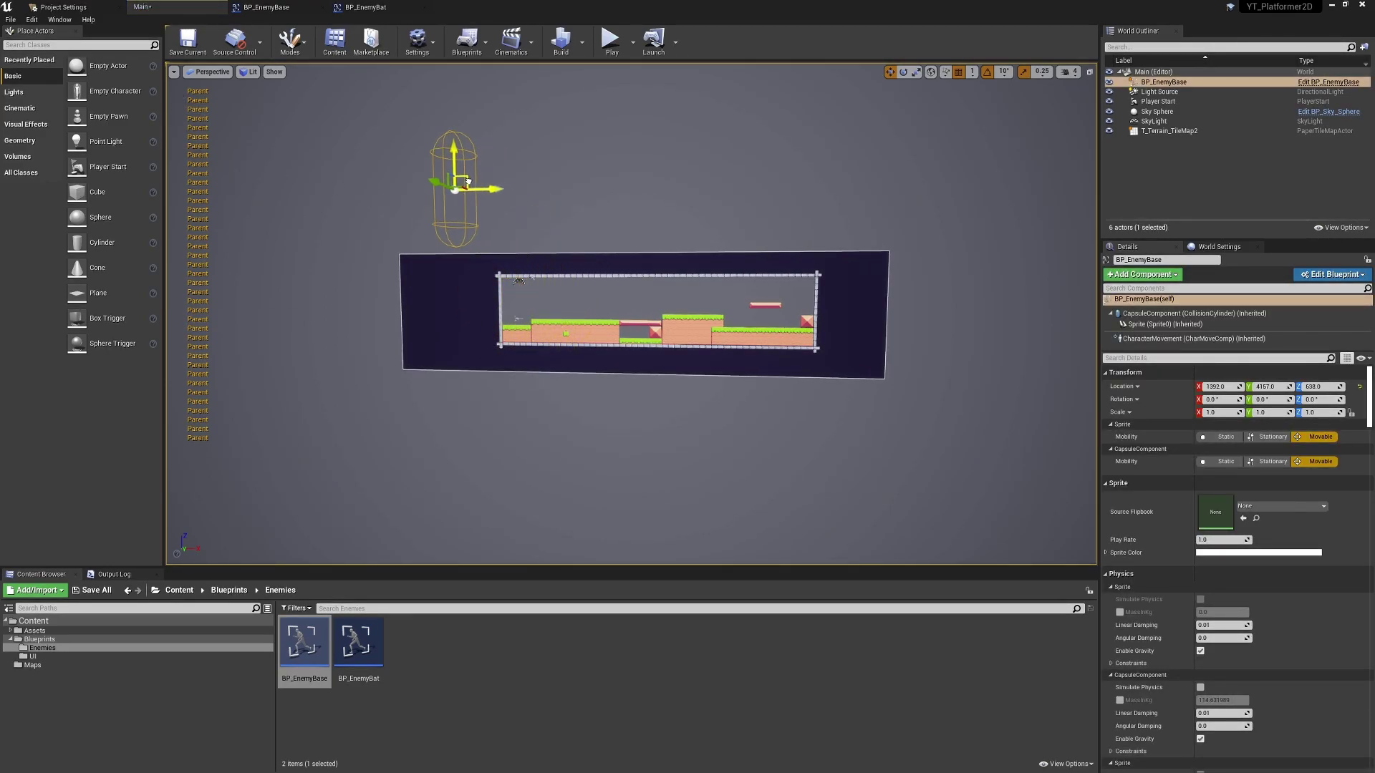
left_click_drag(405, 282, 439, 245)
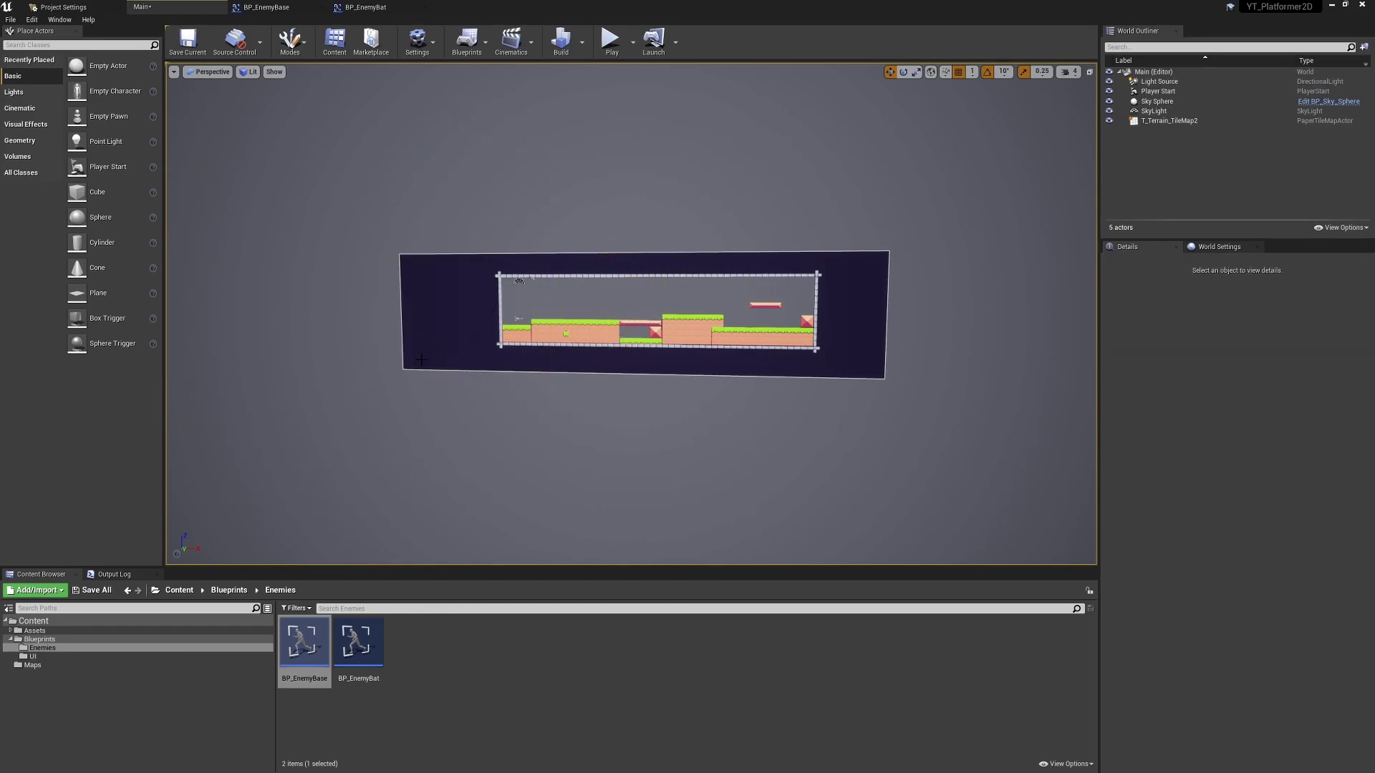
left_click(266, 7)
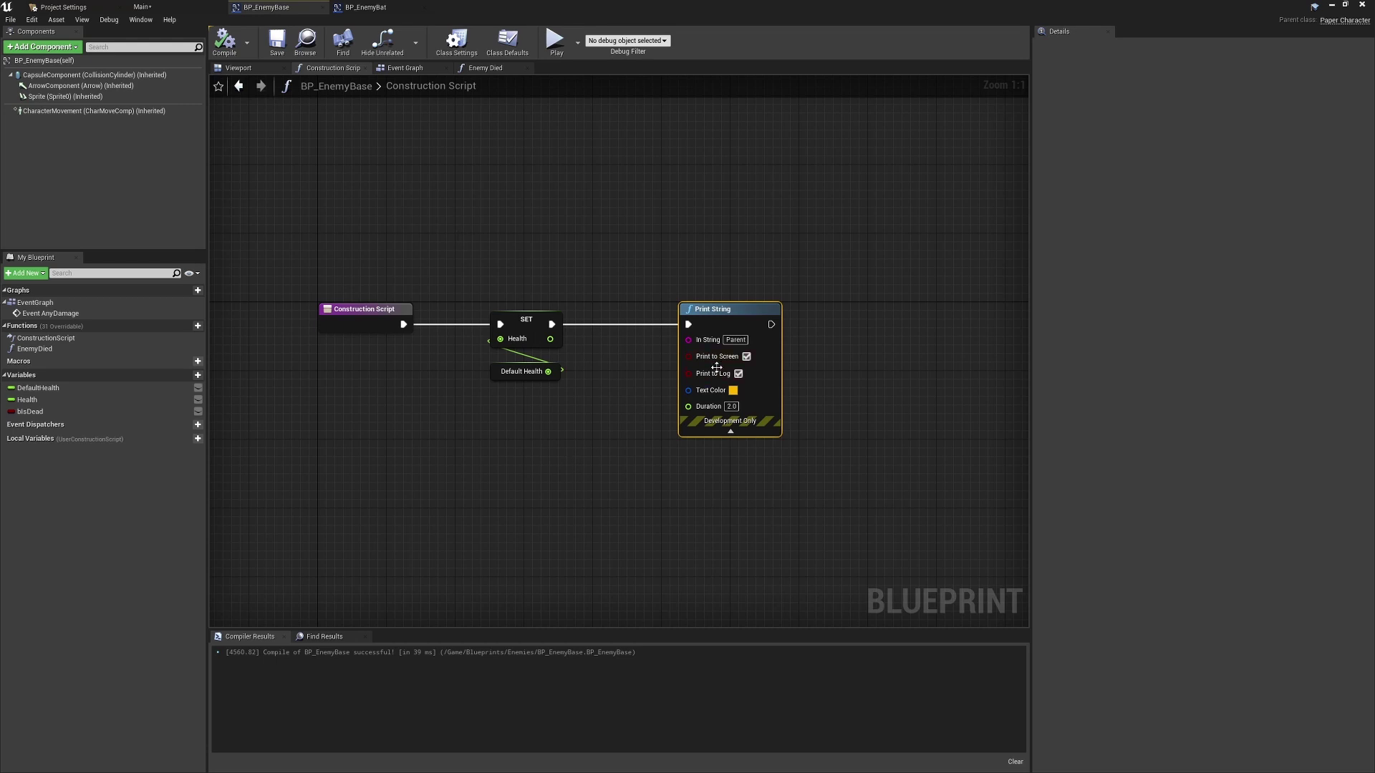
Place a BP_EnemyBat instance in the level to trigger its Child and Parent prints
left_click(191, 7)
left_click_drag(358, 641, 452, 448)
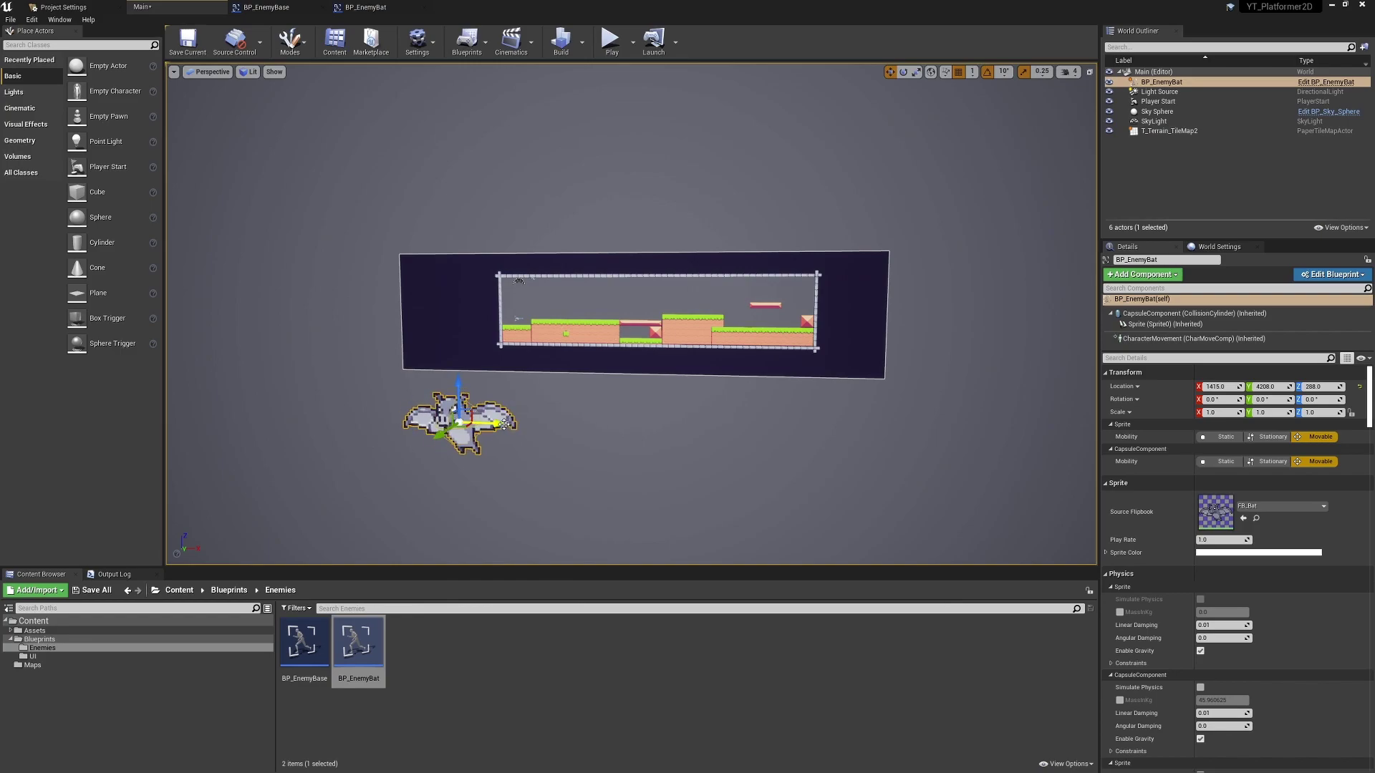
left_click_drag(501, 425, 508, 426)
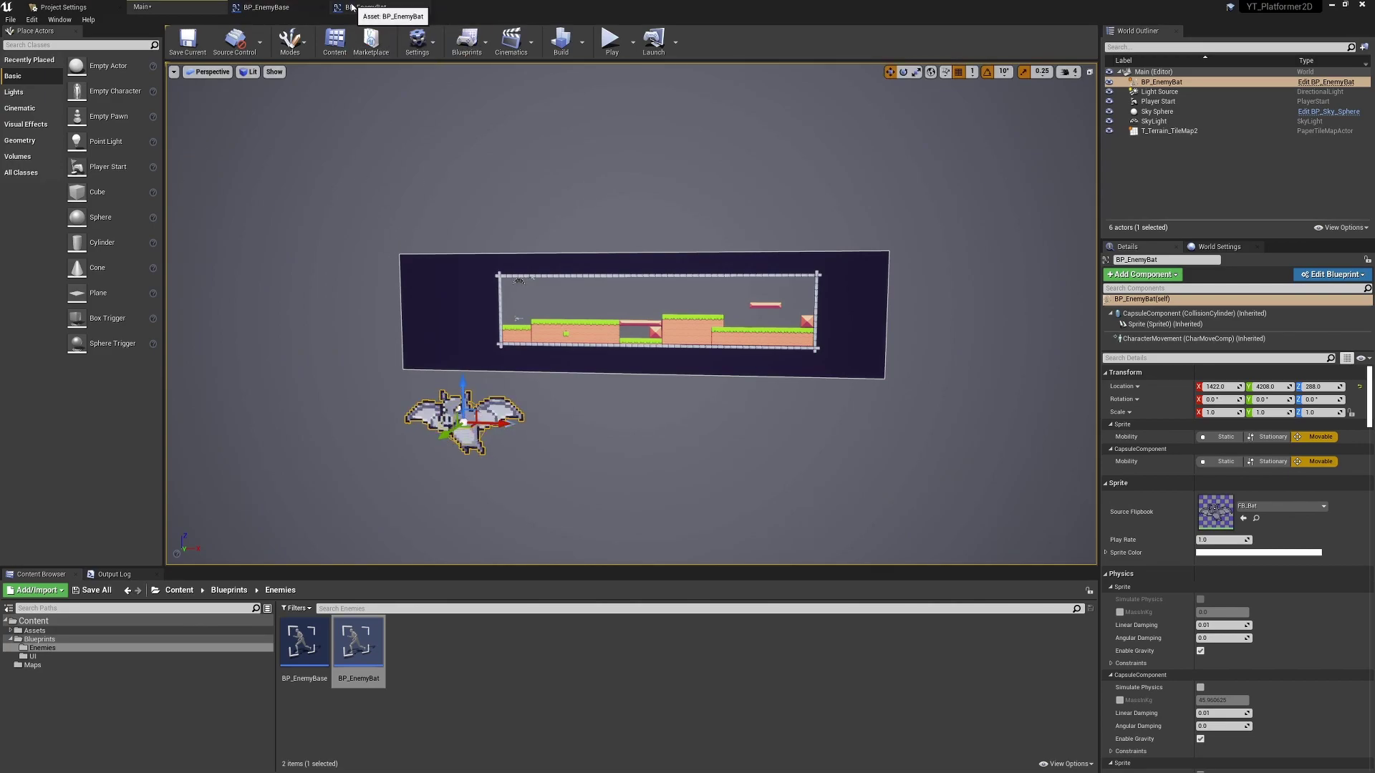
left_click(394, 6)
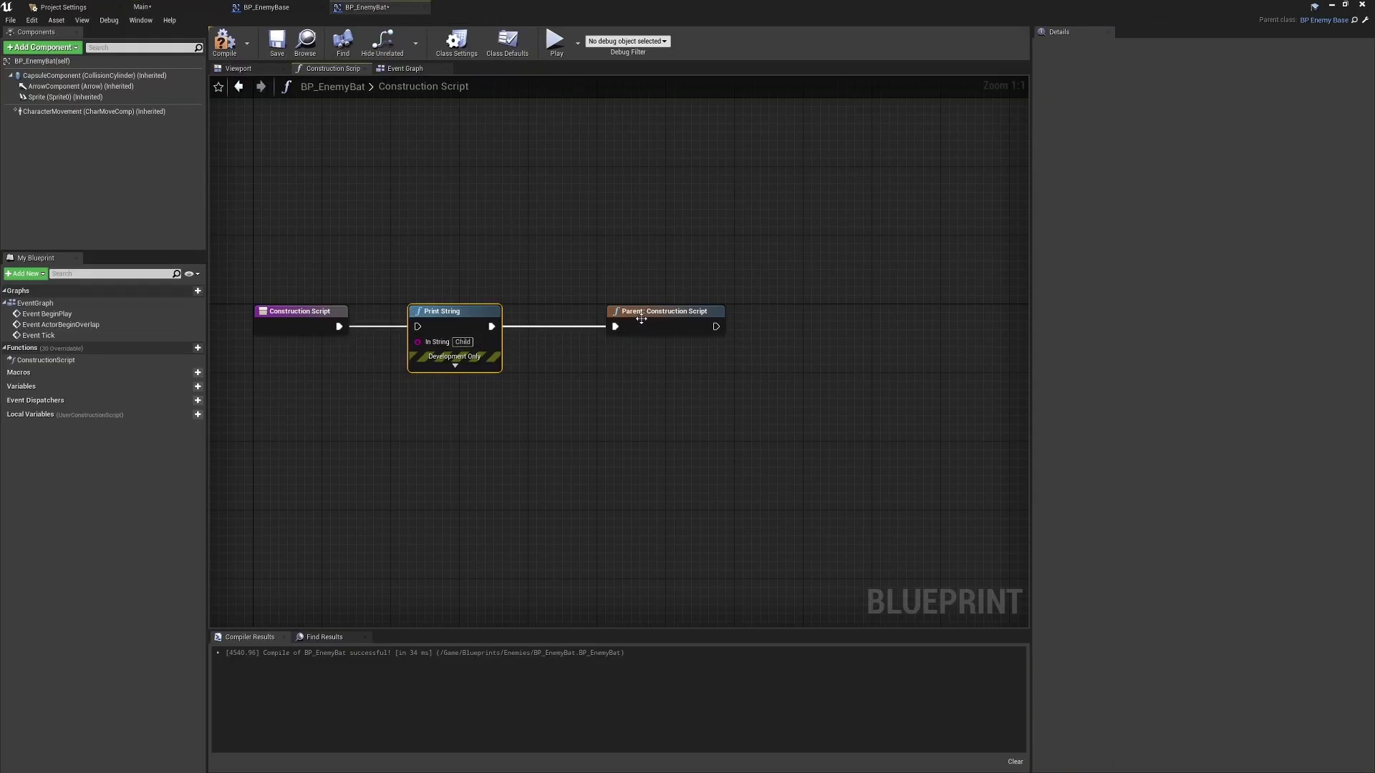
Rewire BP_EnemyBat's construction chain so Parent: Construction Script runs before the Child print
left_click_drag(615, 313, 554, 313)
mouse_move(451, 311)
left_mouse_down()
mouse_move(771, 357)
mouse_move(786, 311)
left_mouse_up()
left_click_drag(673, 327, 789, 323)
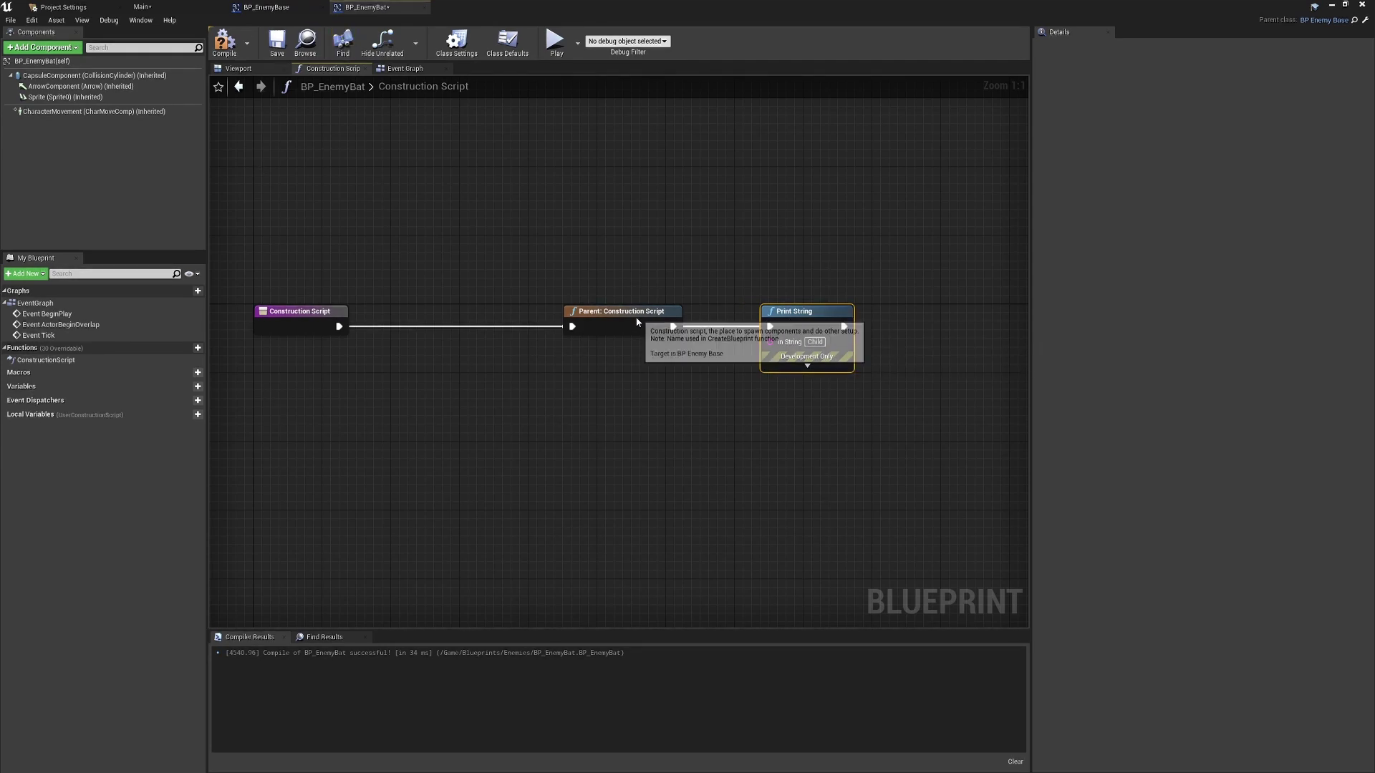
left_click_drag(630, 306, 594, 303)
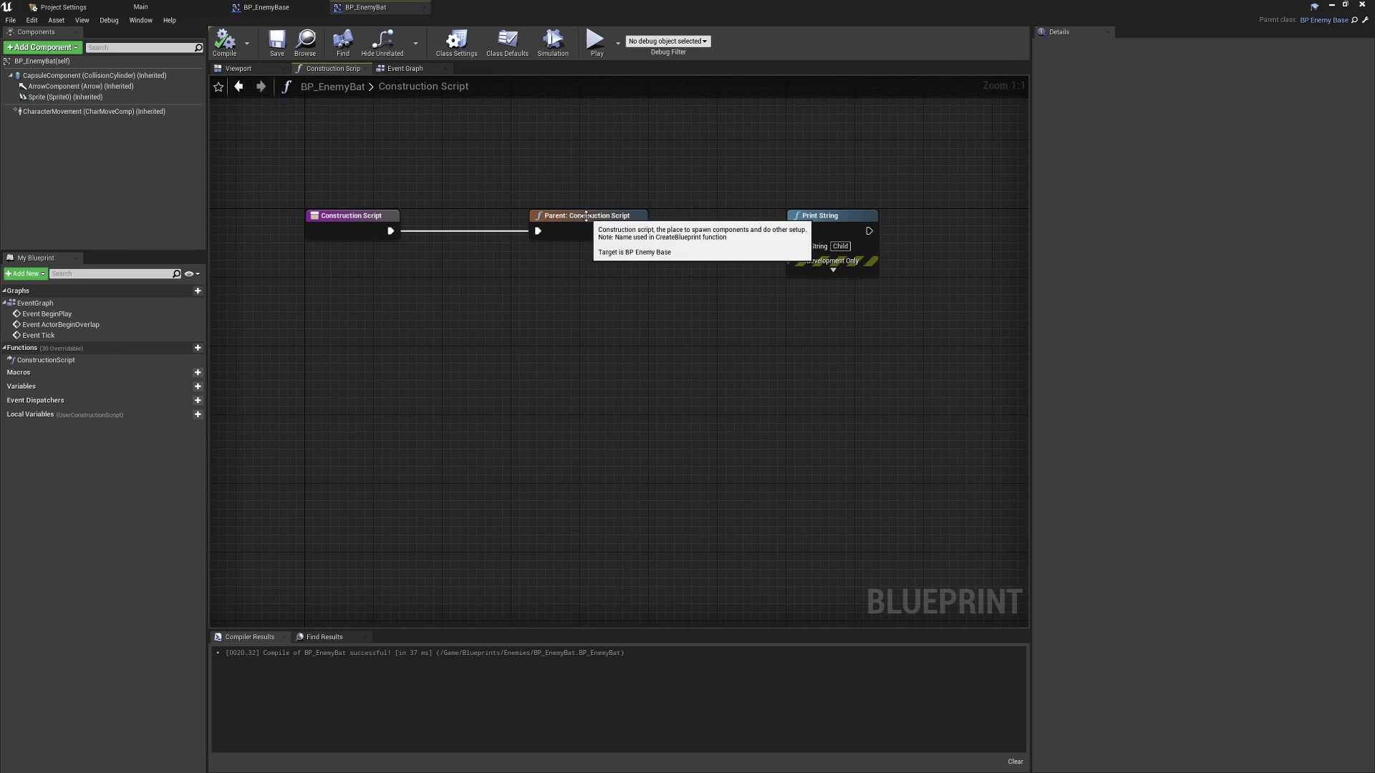
left_click(241, 5)
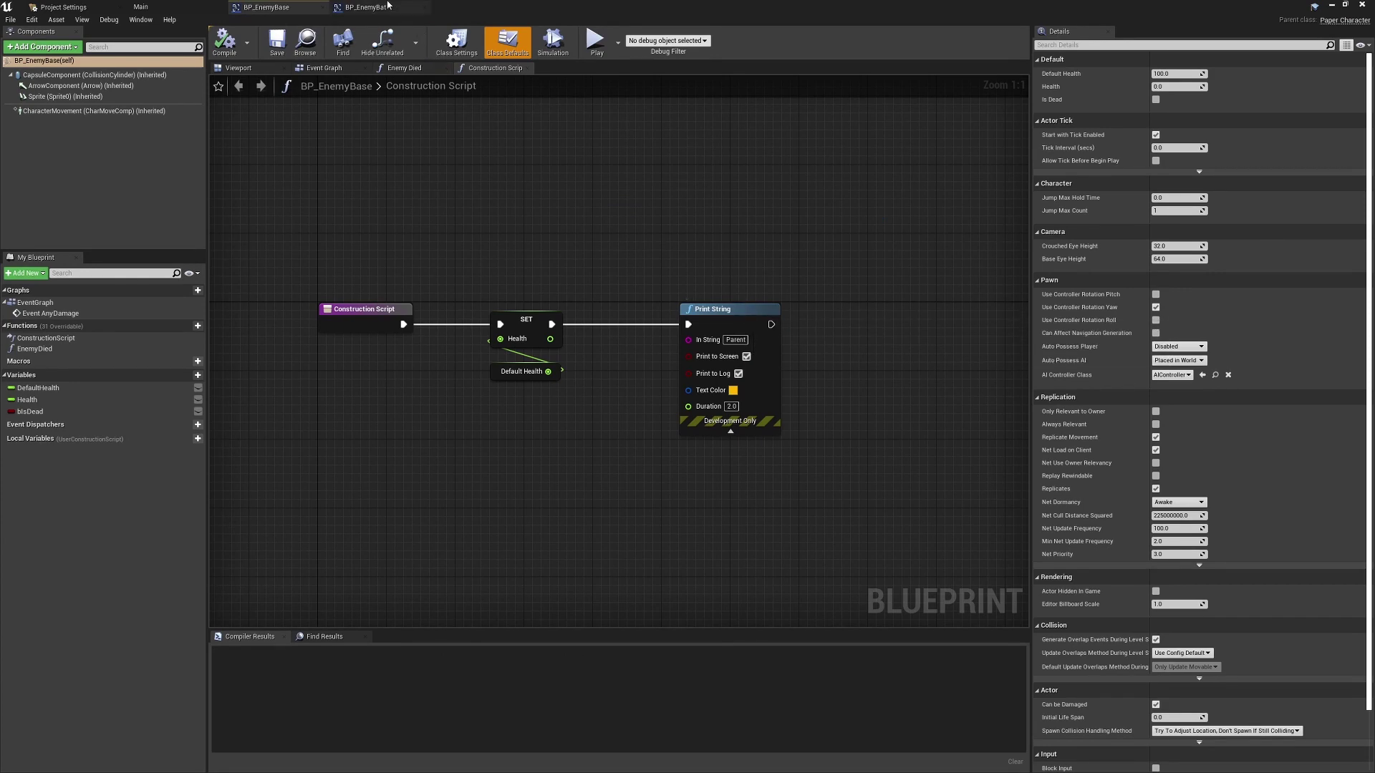
left_click(383, 5)
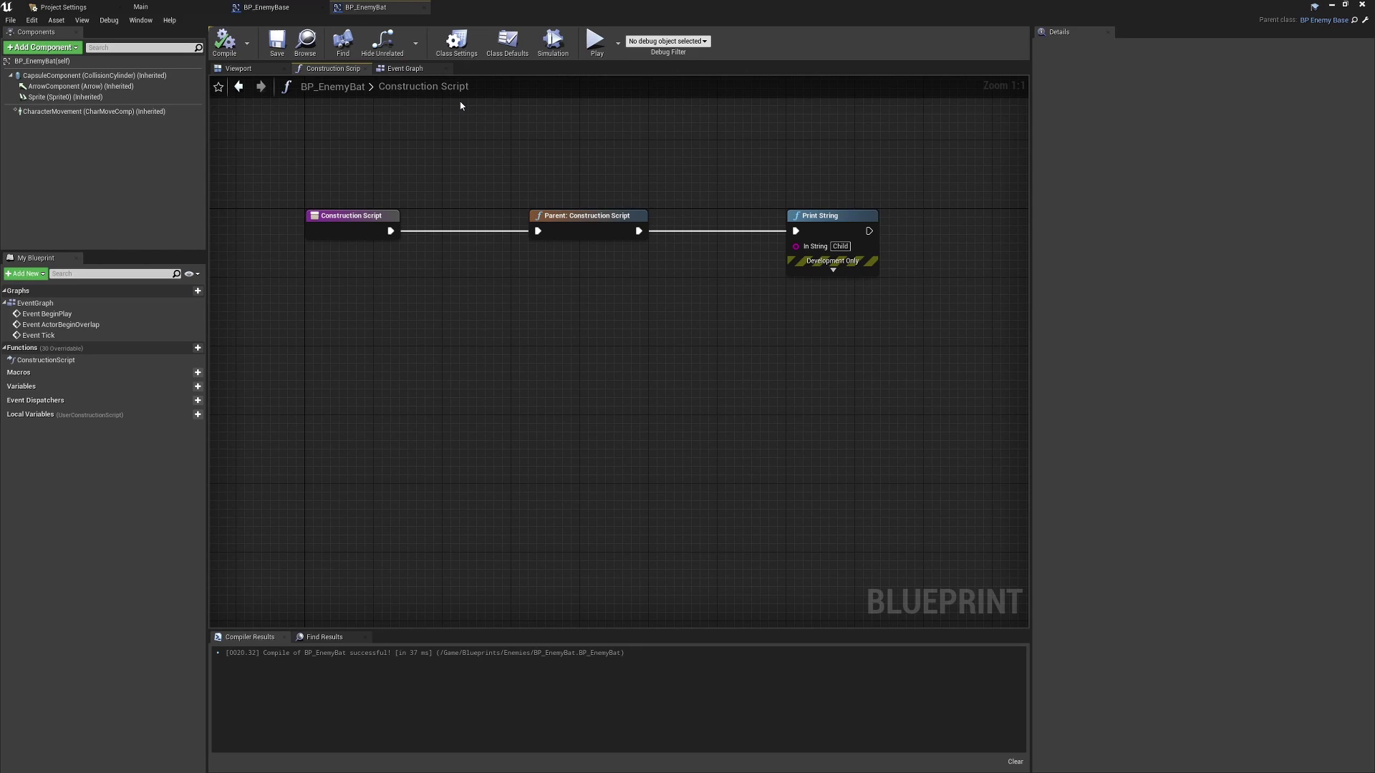
left_click(199, 6)
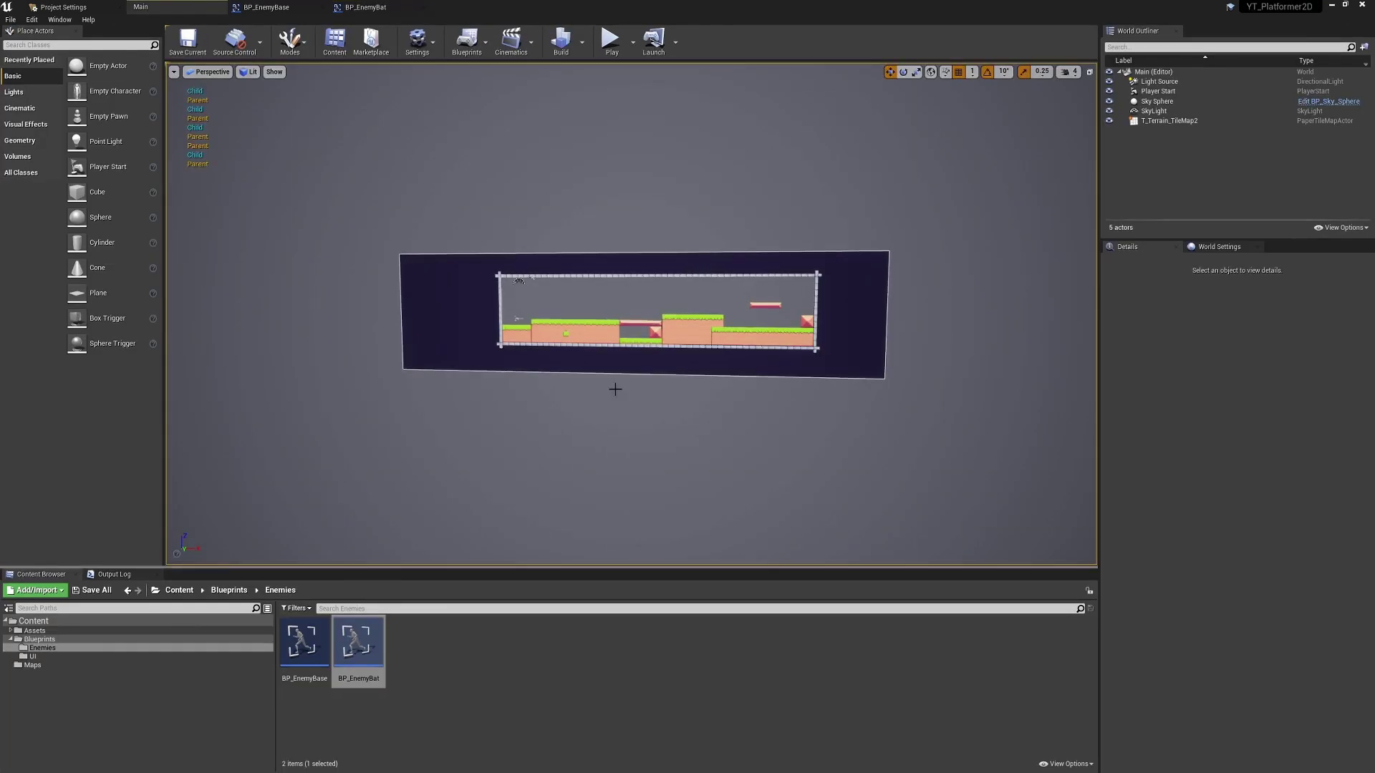
left_click_drag(356, 644, 457, 371)
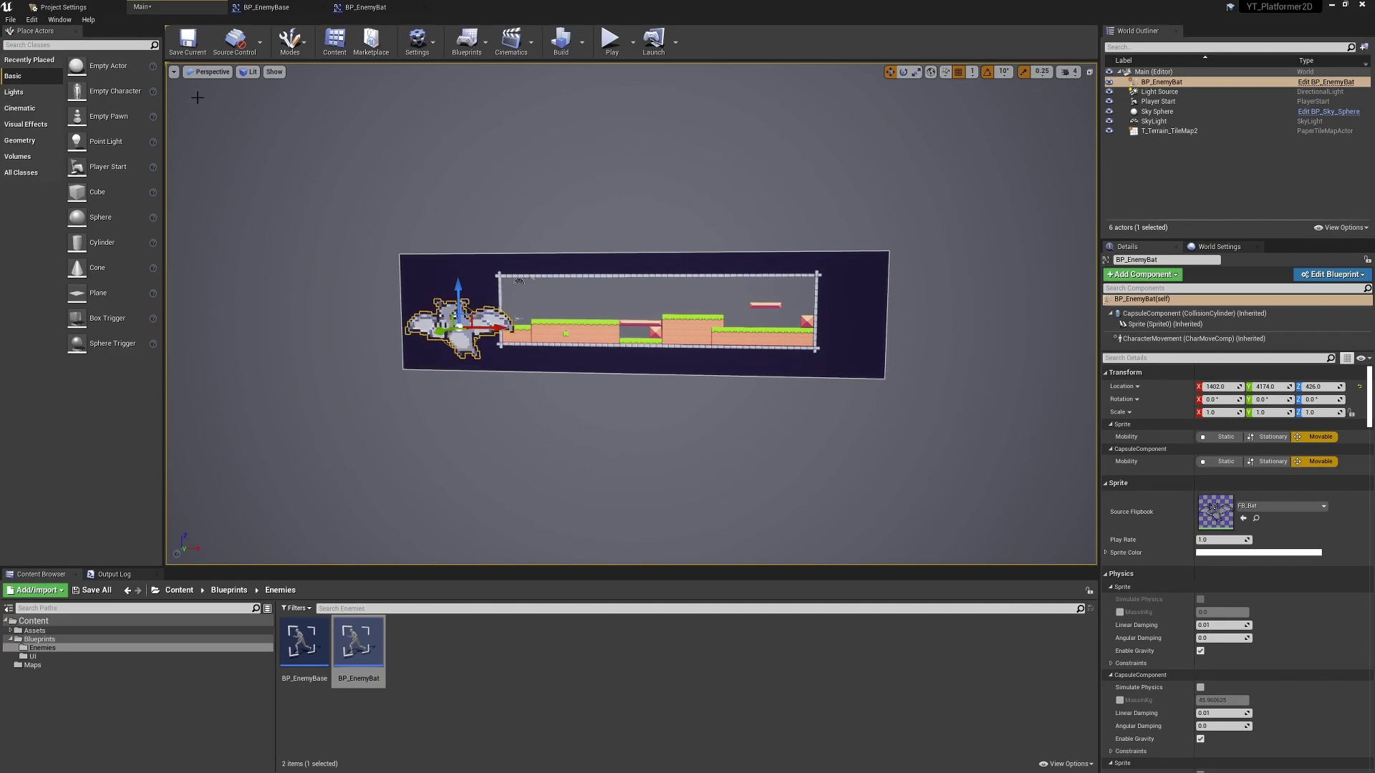
left_click_drag(494, 328, 498, 328, "shift")
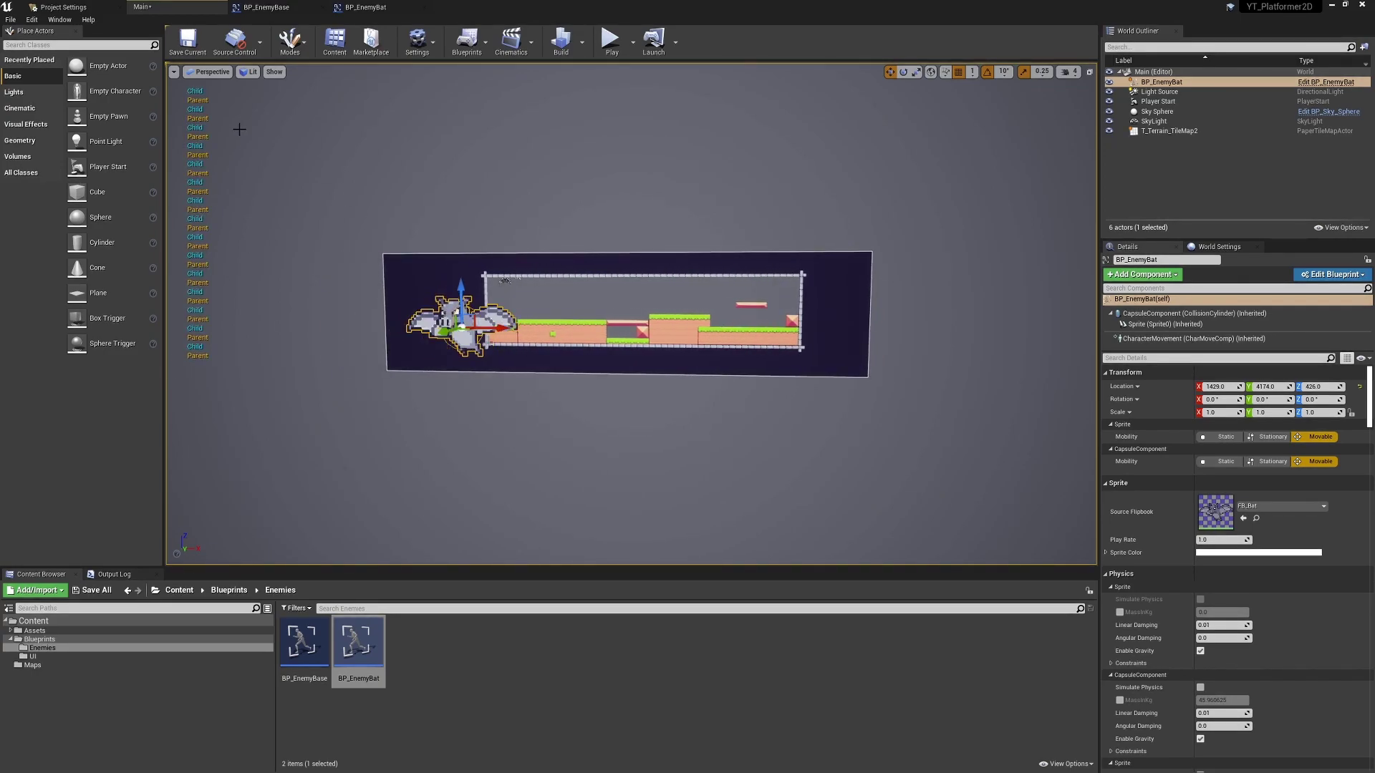
key("Delete")
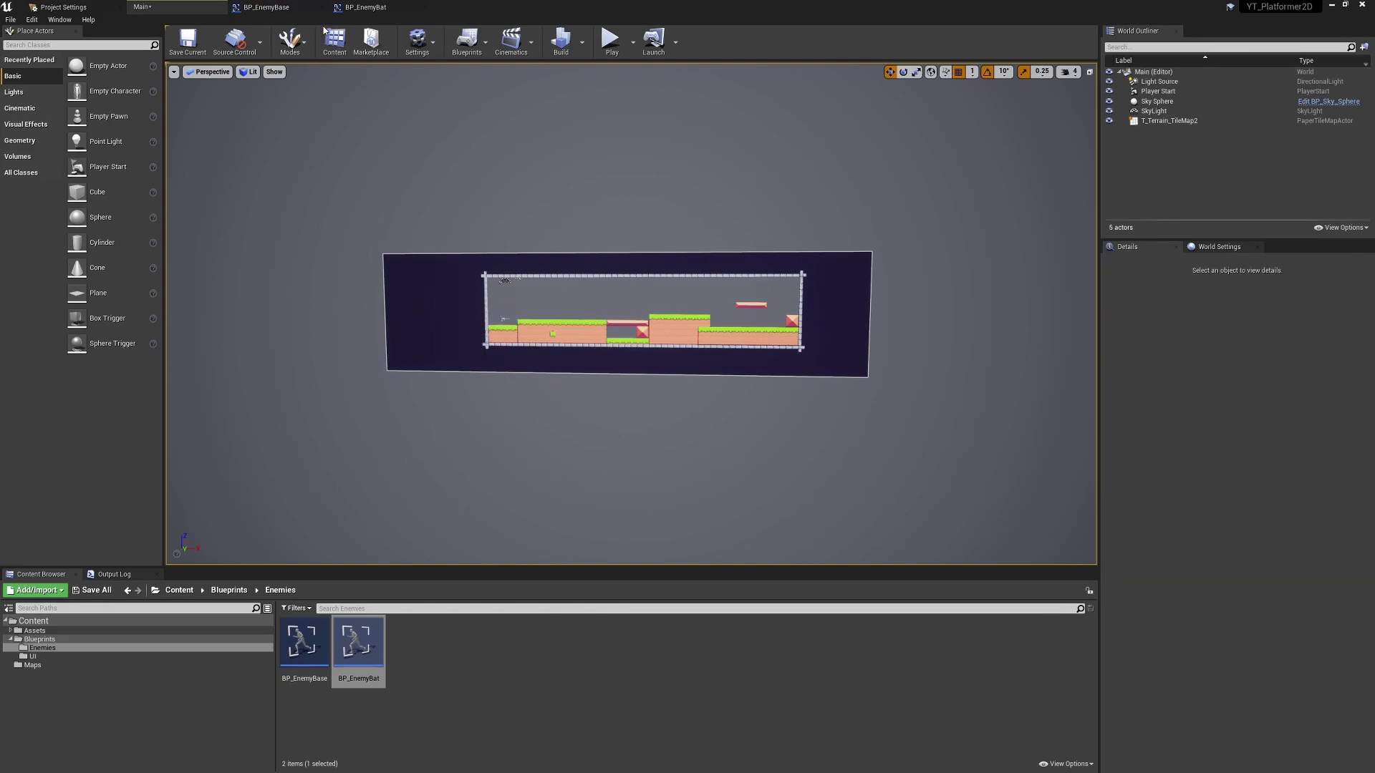
Delete the Child Print String node from BP_EnemyBat and compile it
left_click(376, 8)
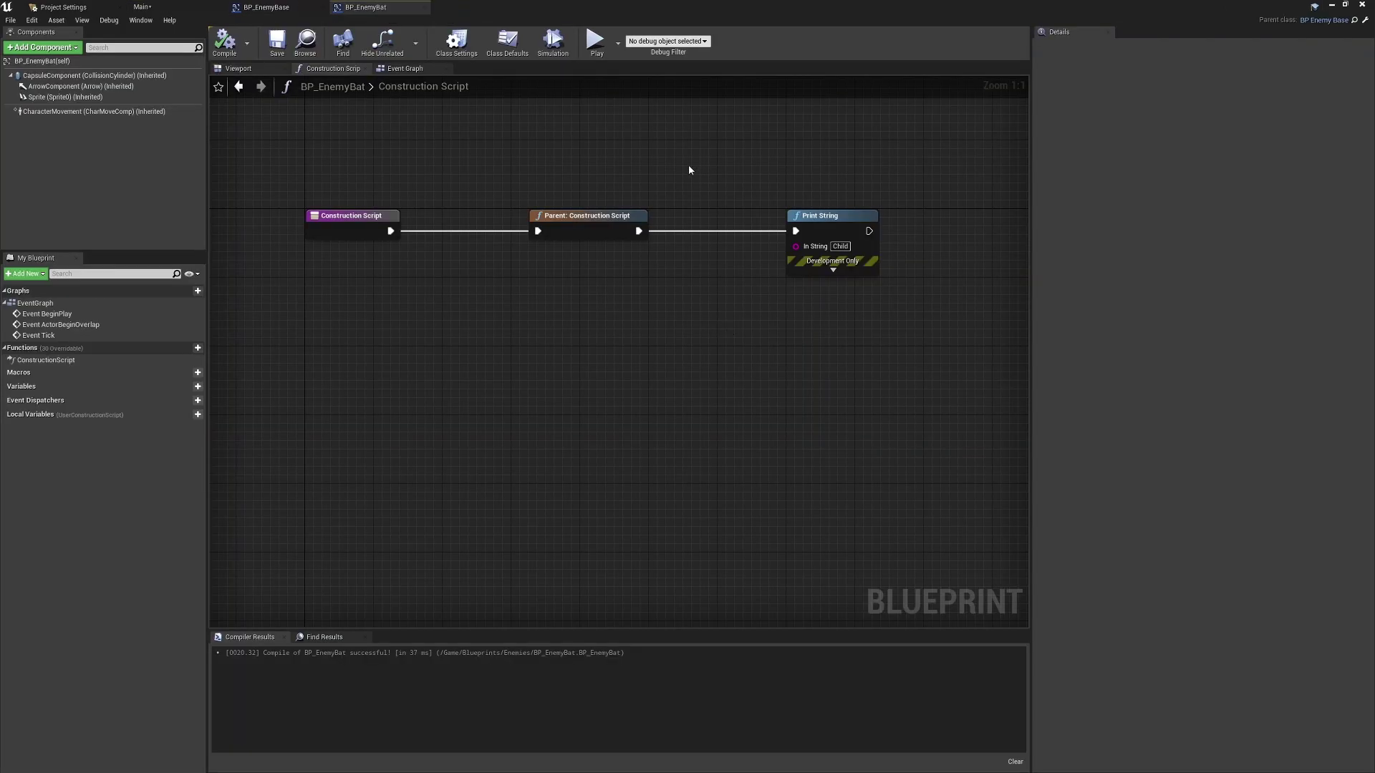
left_click(820, 215)
key("Delete")
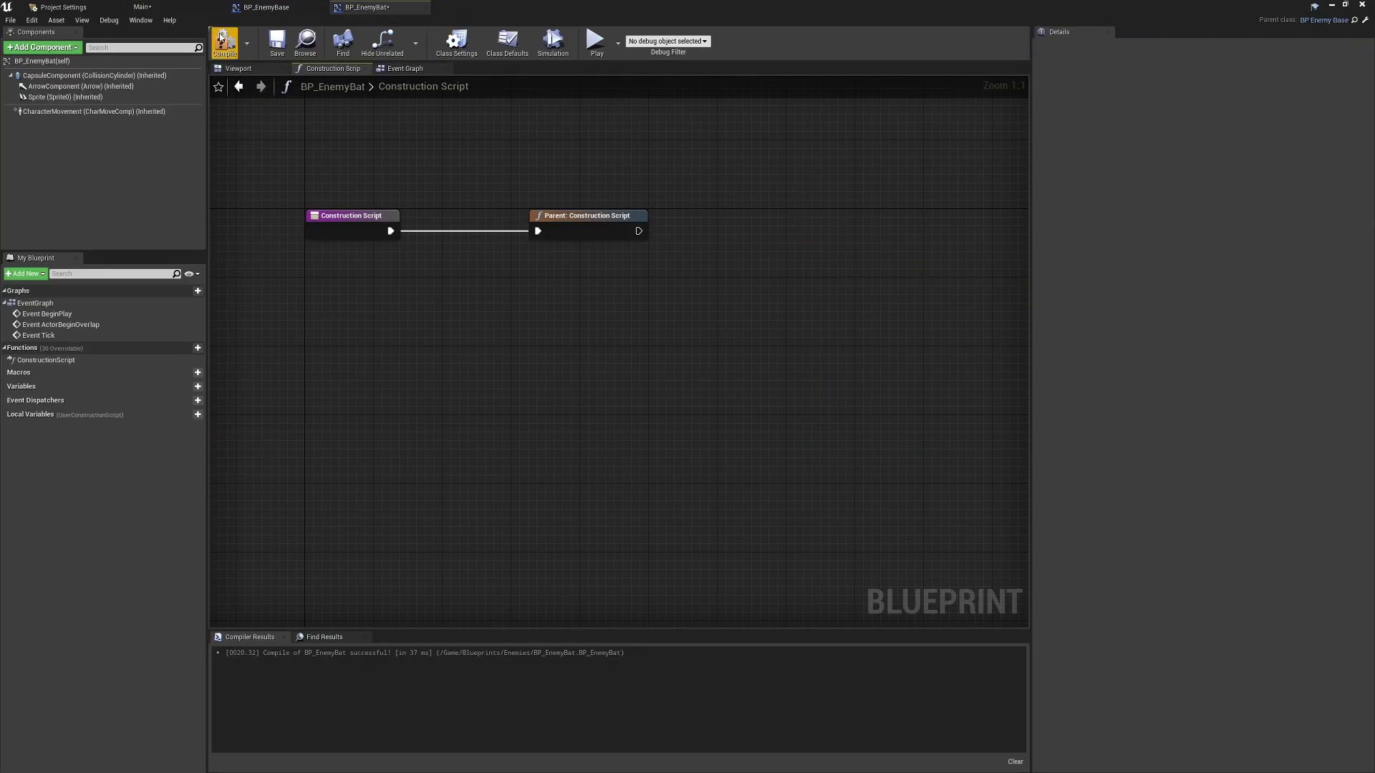
left_click(224, 40)
left_click(308, 6)
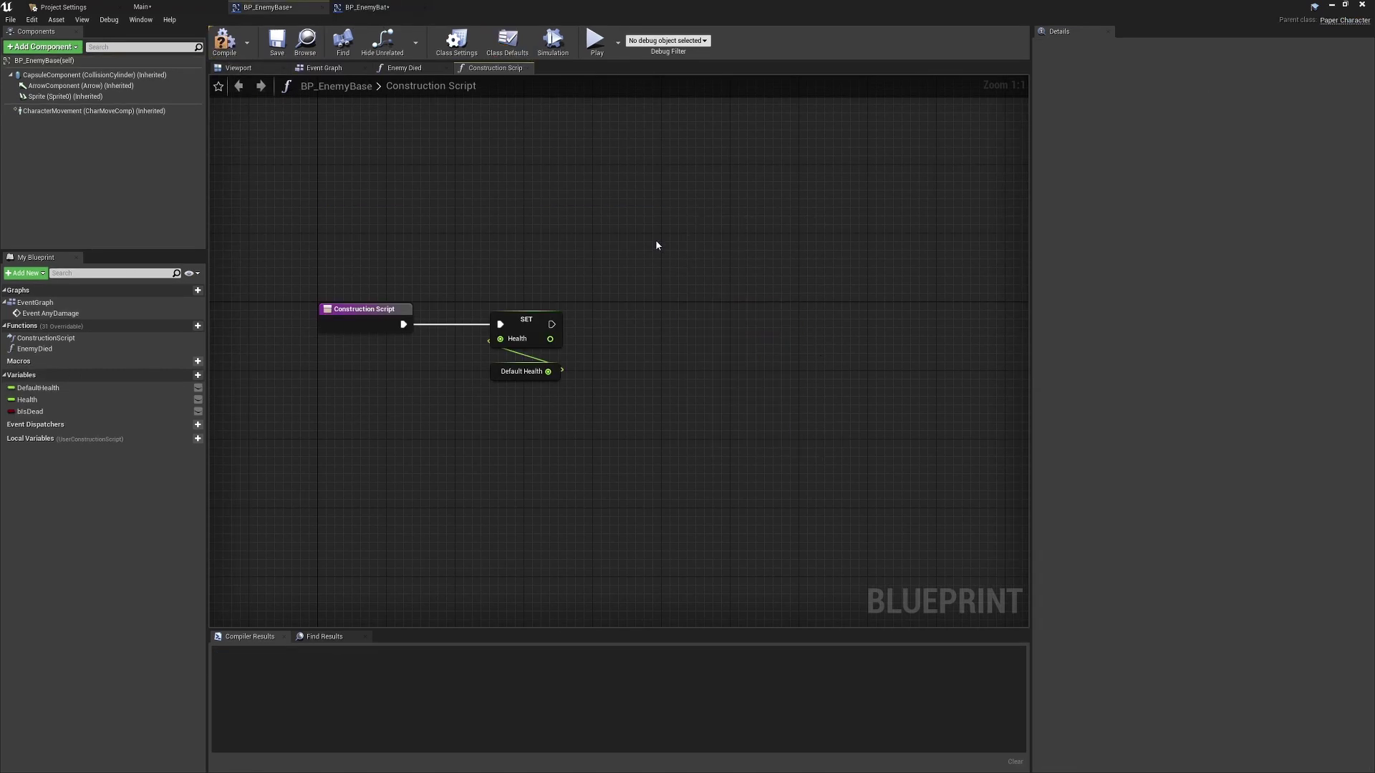
left_click(367, 7)
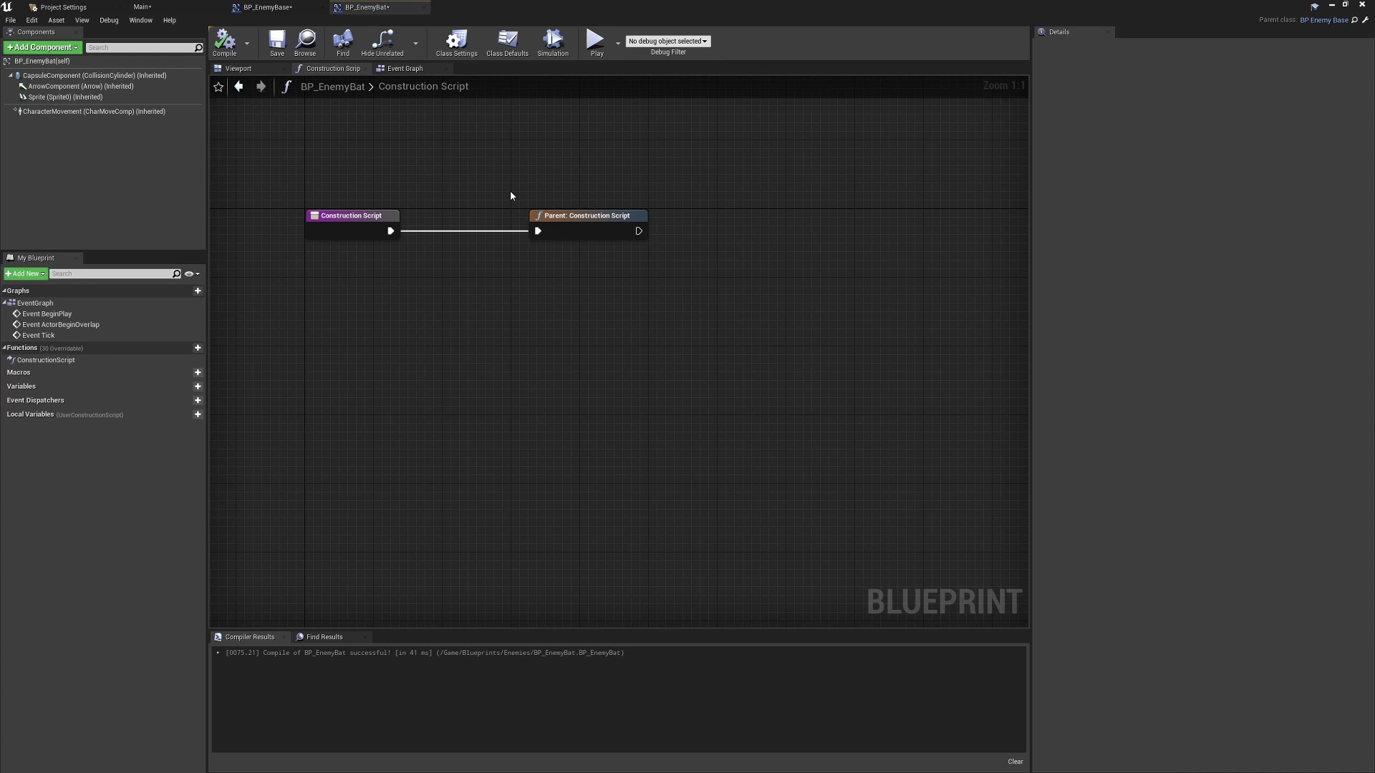
Open BP_EnemyBase's EnemyDied function graph
left_click(268, 8)
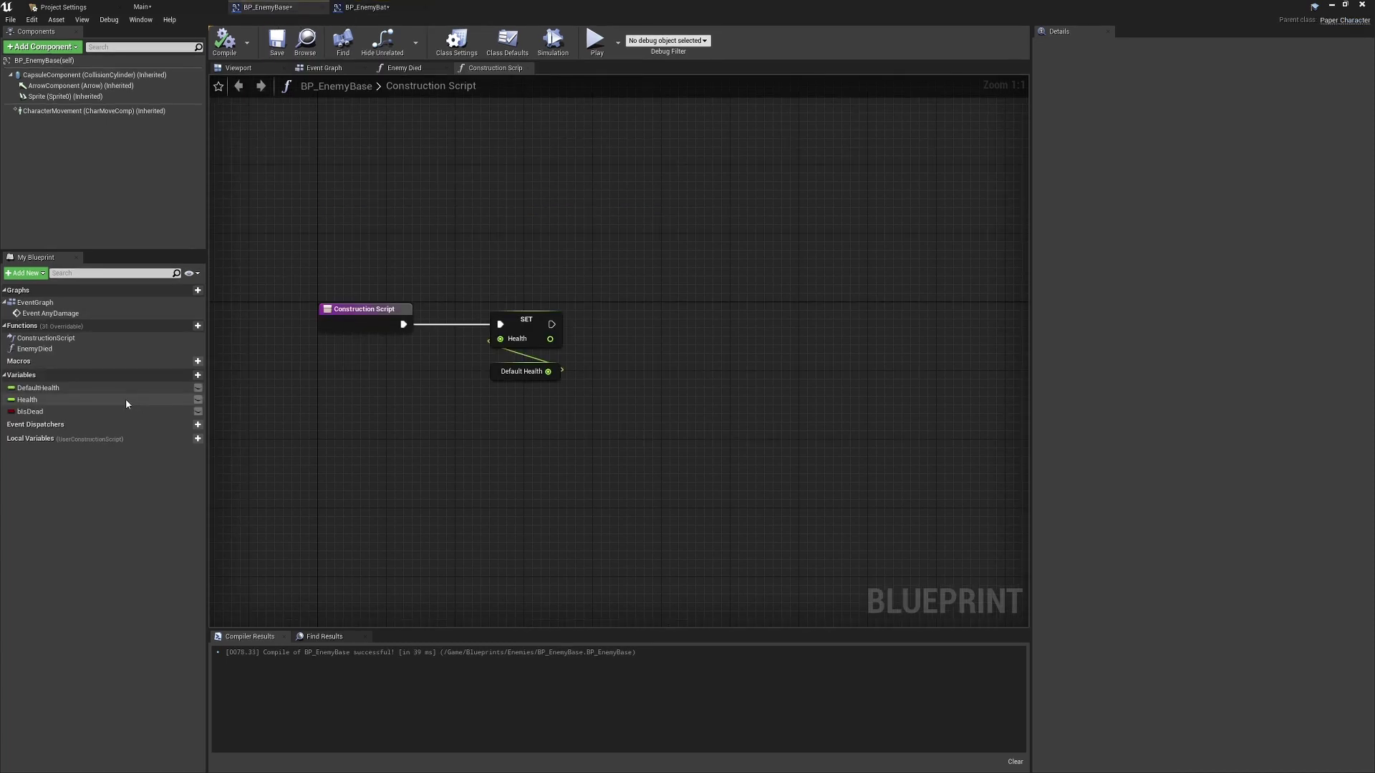
left_click(76, 351)
double_click(76, 353)
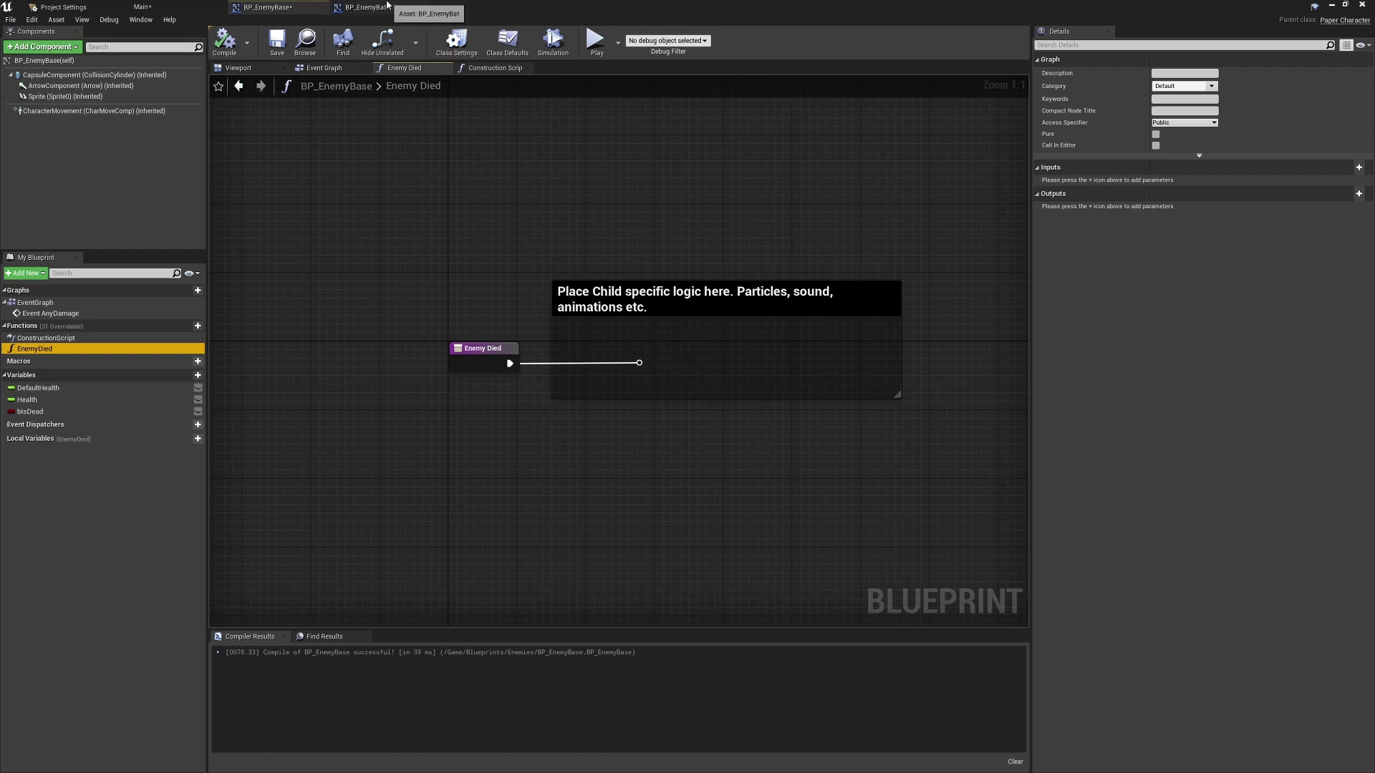
Return to BP_EnemyBat and list its overridable functions, including Enemy Died
left_click(386, 8)
right_click_drag(540, 193, 532, 267)
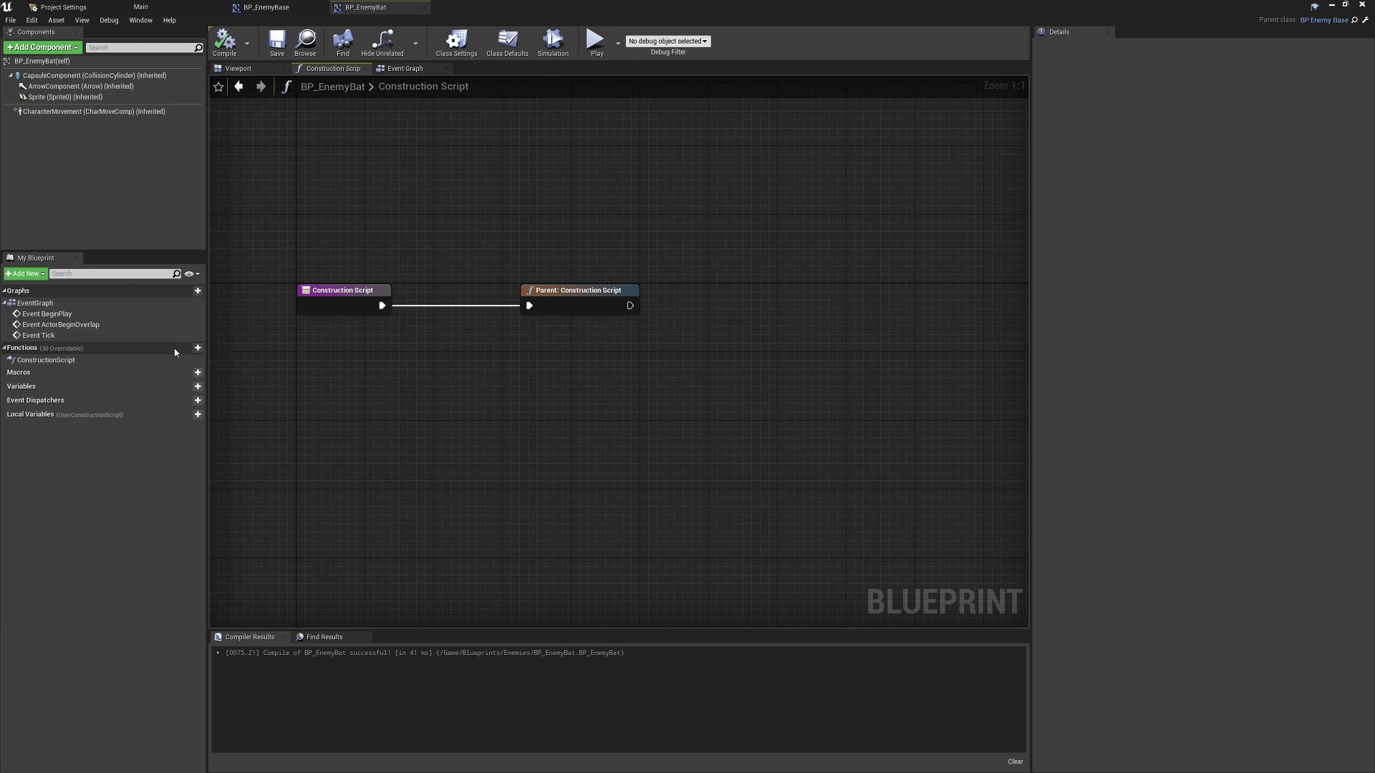
left_click(159, 349)
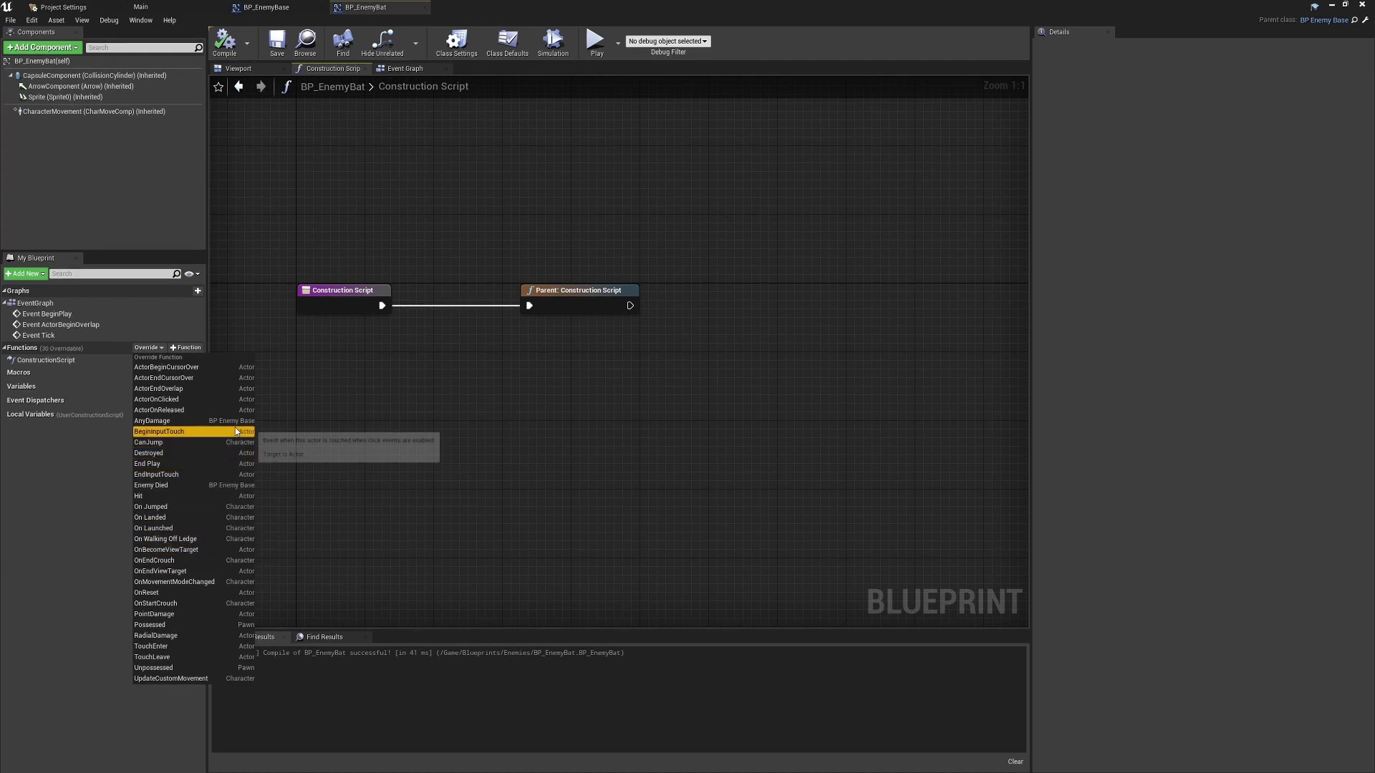
Override Enemy Died in BP_EnemyBat and compare it with BP_EnemyBase's version
left_click(179, 486)
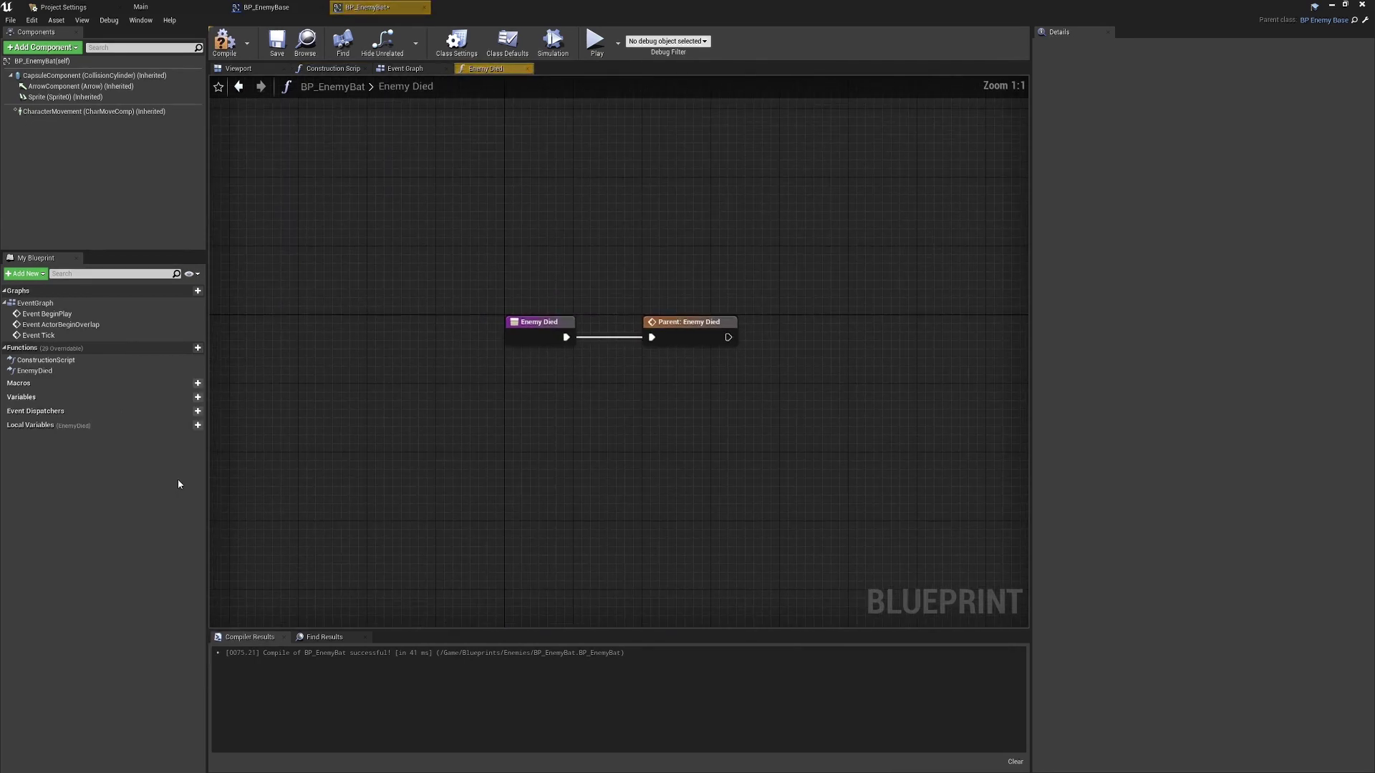
mouse_move(654, 333)
left_mouse_down()
mouse_move(636, 333)
mouse_move(719, 395)
left_mouse_up()
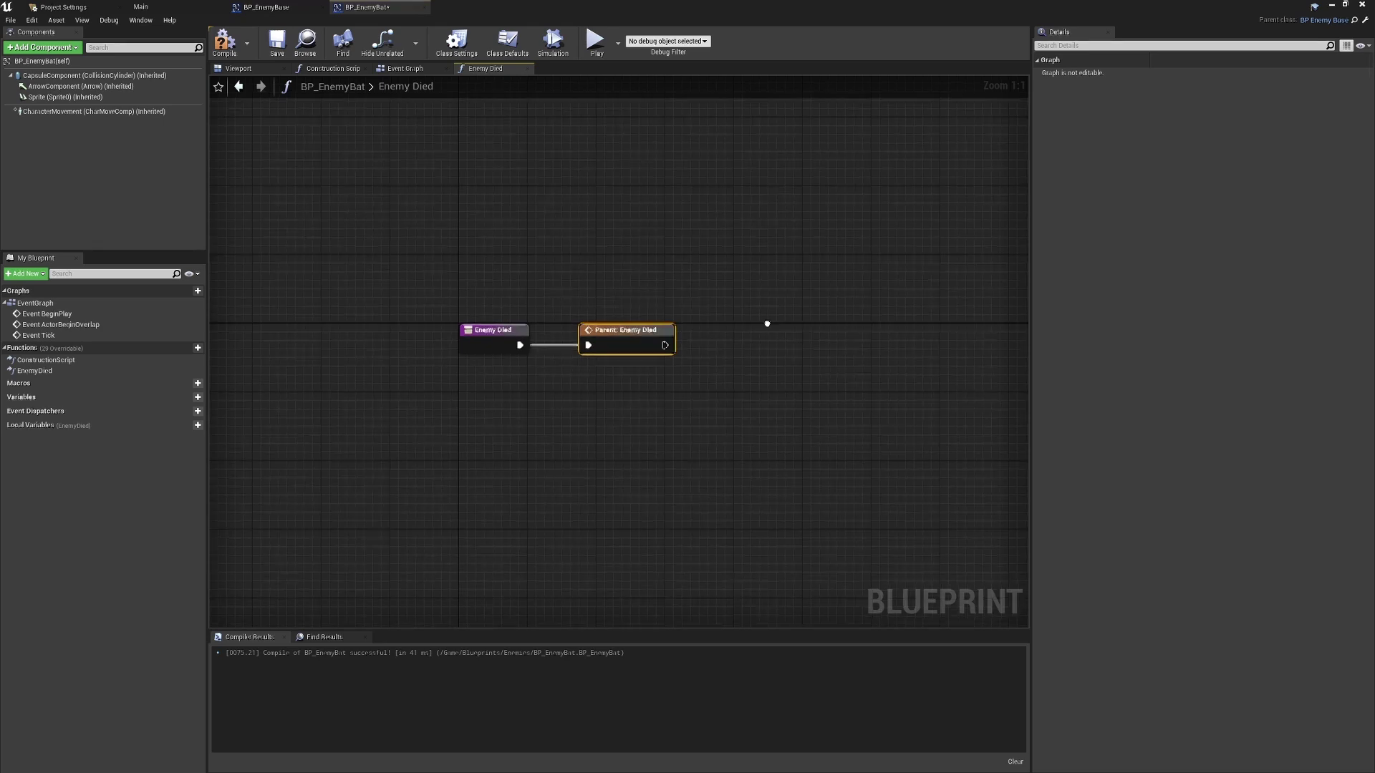
right_click_drag(764, 320, 718, 305)
left_click(691, 365)
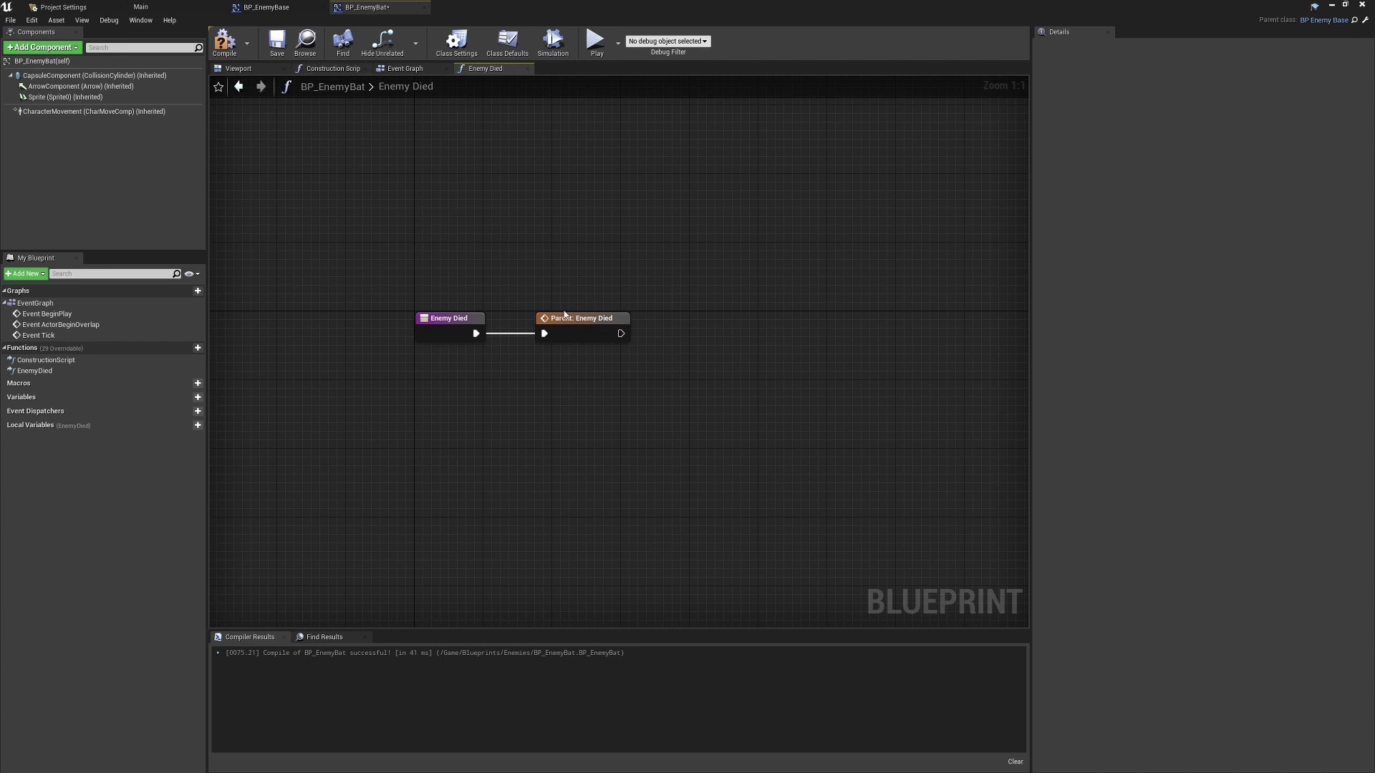
left_click(267, 7)
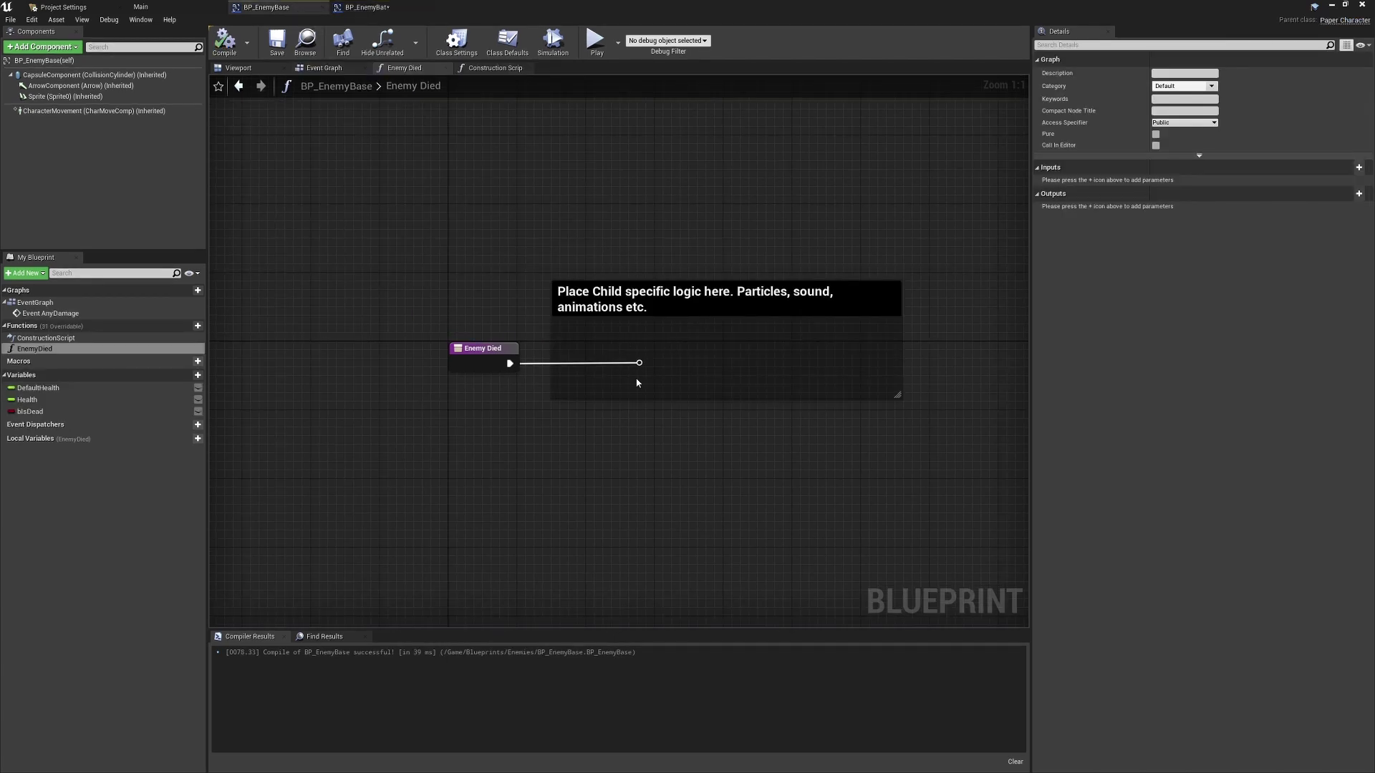
left_click(415, 7)
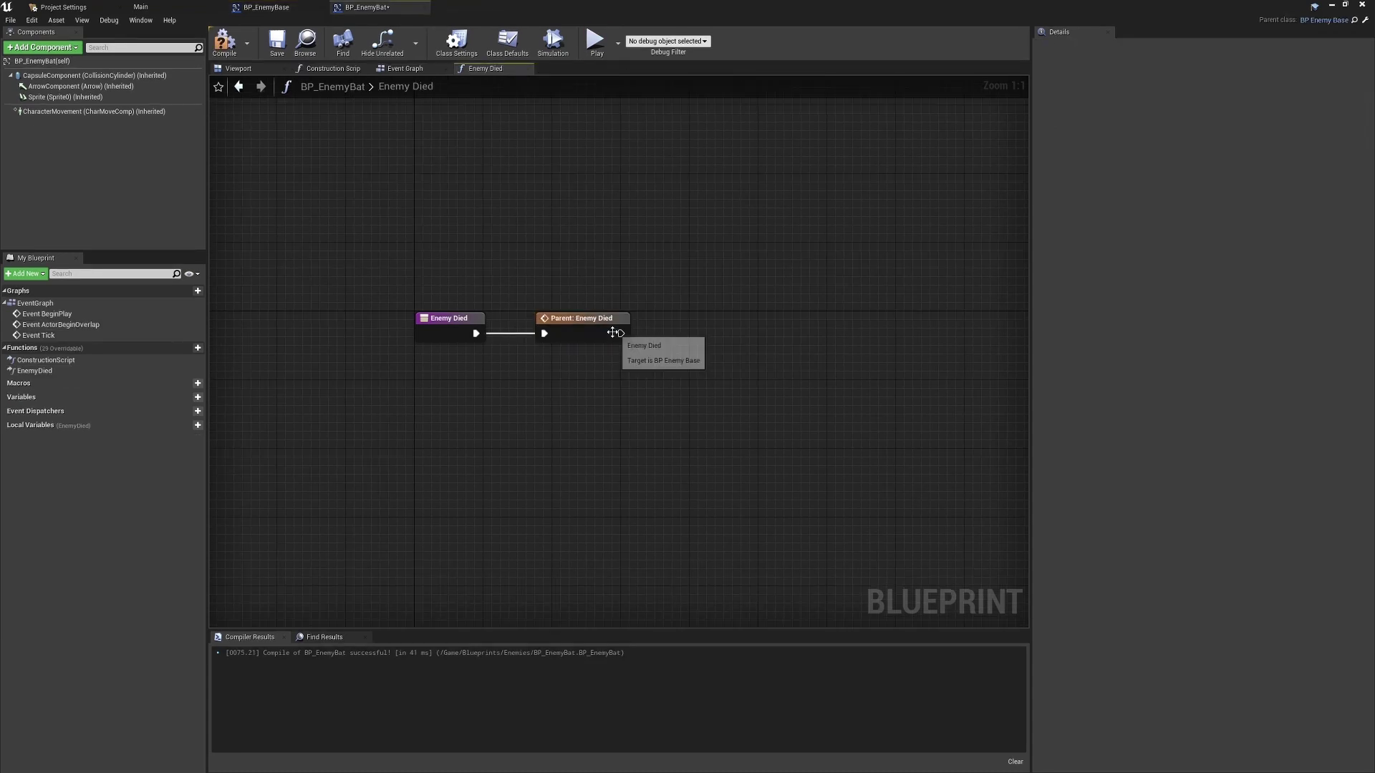
Add a DestroyActor node after the Parent: Enemy Died call, aligned, and compile
left_click_drag(620, 333, 759, 338)
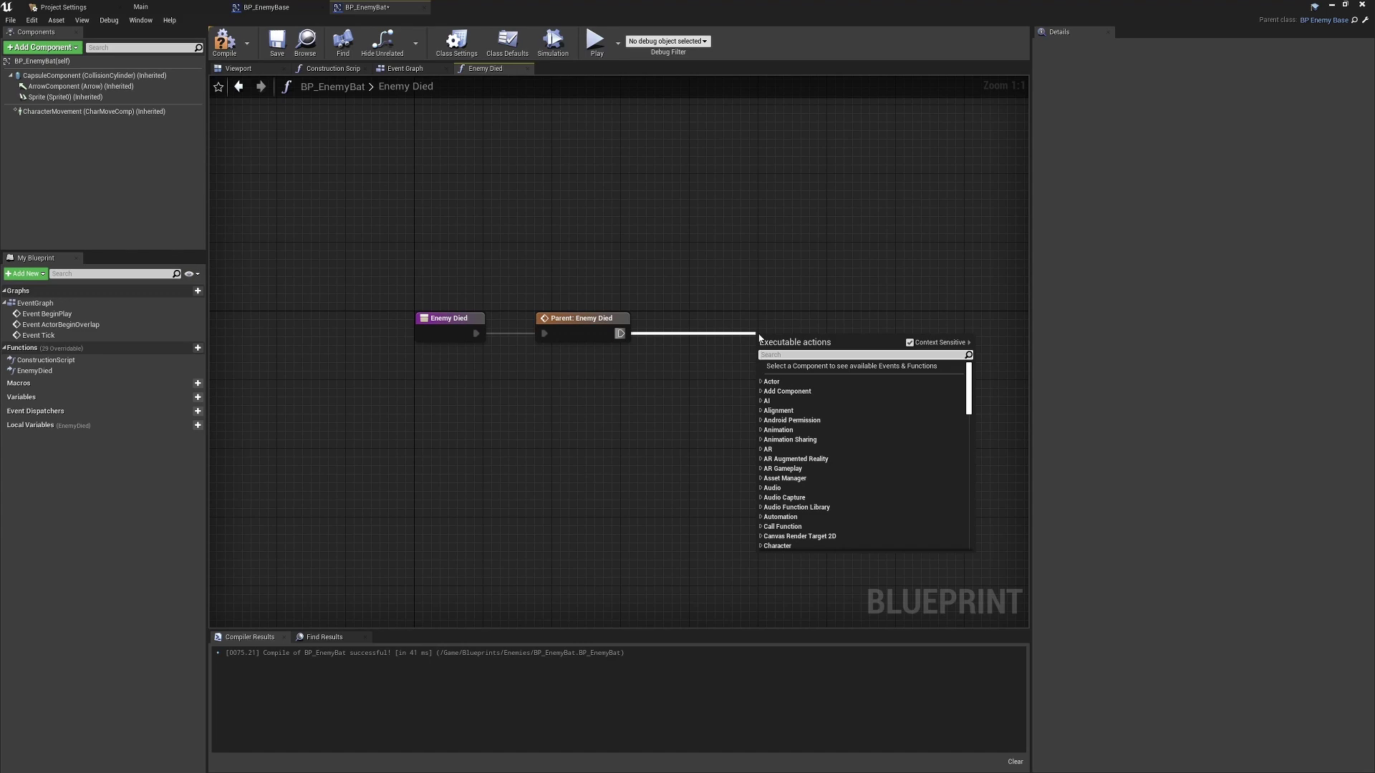
type("destroy")
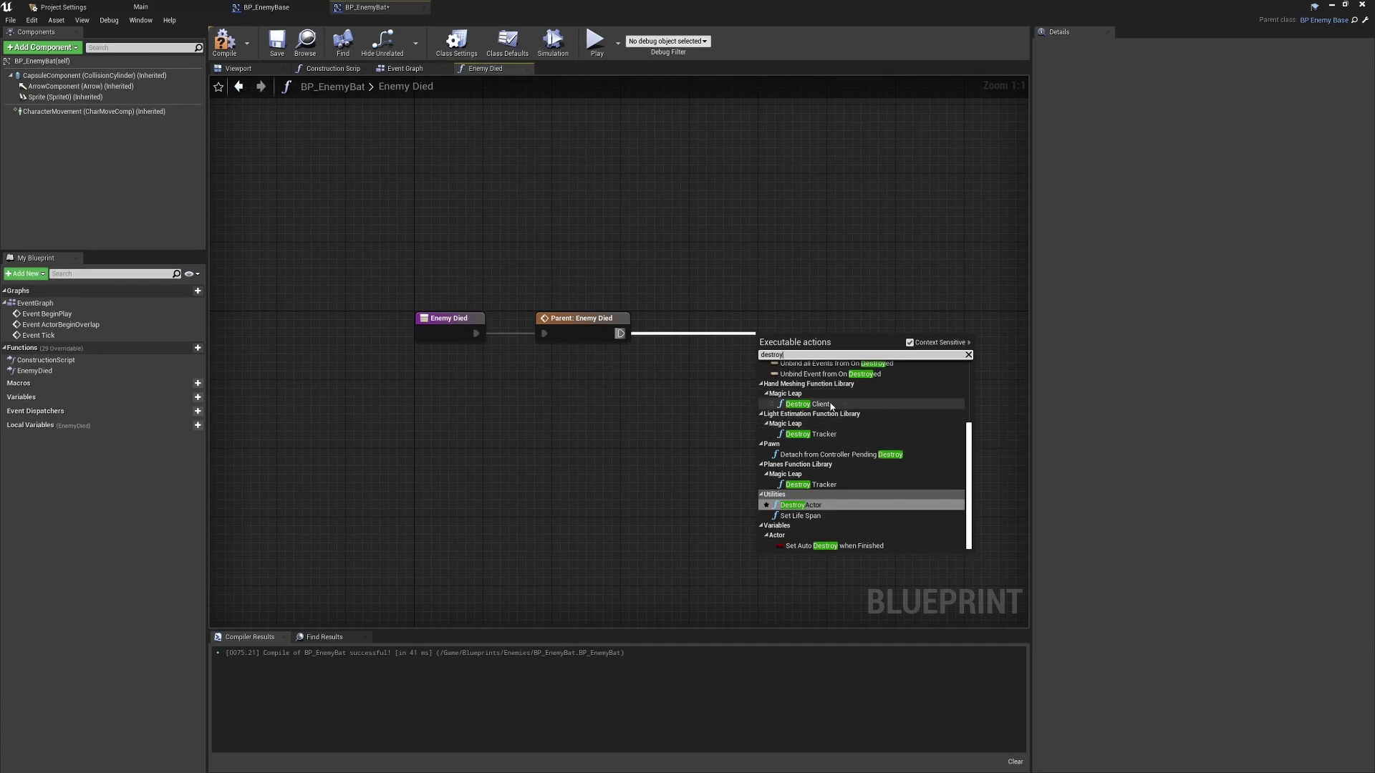
left_click(852, 505)
left_click_drag(803, 368, 743, 333)
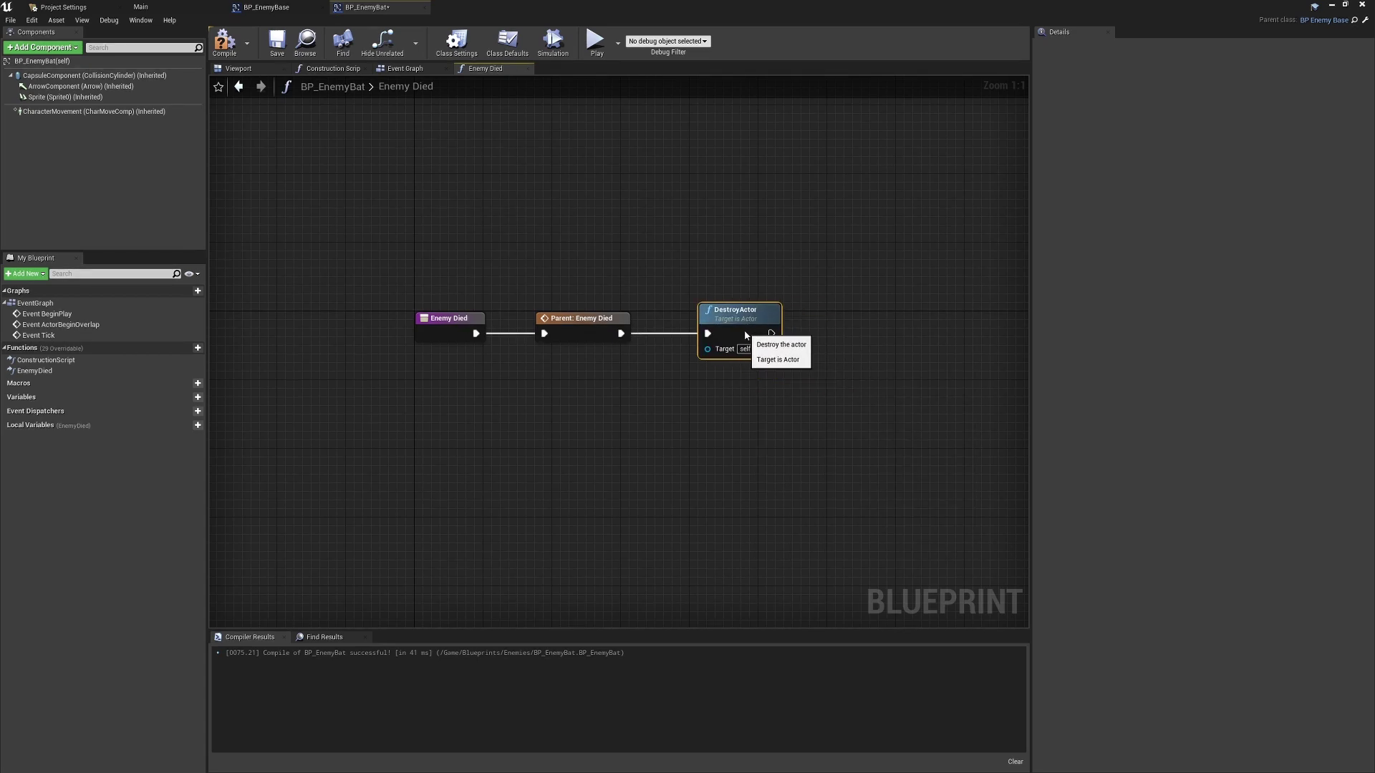
key("F7")
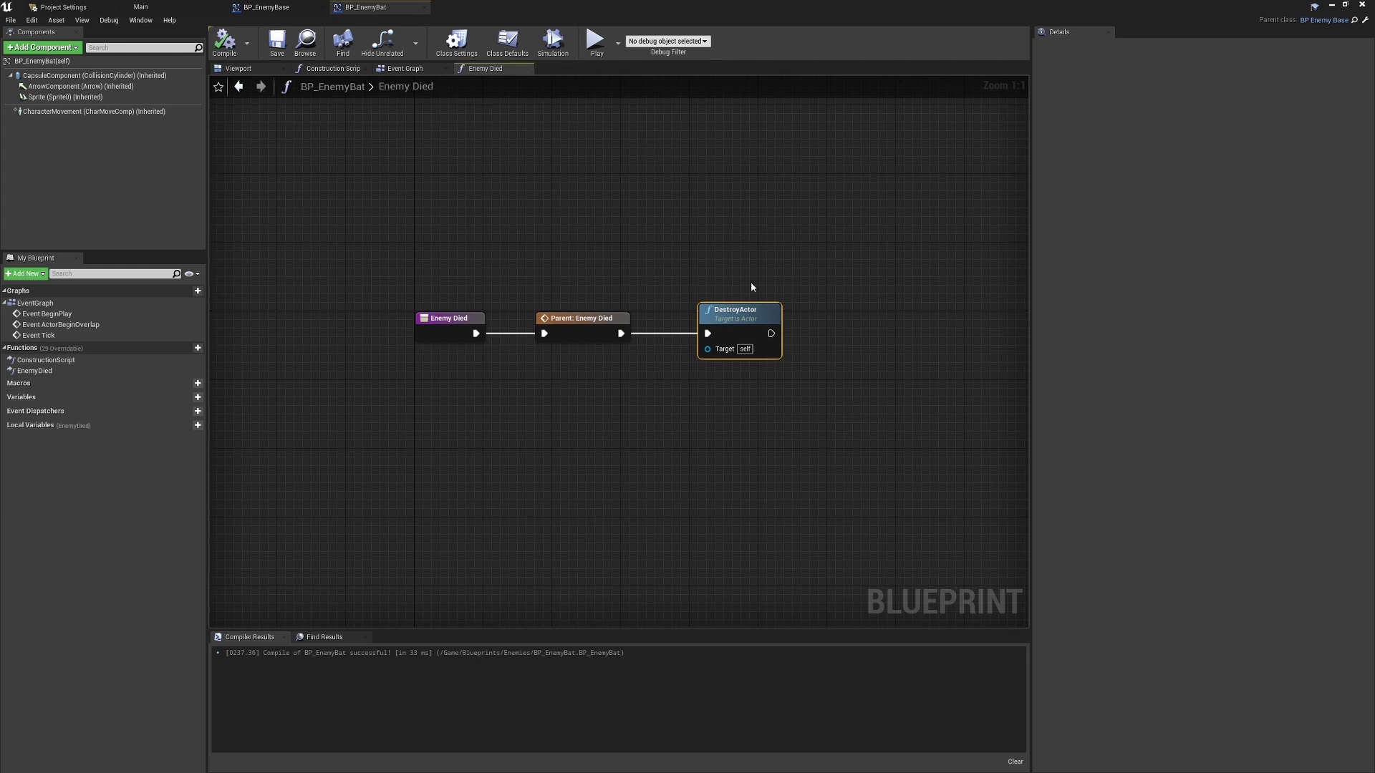
Nudge DestroyActor right, then place a BP_EnemyBat in the level and focus on it
left_click_drag(739, 331, 765, 331)
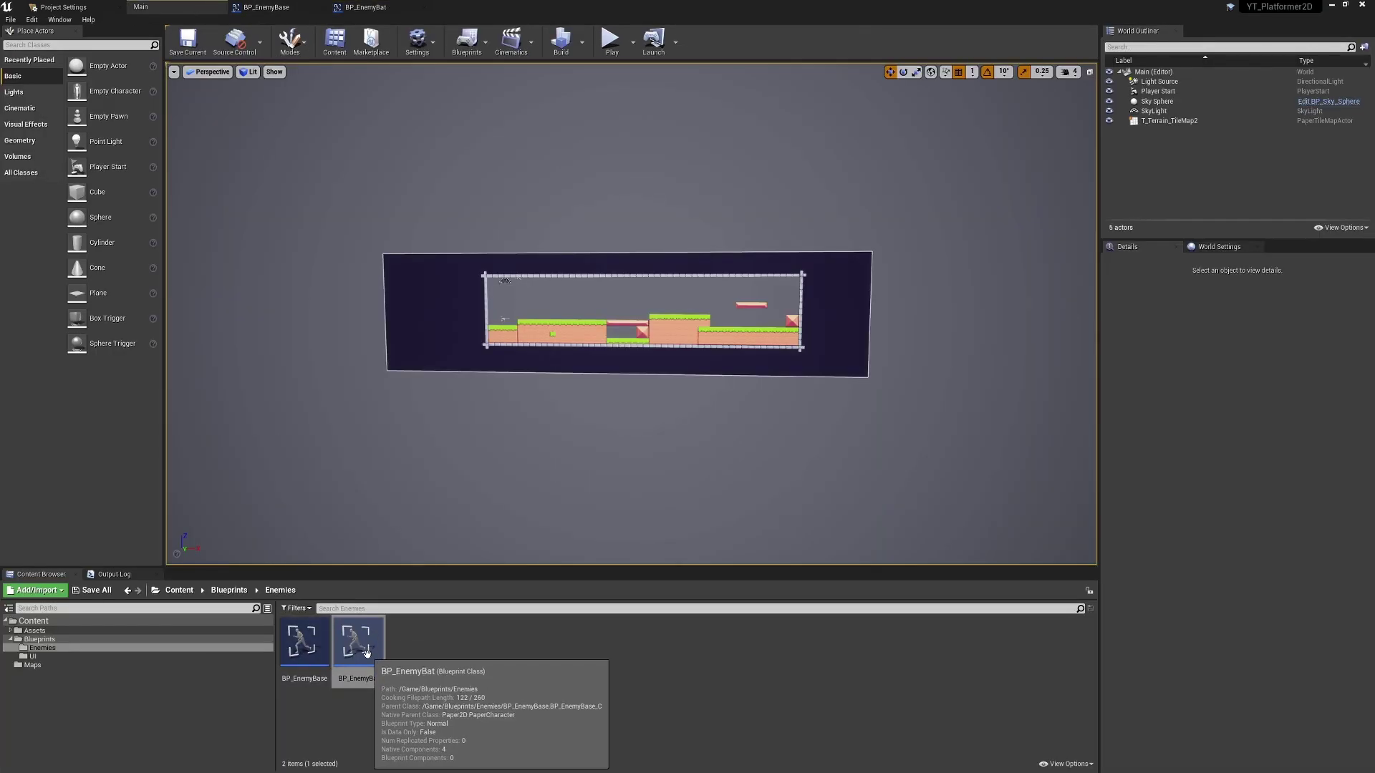
mouse_move(356, 642)
left_mouse_down()
mouse_move(548, 329)
mouse_move(574, 325)
left_mouse_up()
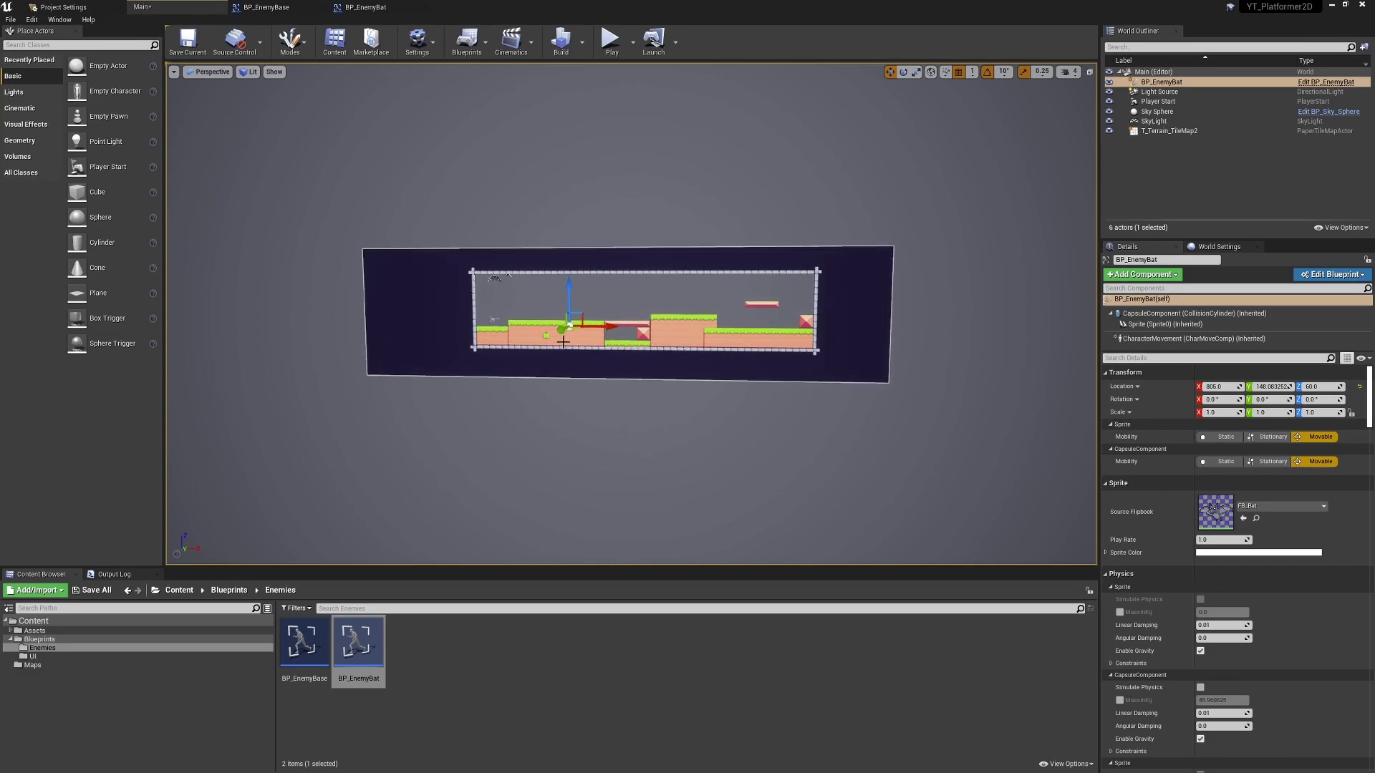
key("f")
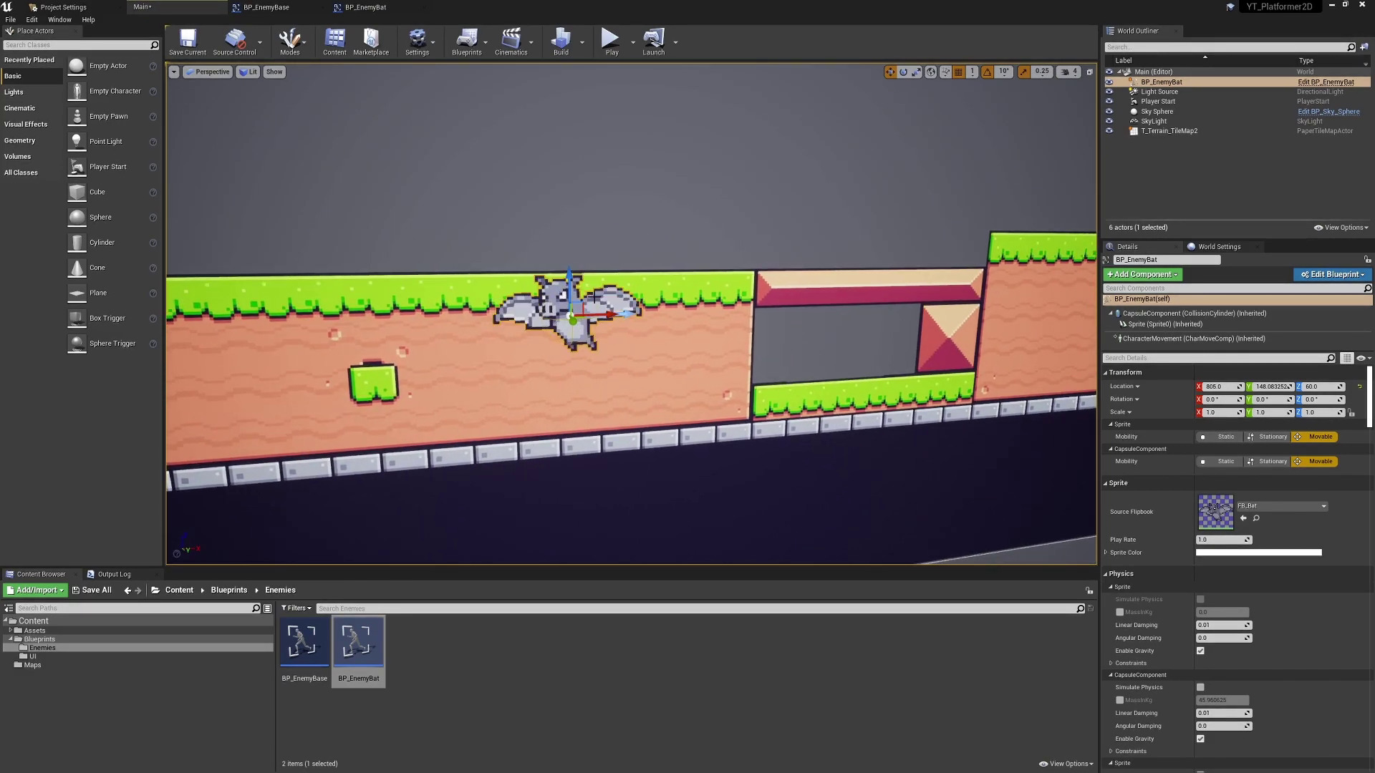
mouse_move(609, 303)
left_mouse_down("alt")
mouse_move(701, 303)
mouse_move(615, 308)
left_mouse_up("alt")
Move the bat to Y 0 and raise it to Z 180, then start Play
left_click(1268, 387)
type("0")
key("Tab")
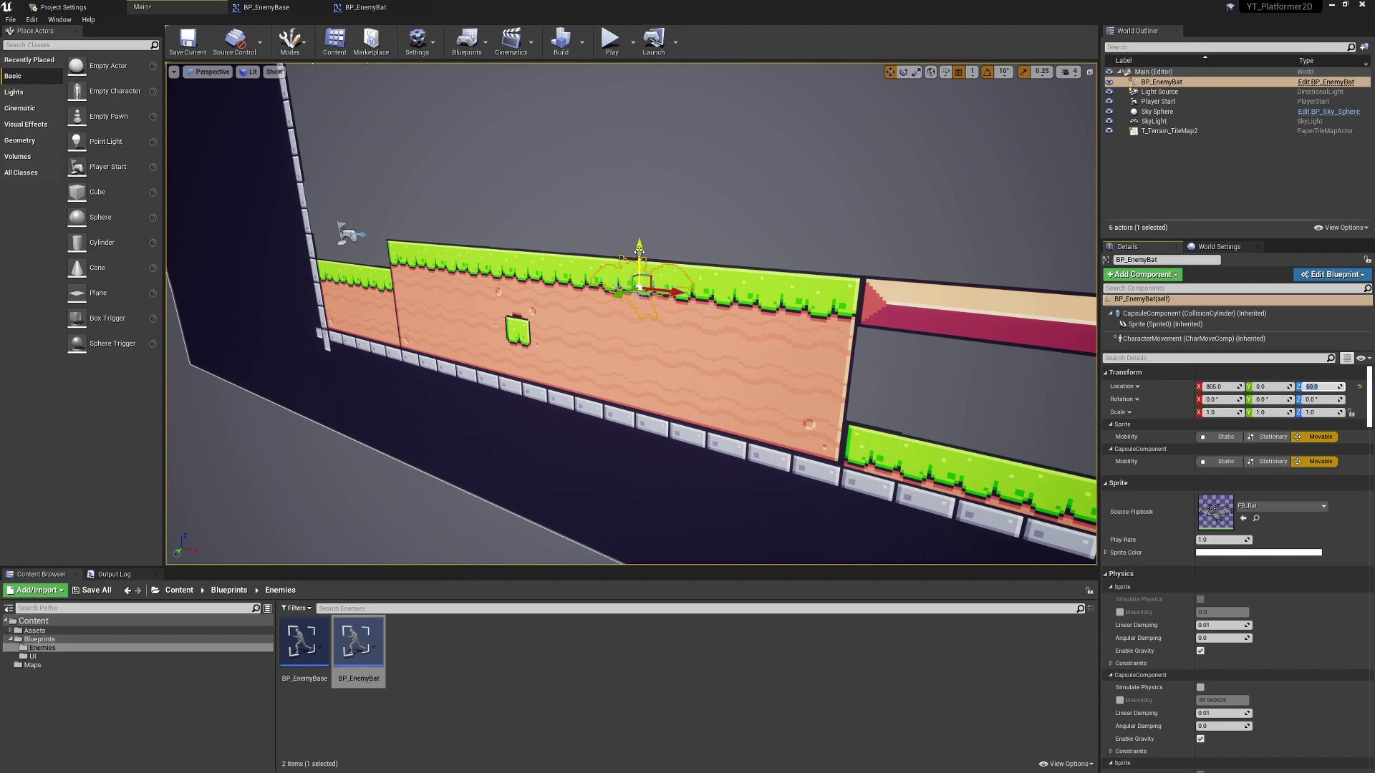
left_click_drag(637, 247, 633, 169)
right_click_drag(633, 215, 663, 18)
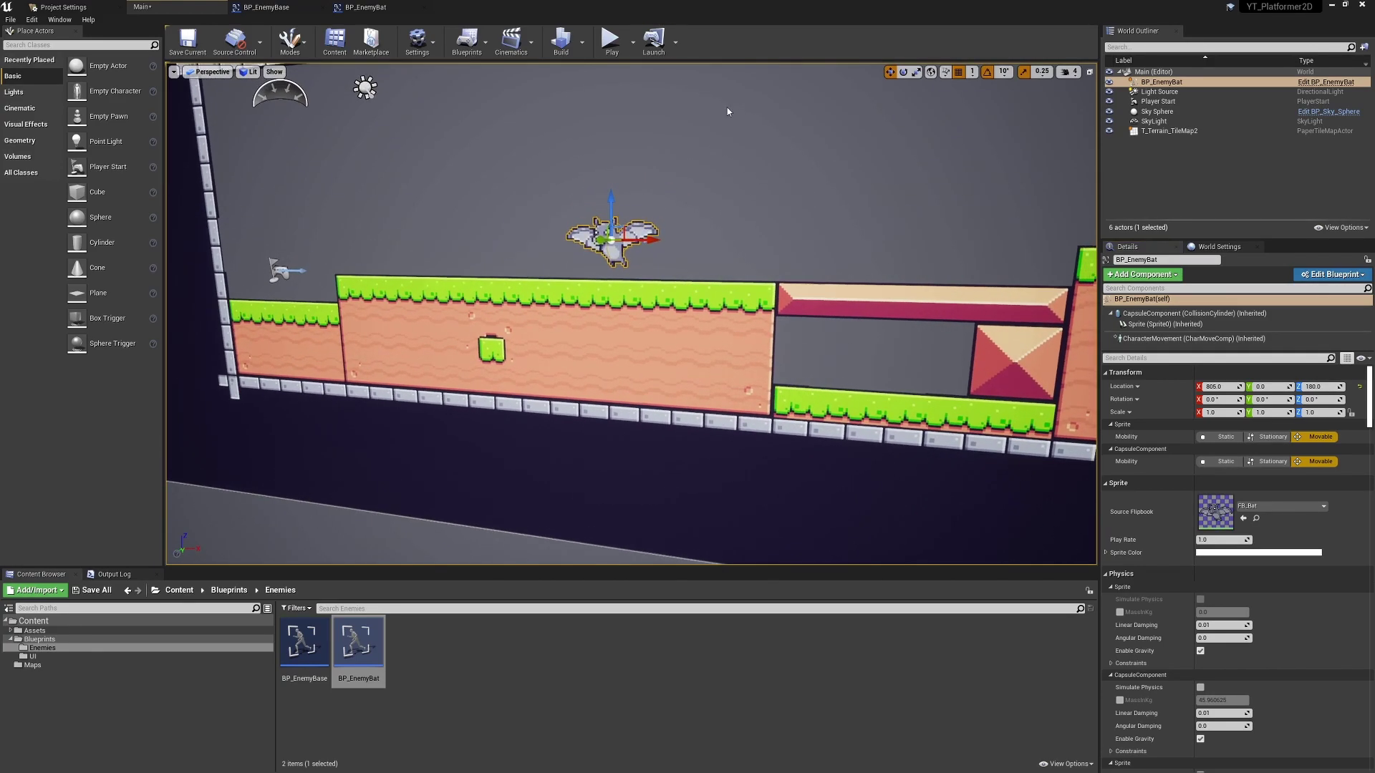
left_click(611, 39)
left_click(789, 251)
Play-test twice, walking and jumping the frog toward the bat, stopping with Esc
key("d")
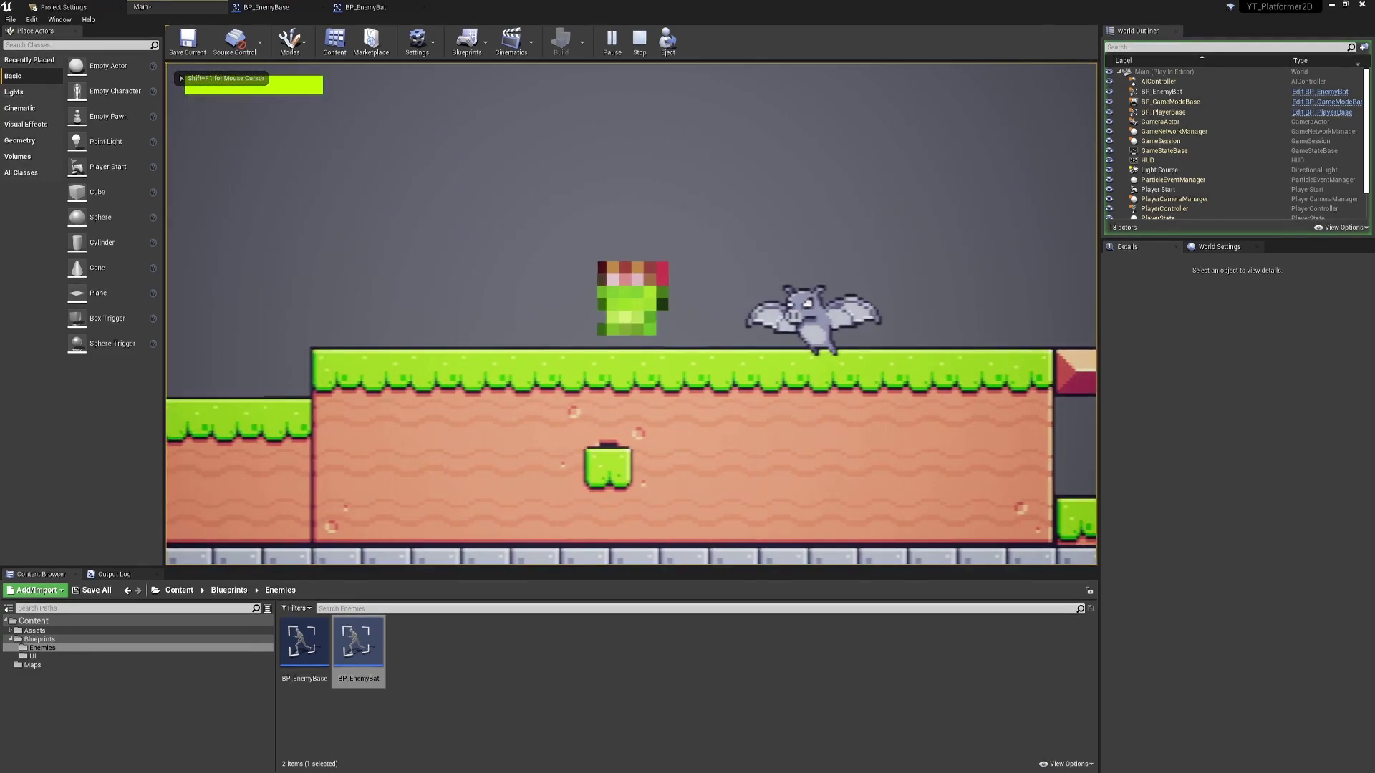
key("Escape")
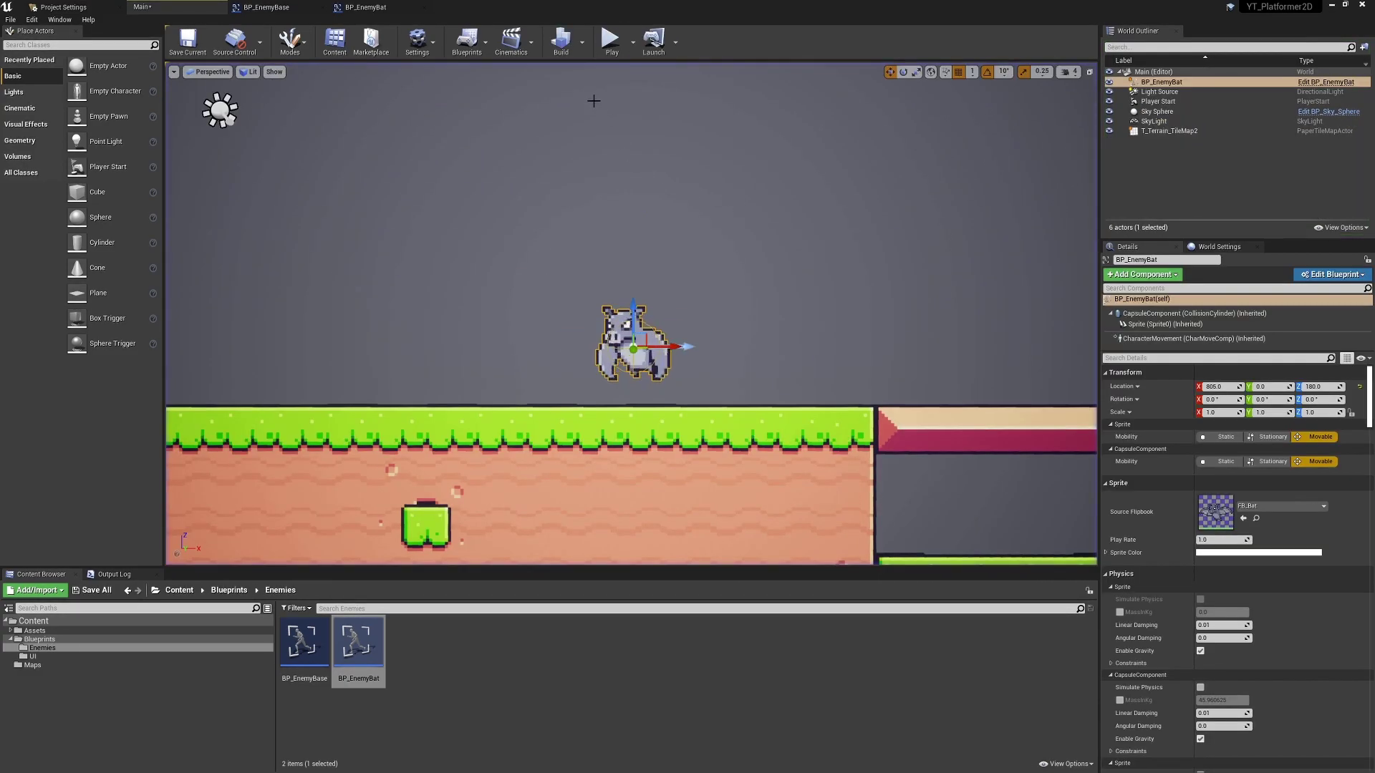
left_click(614, 45)
left_click(622, 143)
key("d")
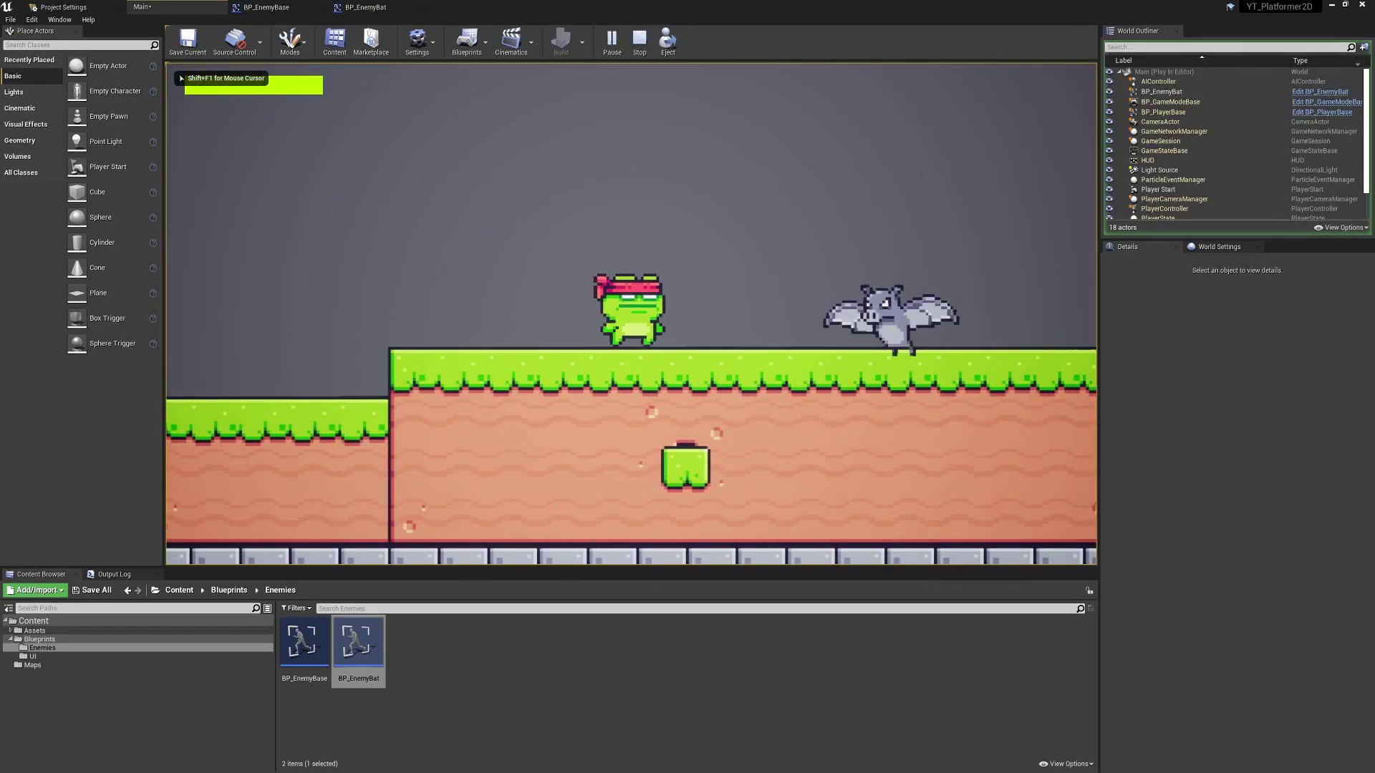
key("space")
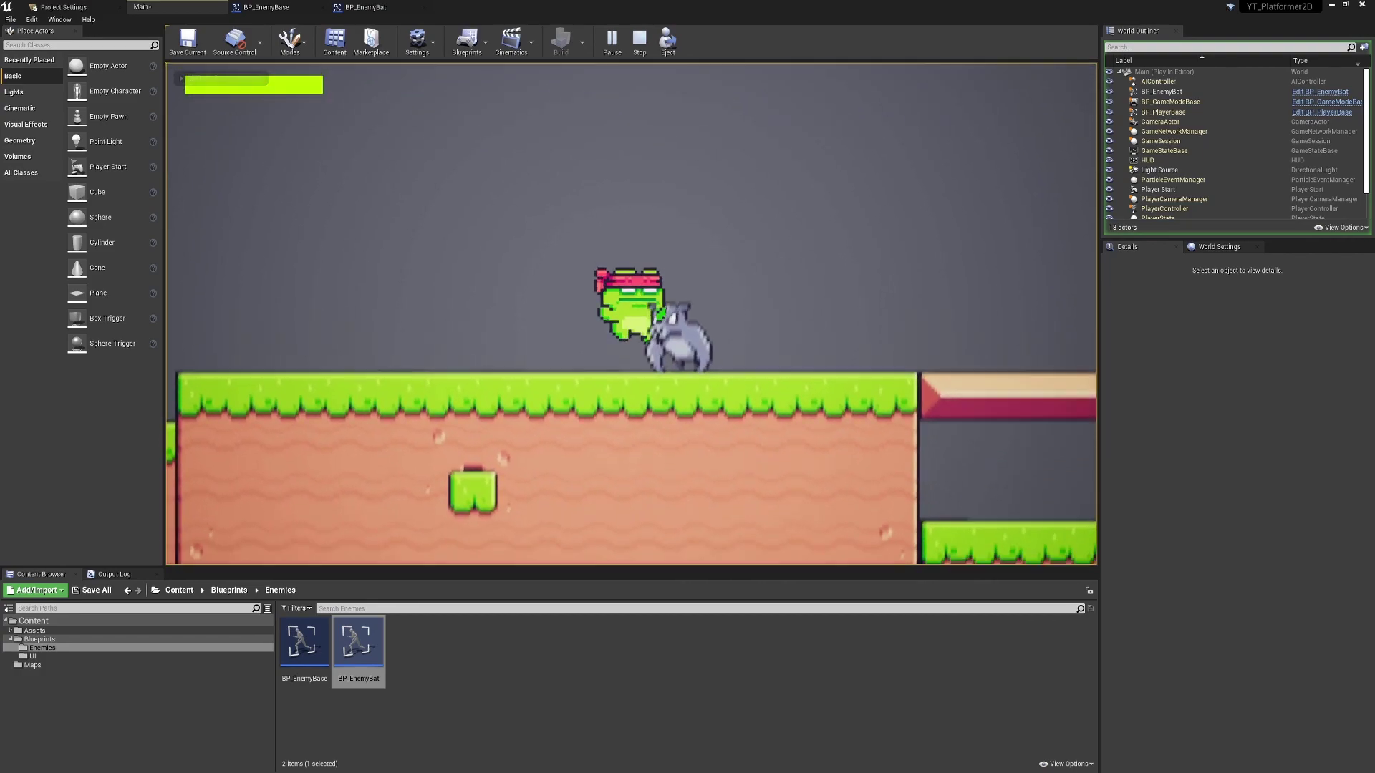
key("space")
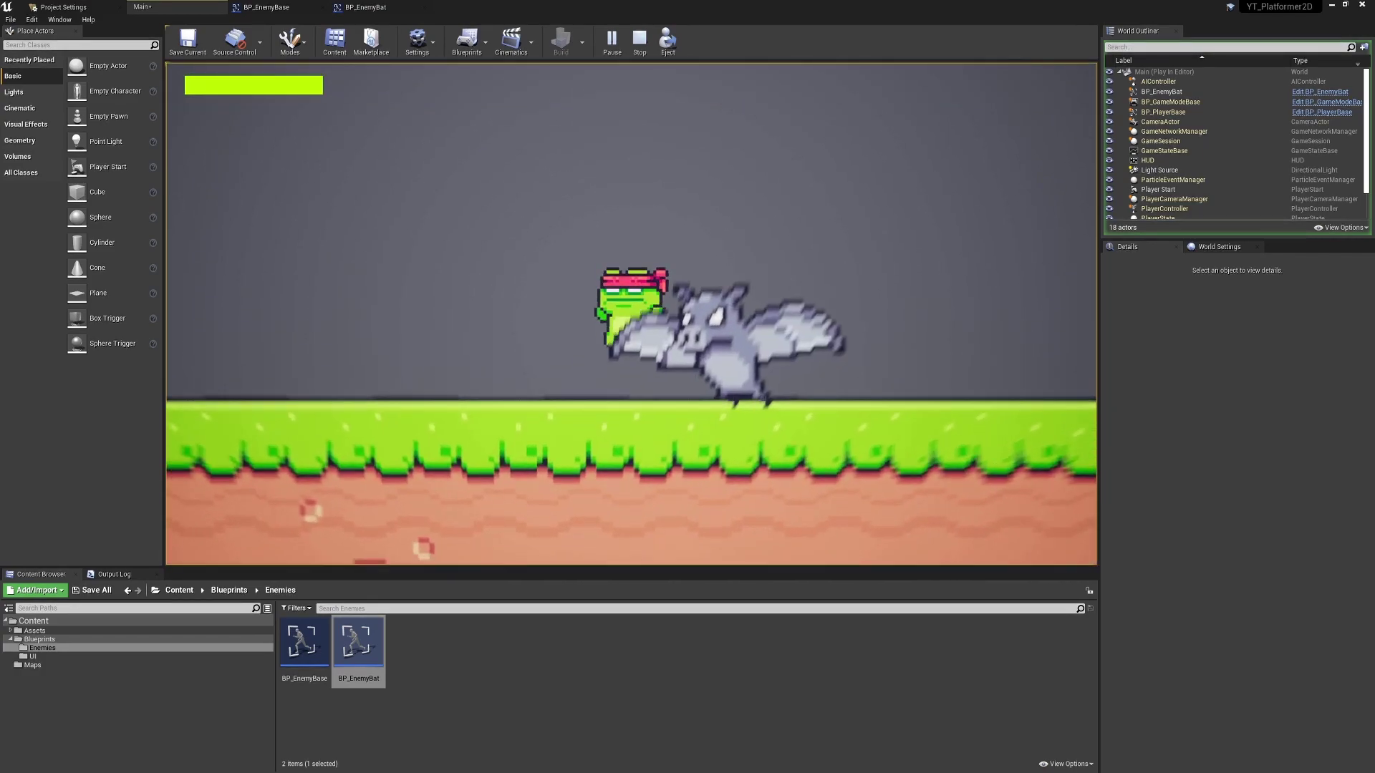
key("Escape")
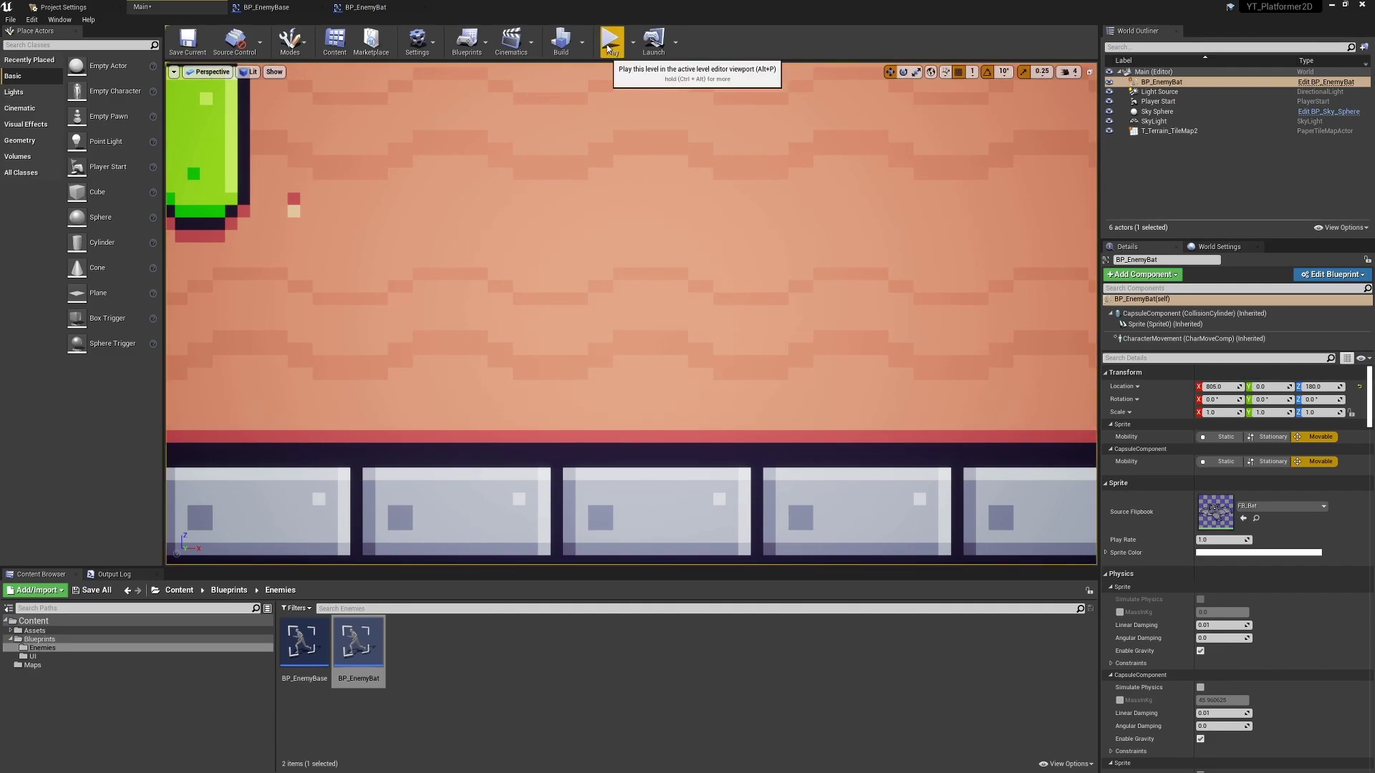
Play-test again, running the frog right and left and jumping over the bat
left_click(611, 40)
key("d")
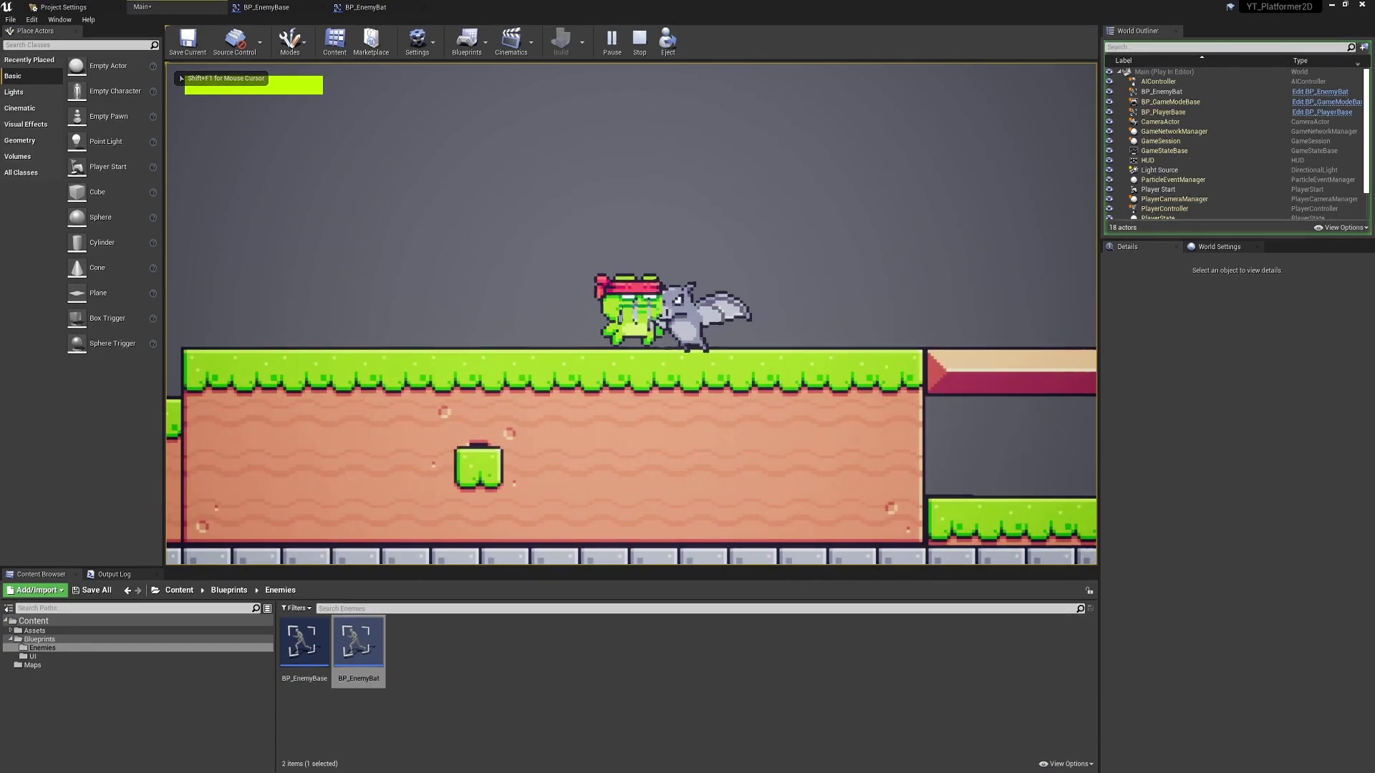
key("a")
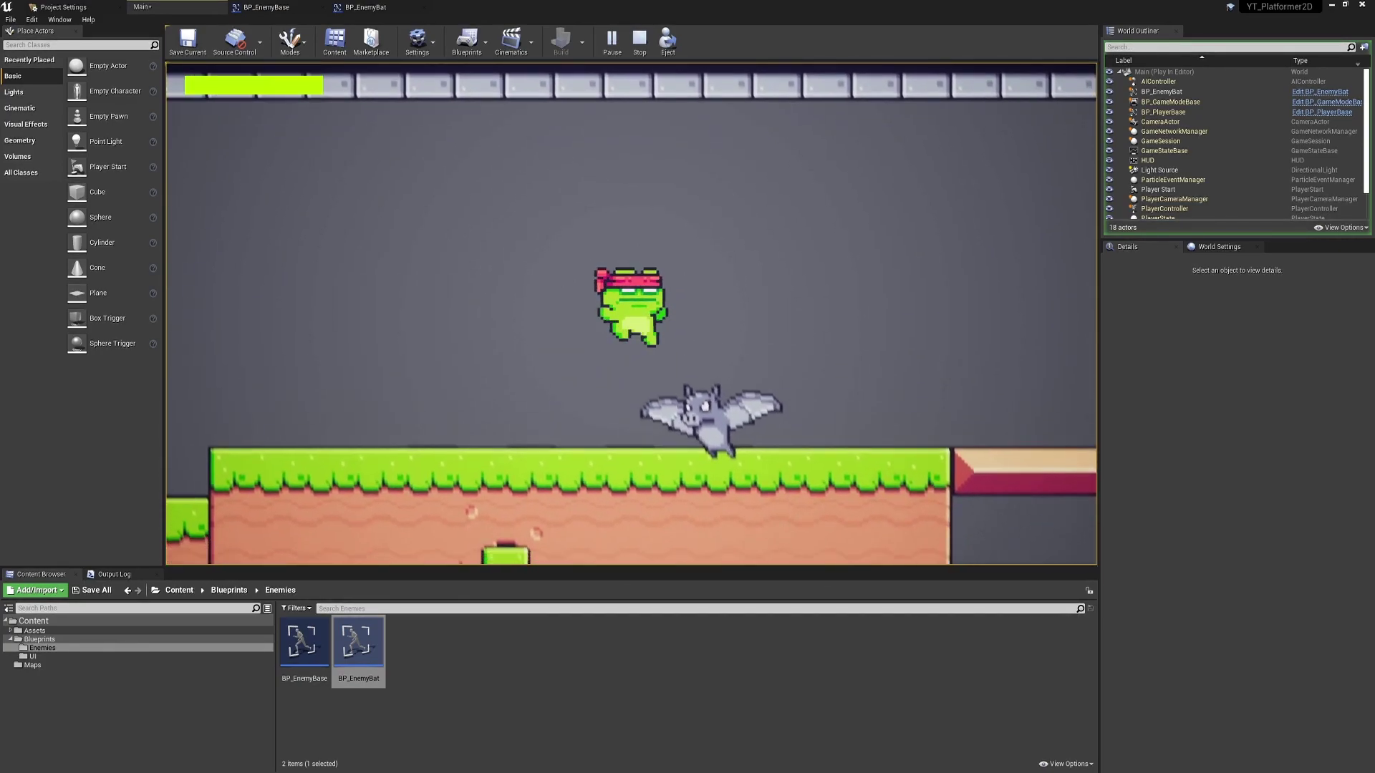
key("space")
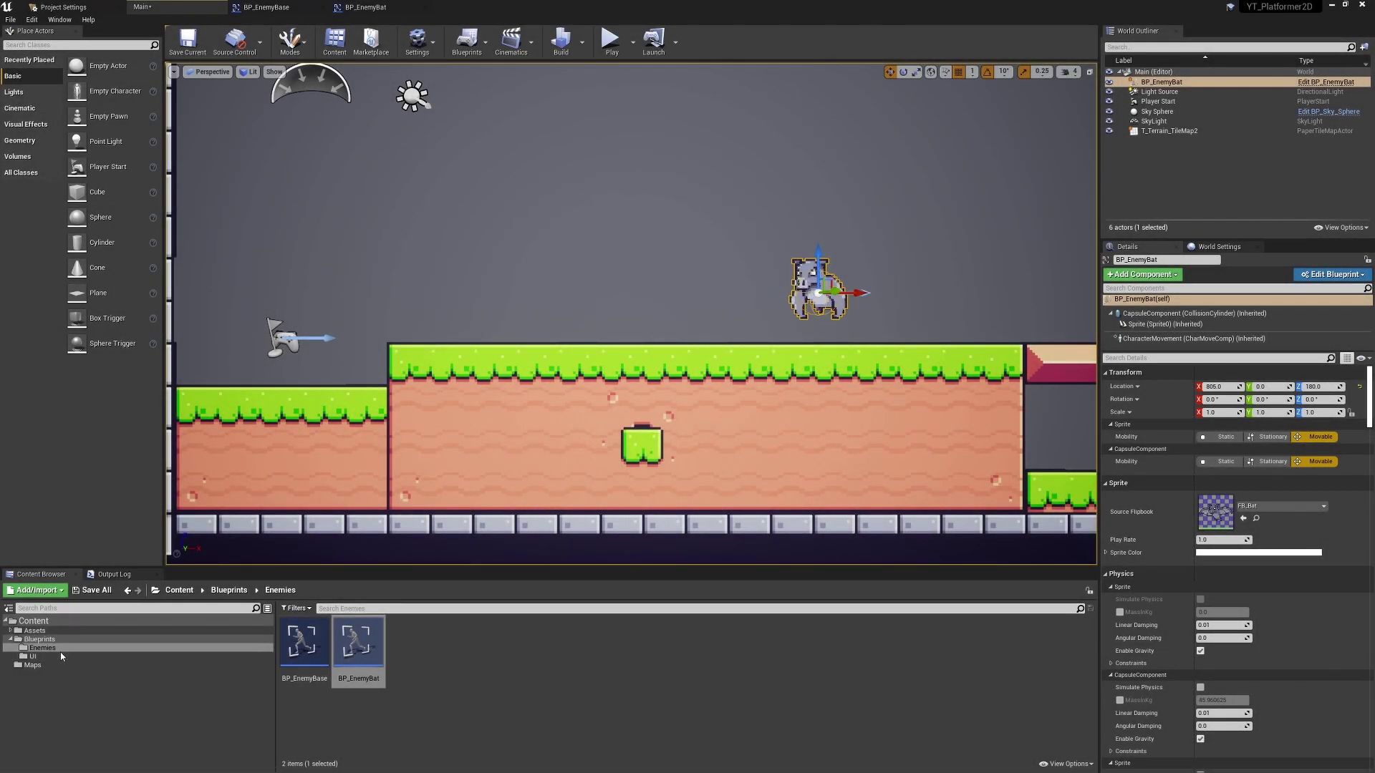
In BP_PlayerBase, enable Constrain to Plane with normal Y 1 on CharacterMovement and compile
left_click(40, 639)
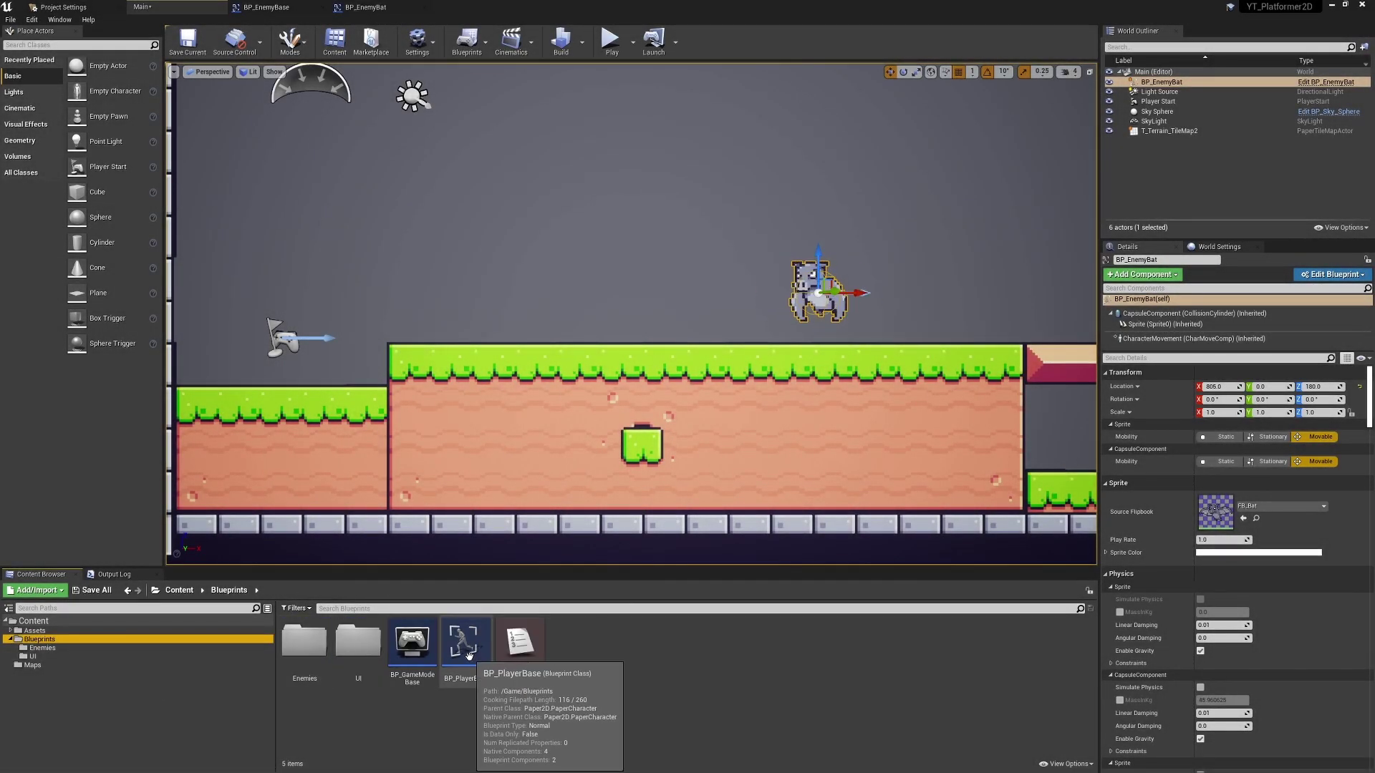
double_click(465, 628)
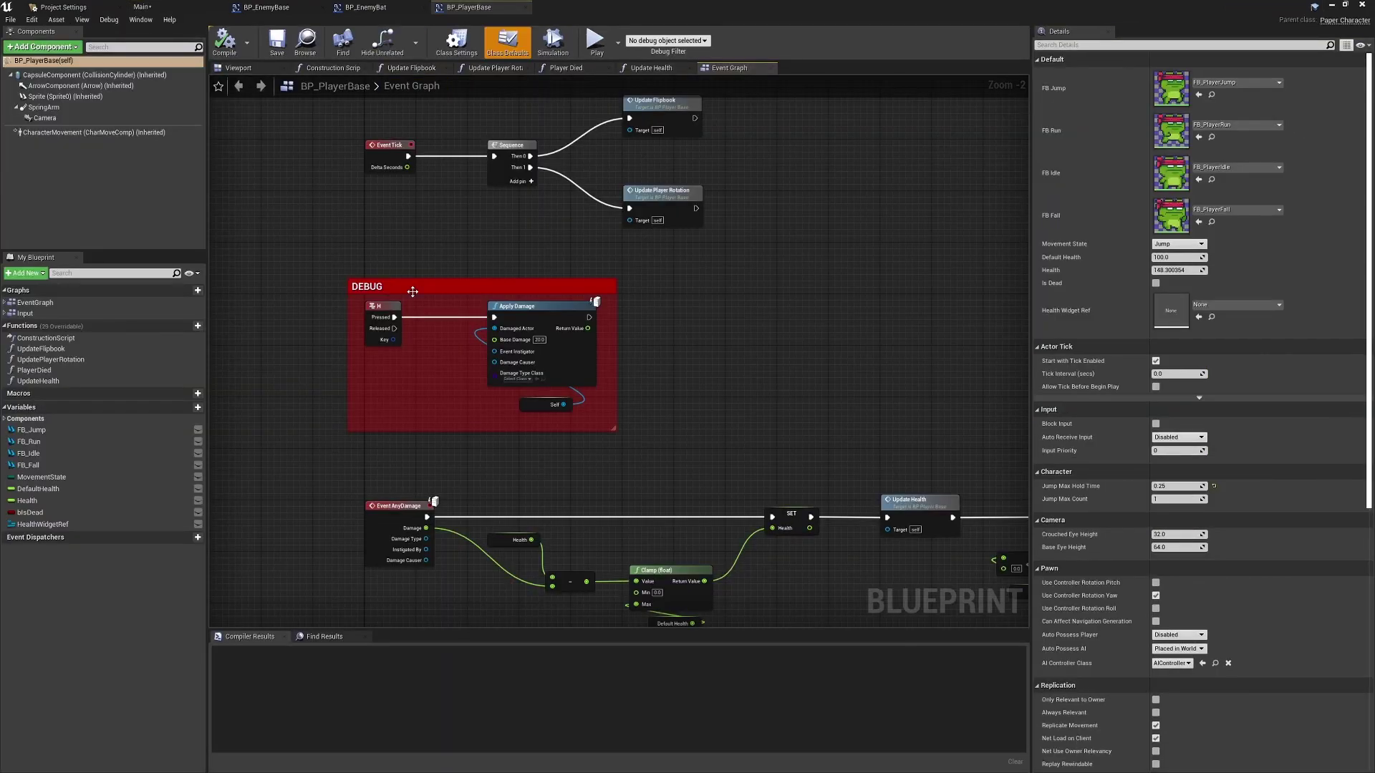
left_click(101, 133)
left_click(1181, 45)
type("const")
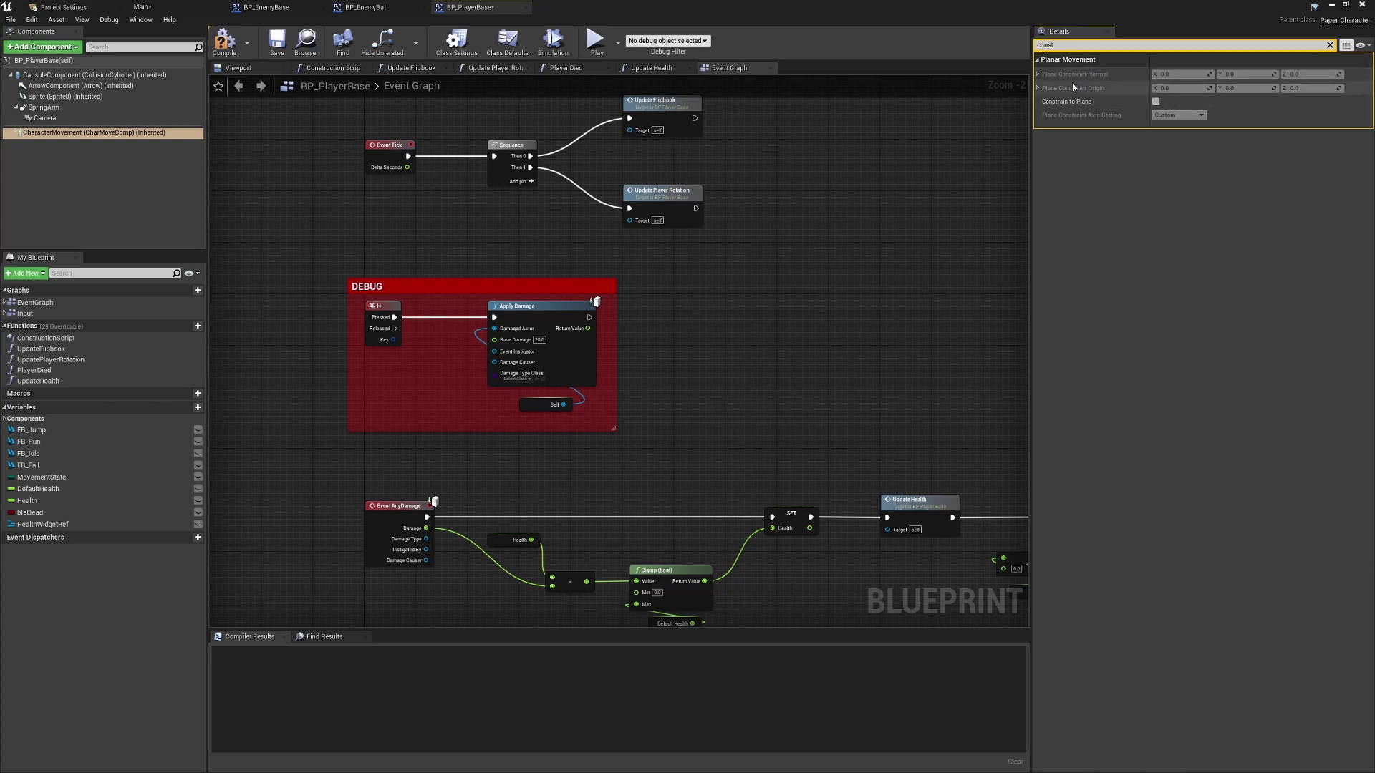
left_click(1156, 102)
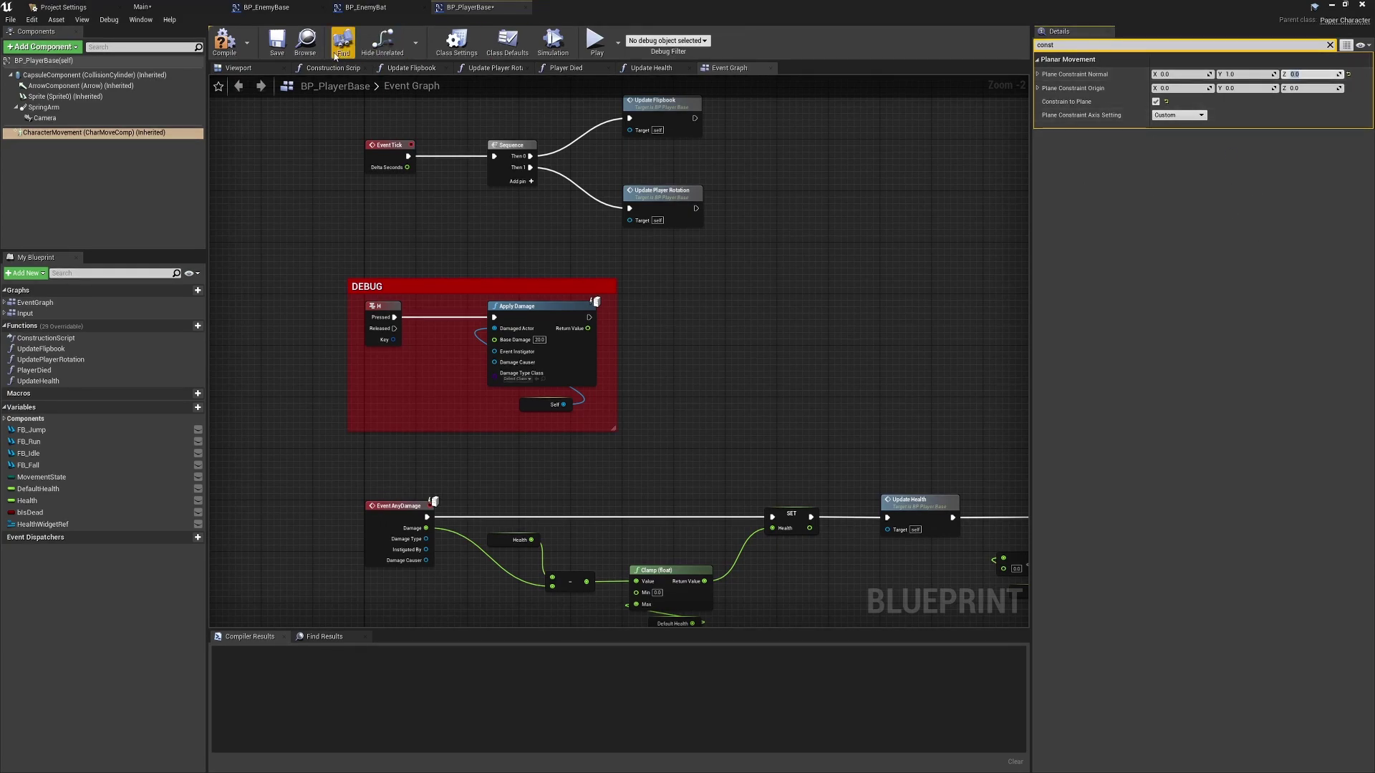
key("F7")
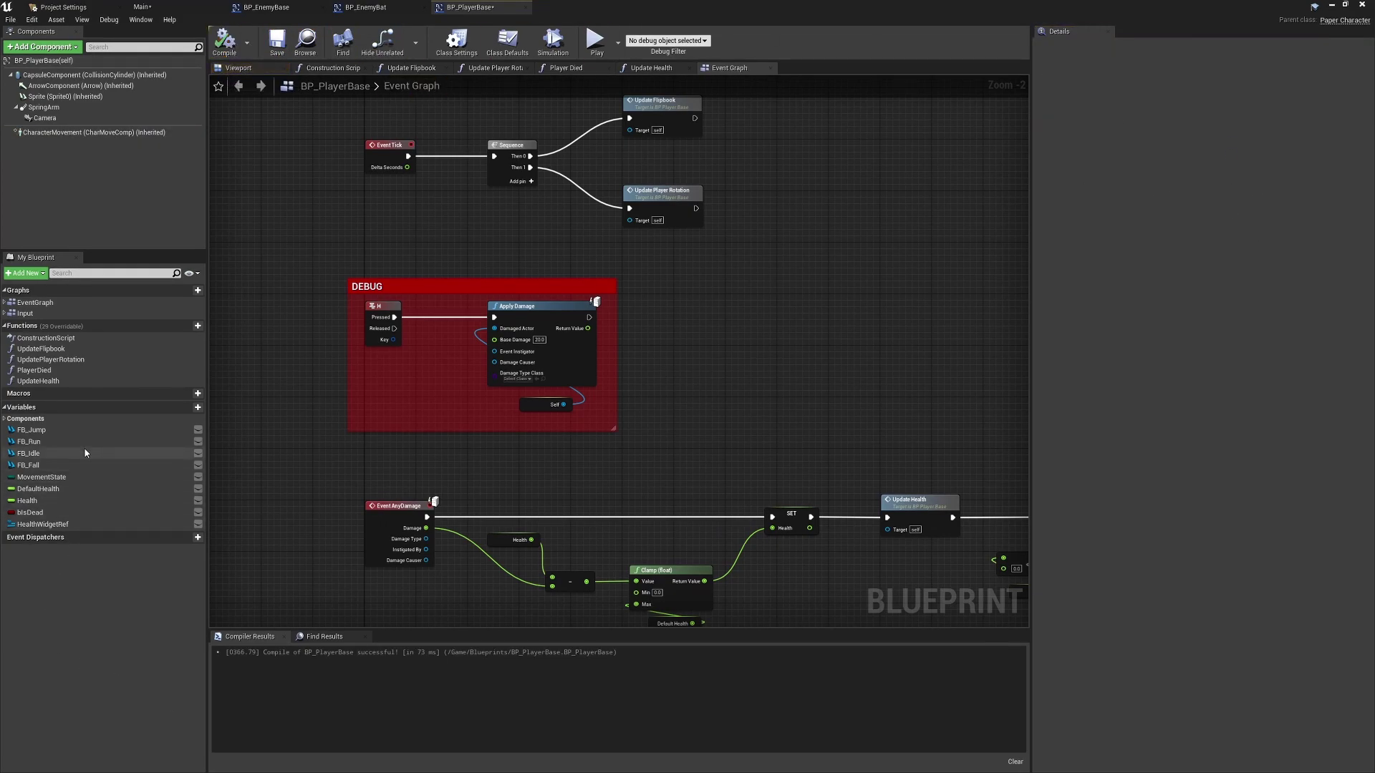
left_click(89, 132)
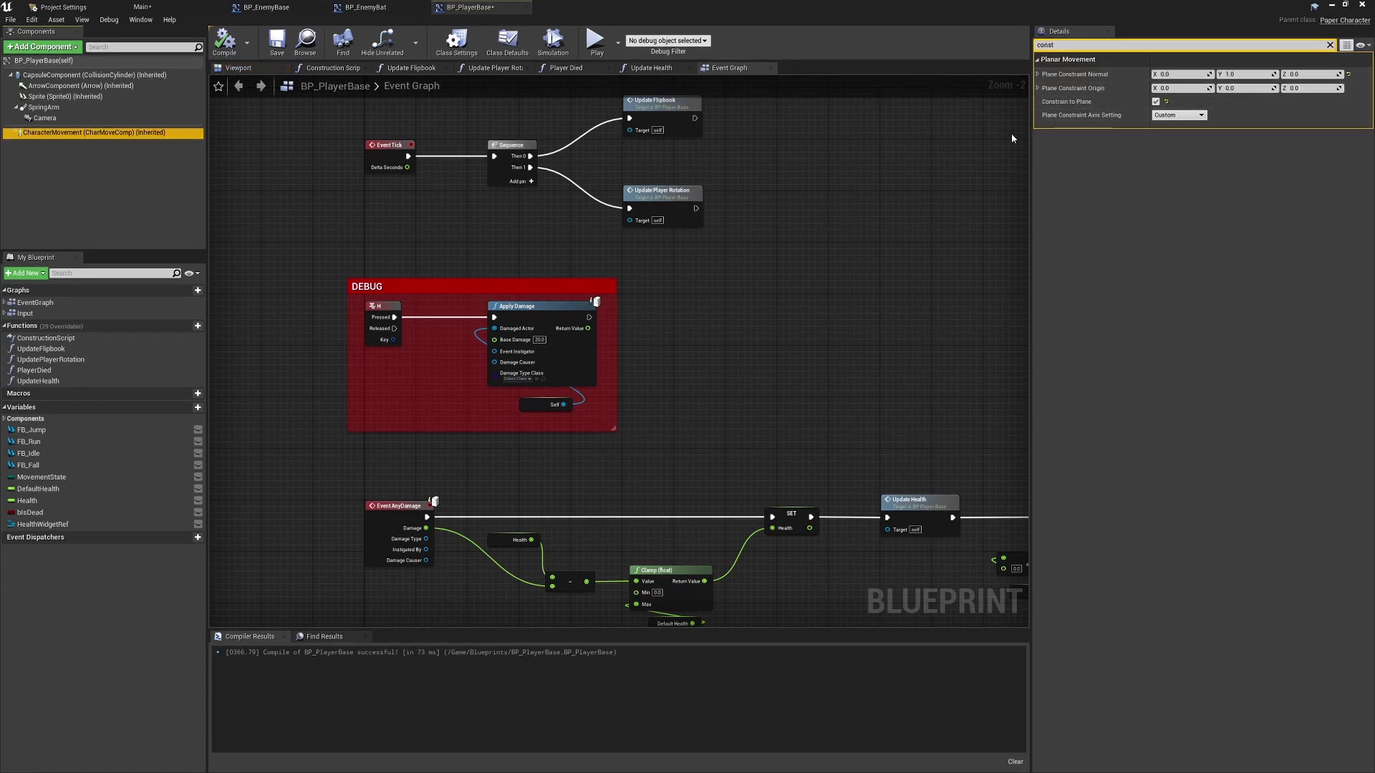
Back in the level, play-test, running and jumping the frog toward the enemy
left_click(142, 7)
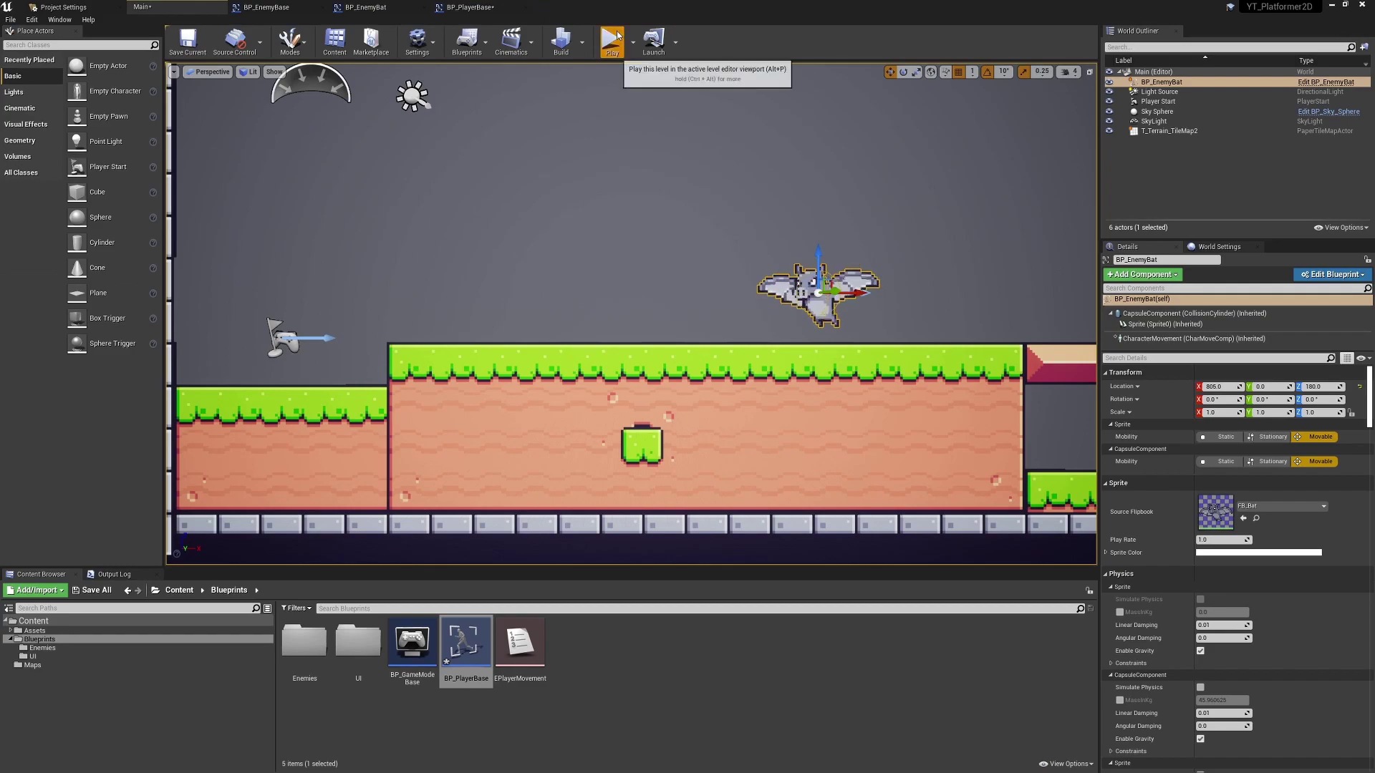
left_click(612, 39)
key("d")
key("space")
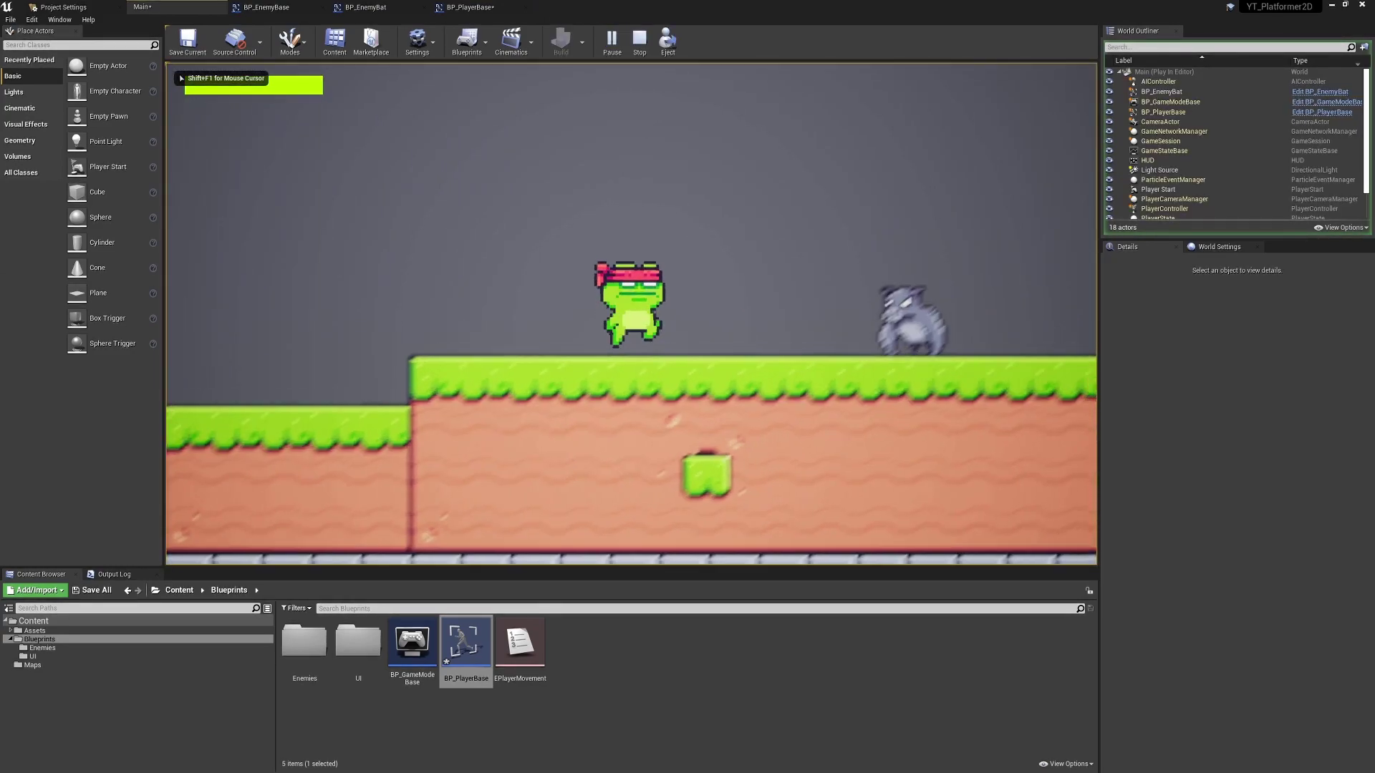
key("a")
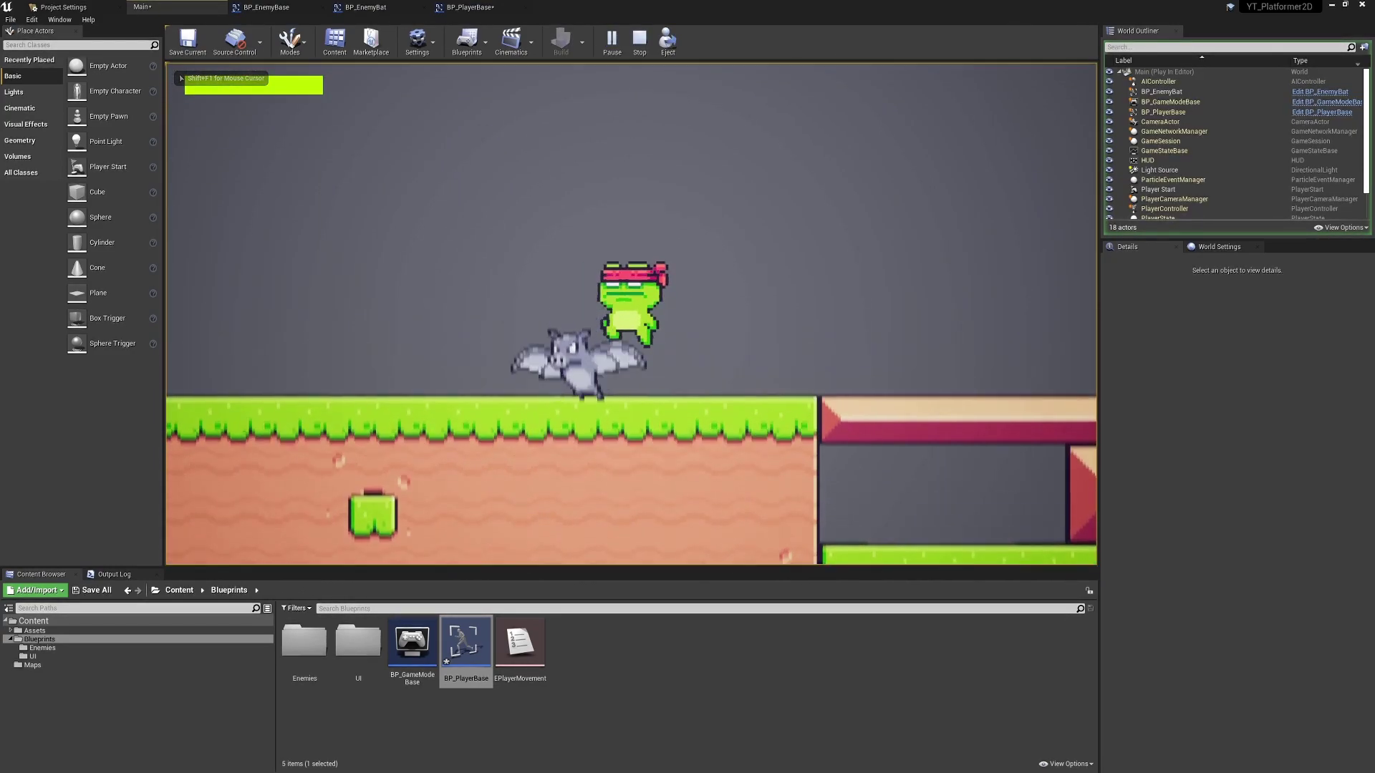
key("space")
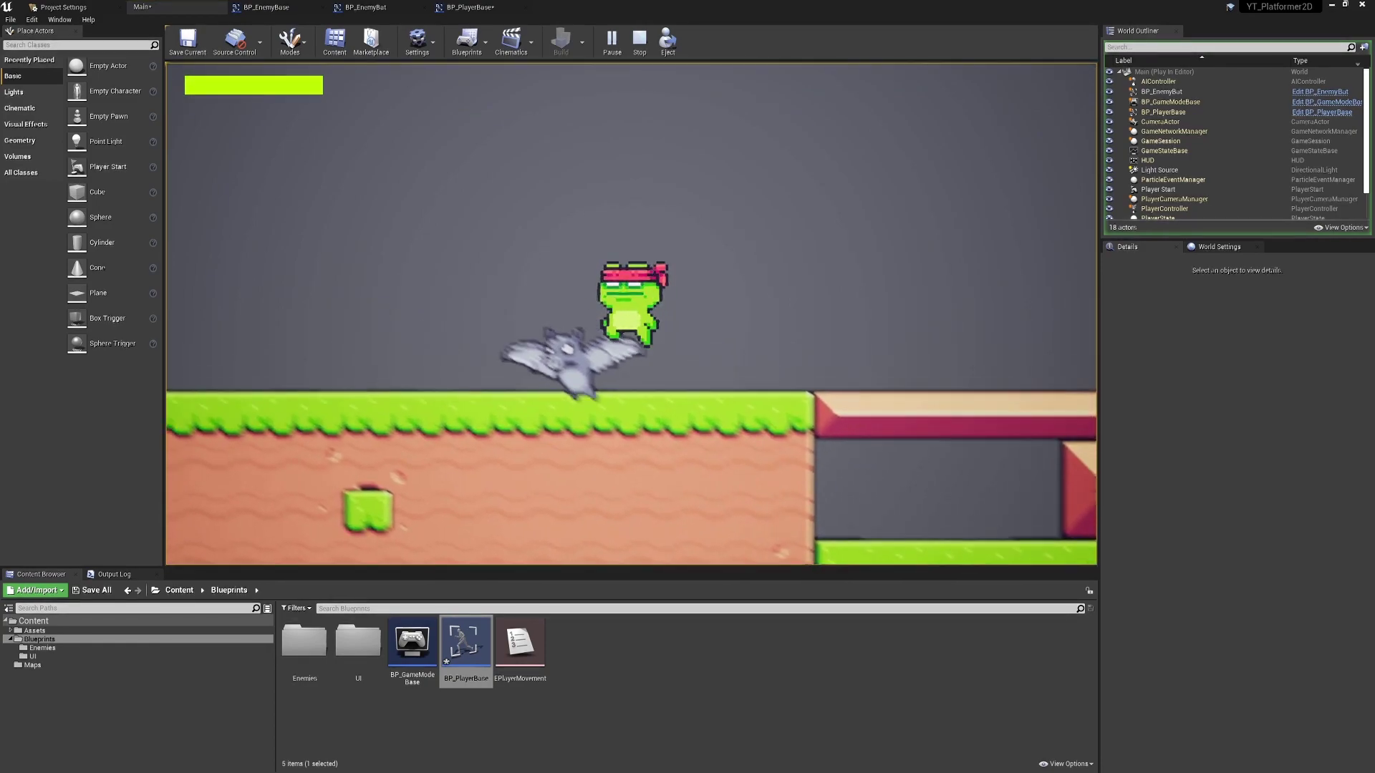
key("d")
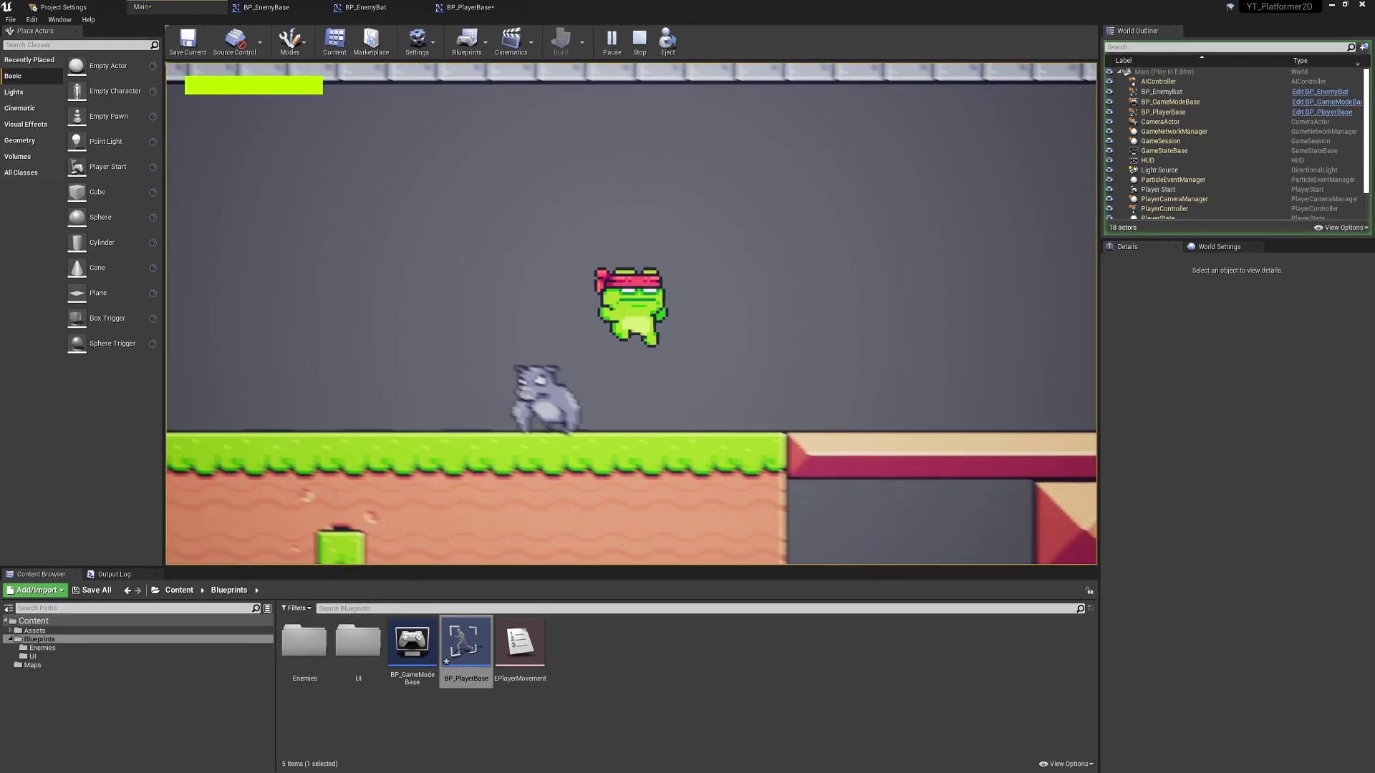
Keep jumping the frog left and right, stop the test, and raise the bat to Z 422
key("a")
key("space")
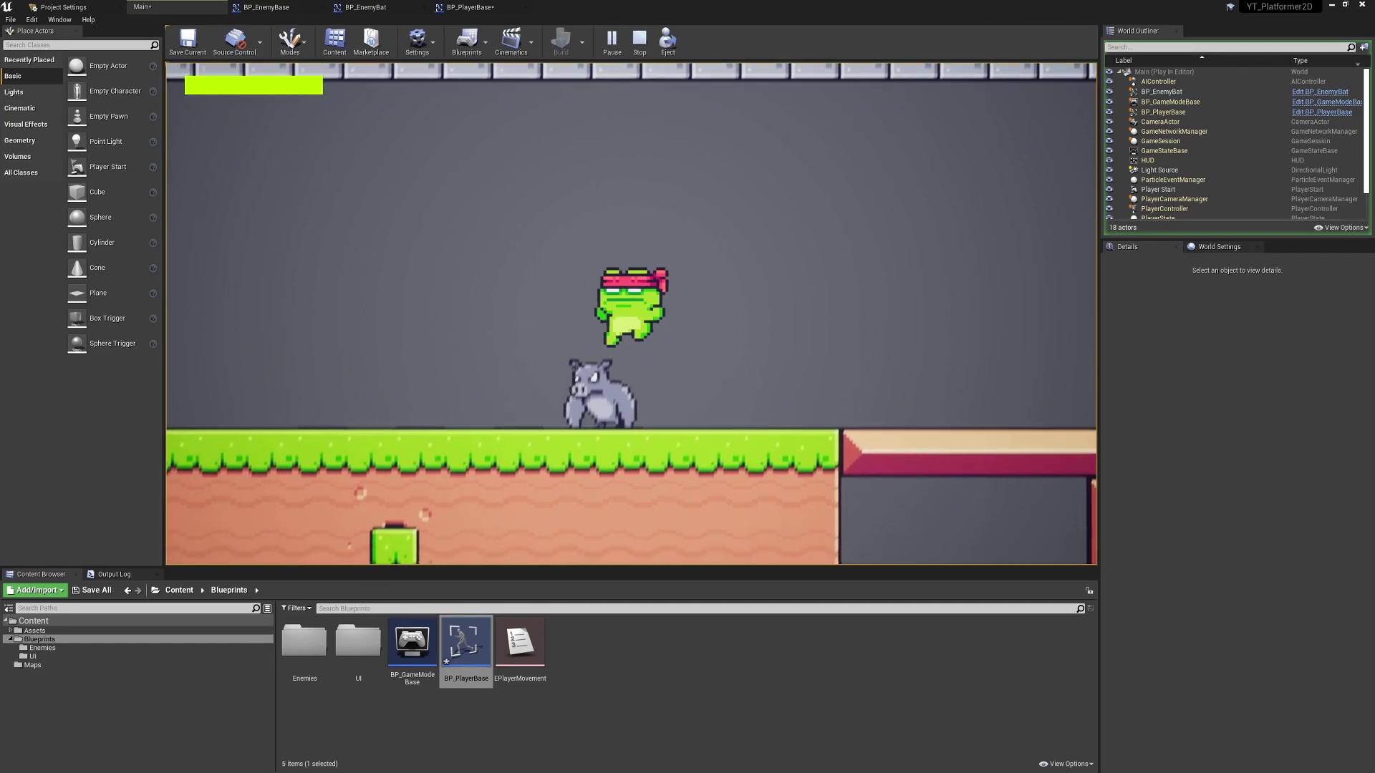
key("a")
key("space")
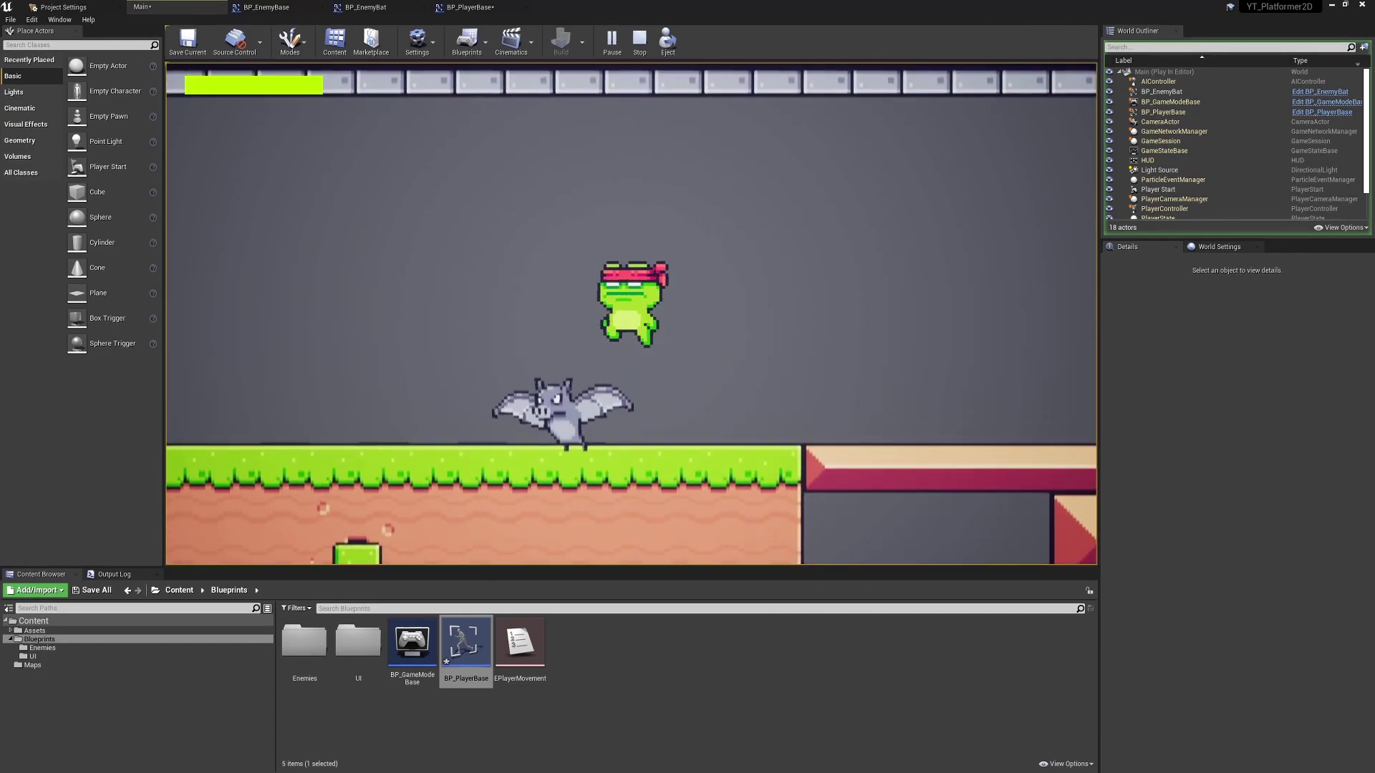
key("space")
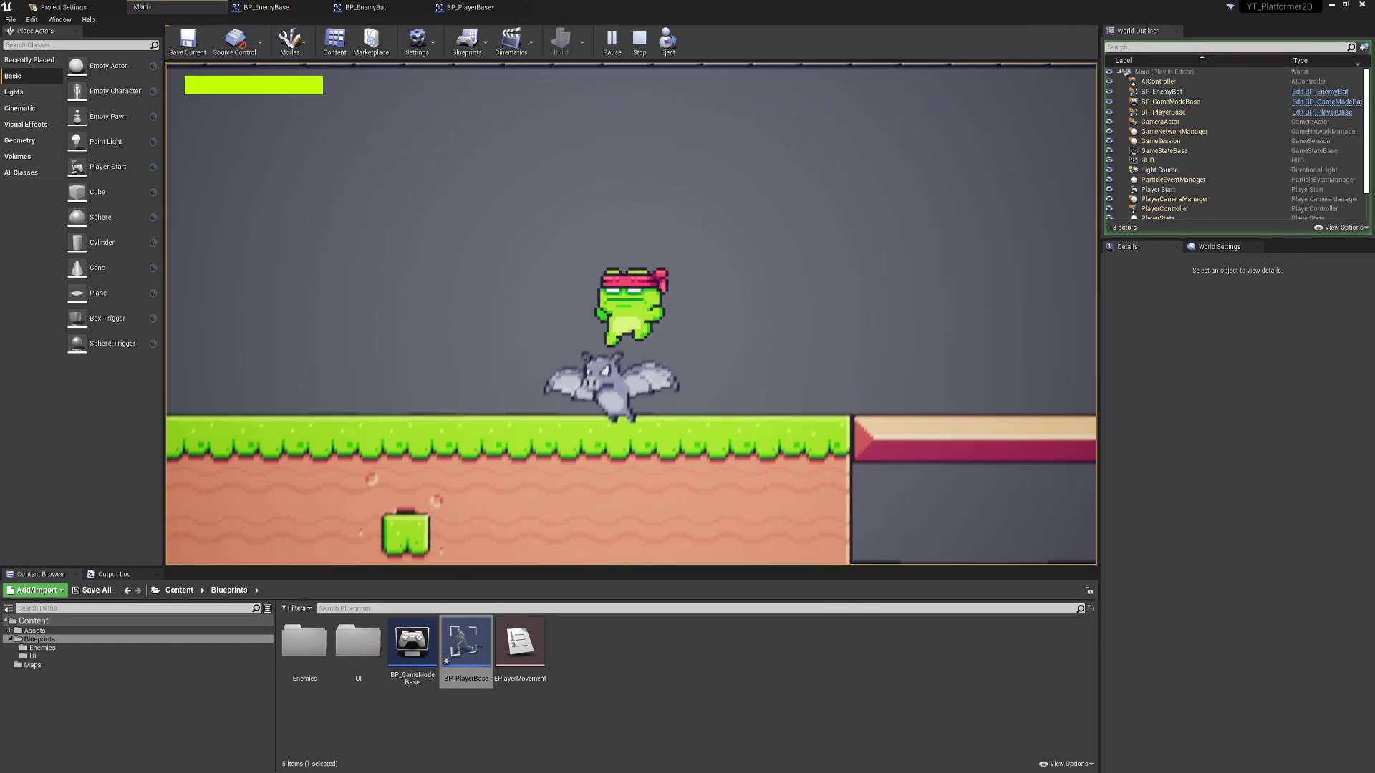
key("d")
key("Escape")
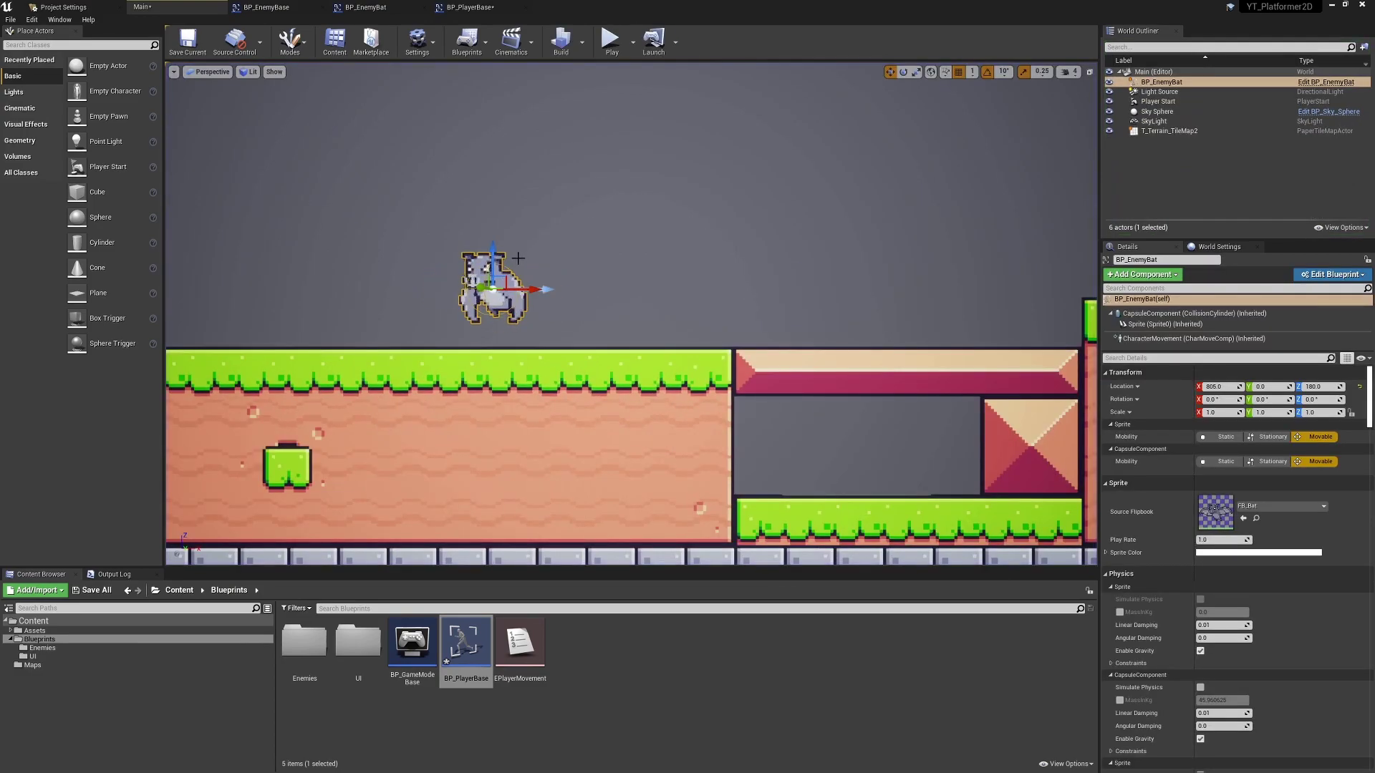
left_click_drag(531, 266, 530, 140)
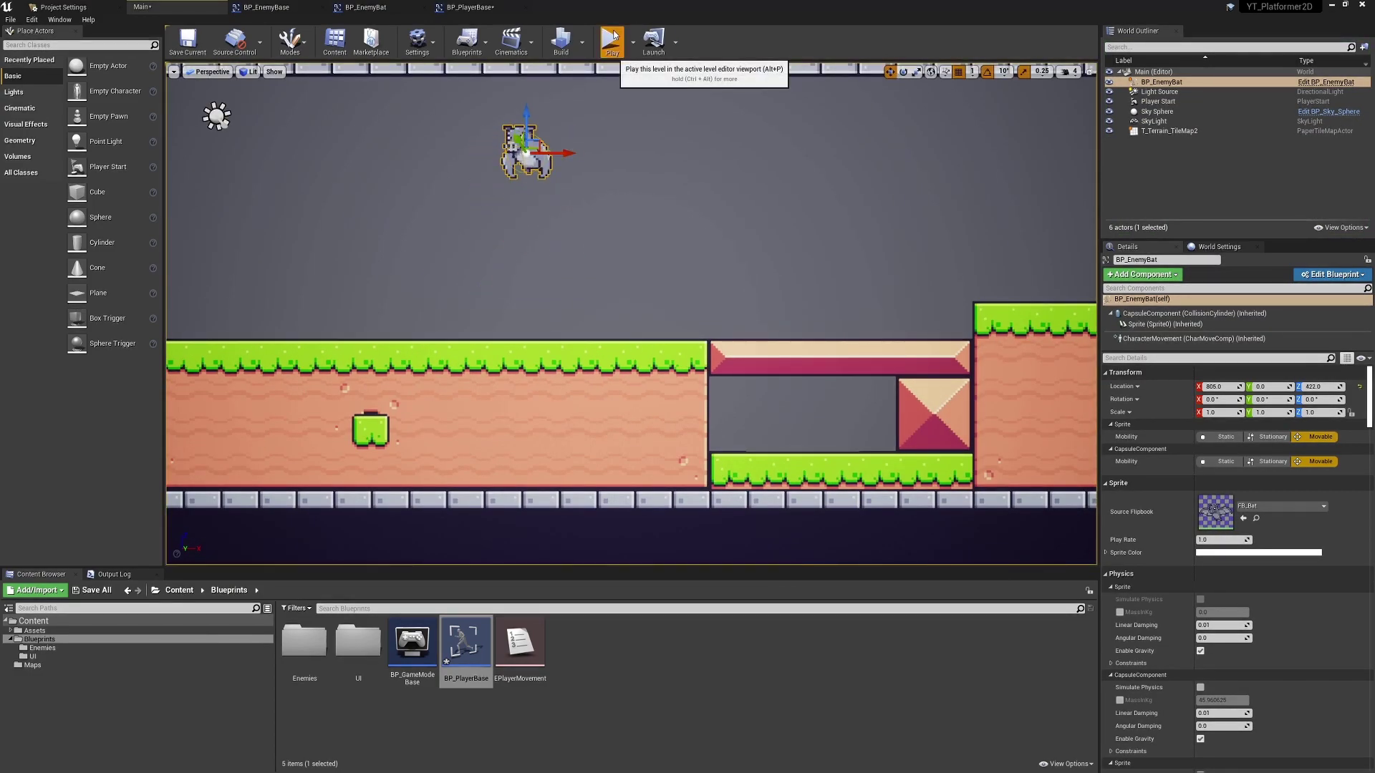
Run another play-test, moving and jumping the frog to the right
left_click(612, 39)
key("d")
key("space")
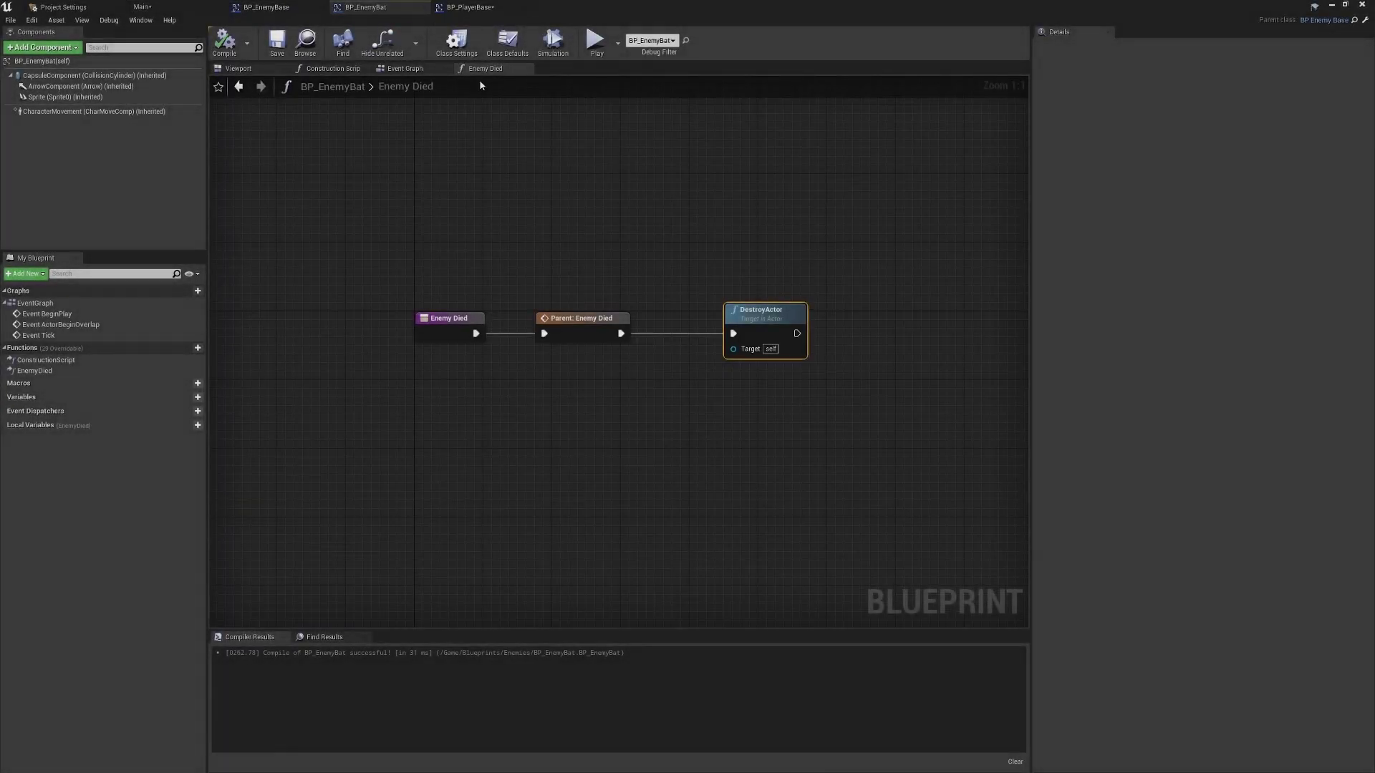
Set BP_EnemyBat's Default Land Movement Mode to Flying and compile
left_click(86, 112)
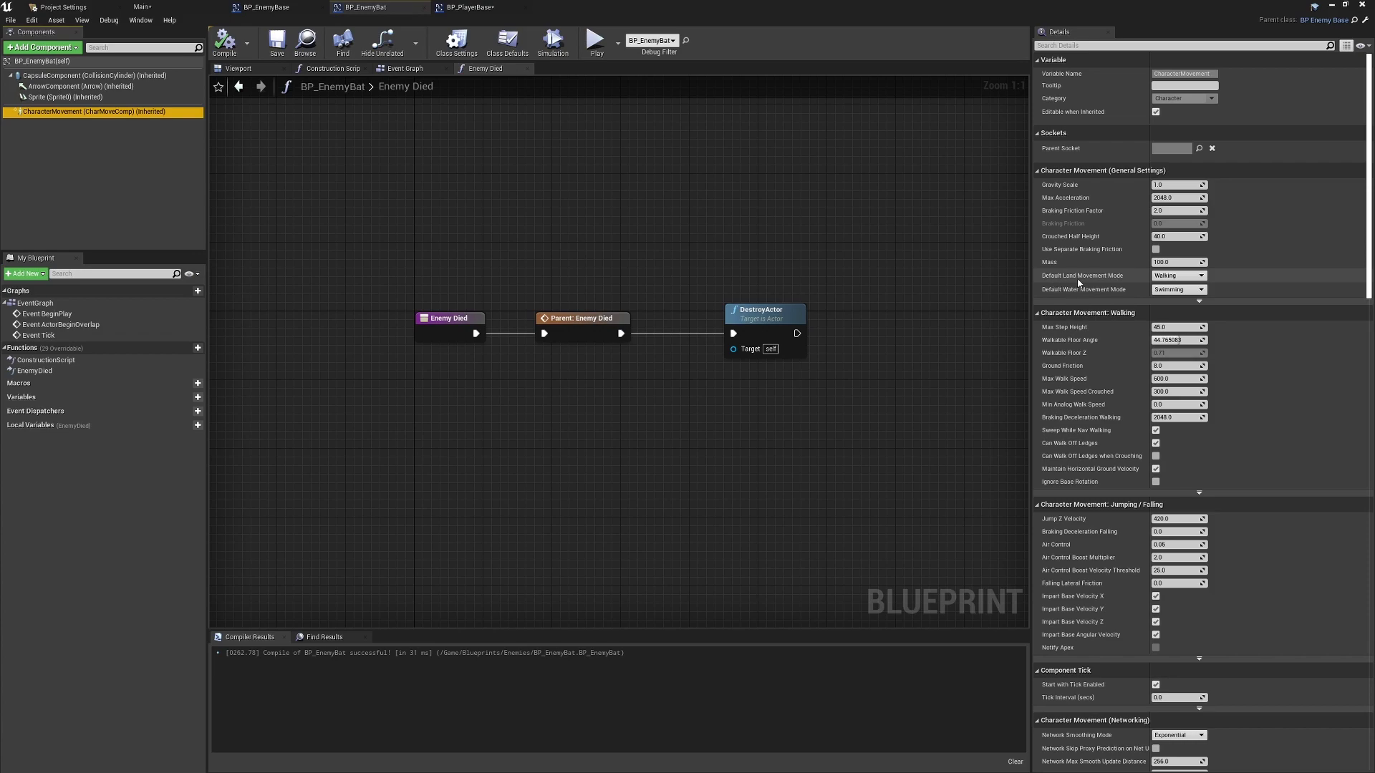
left_click(1182, 279)
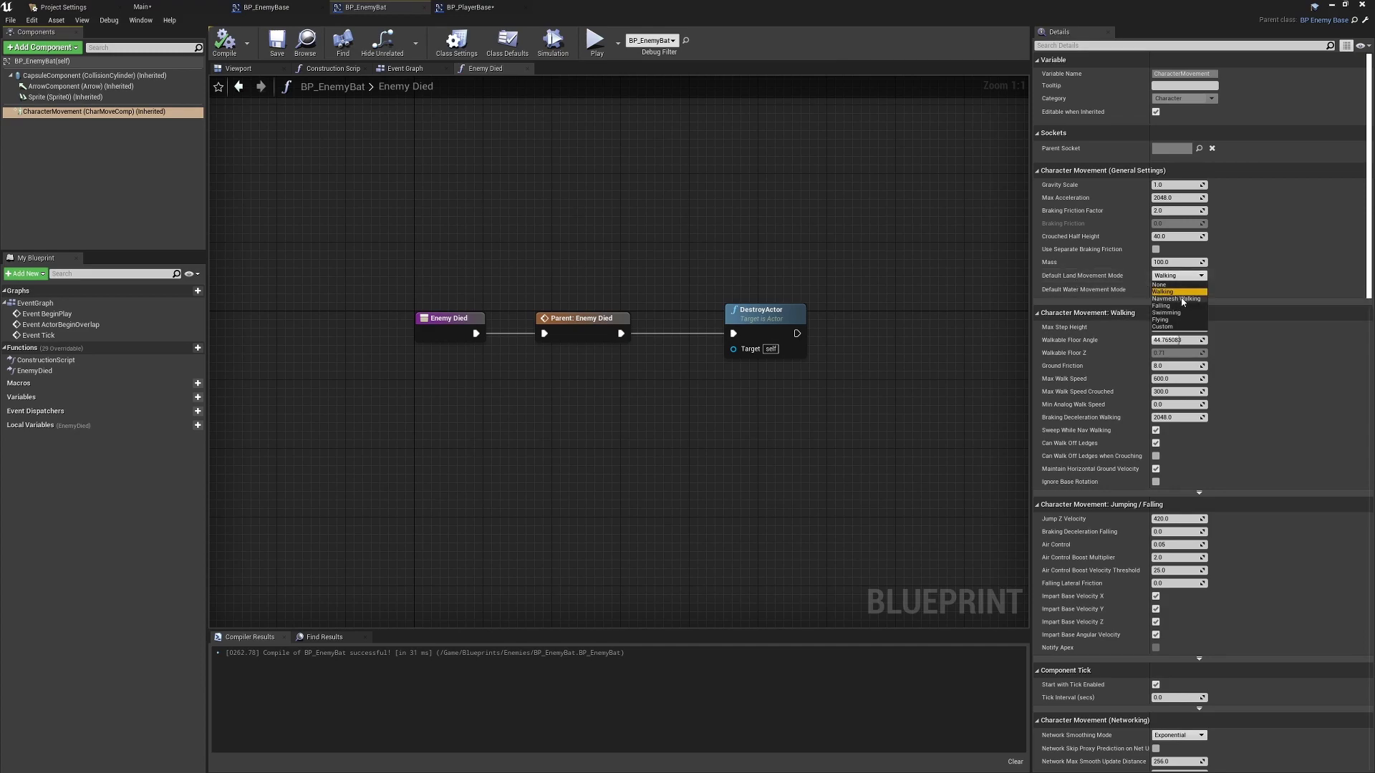
left_click(1181, 320)
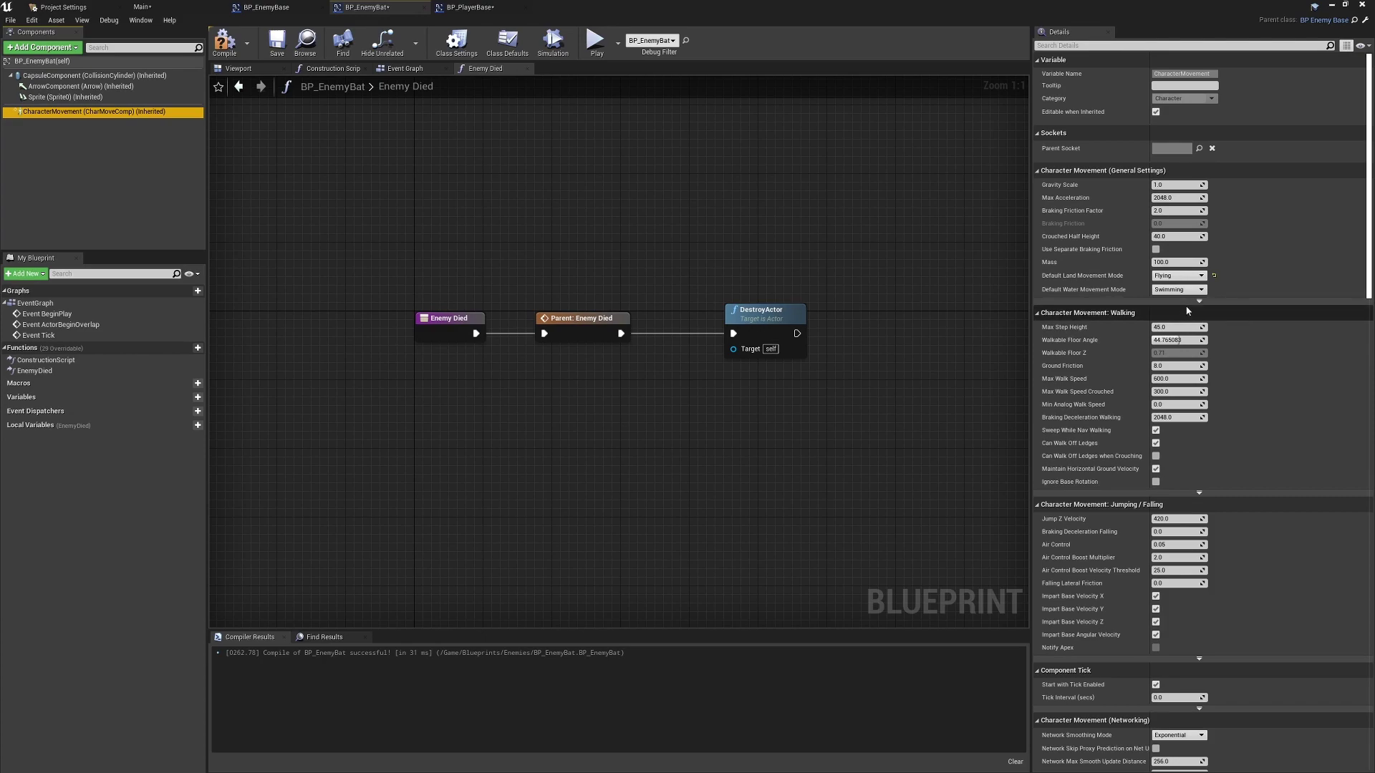
left_click(224, 41)
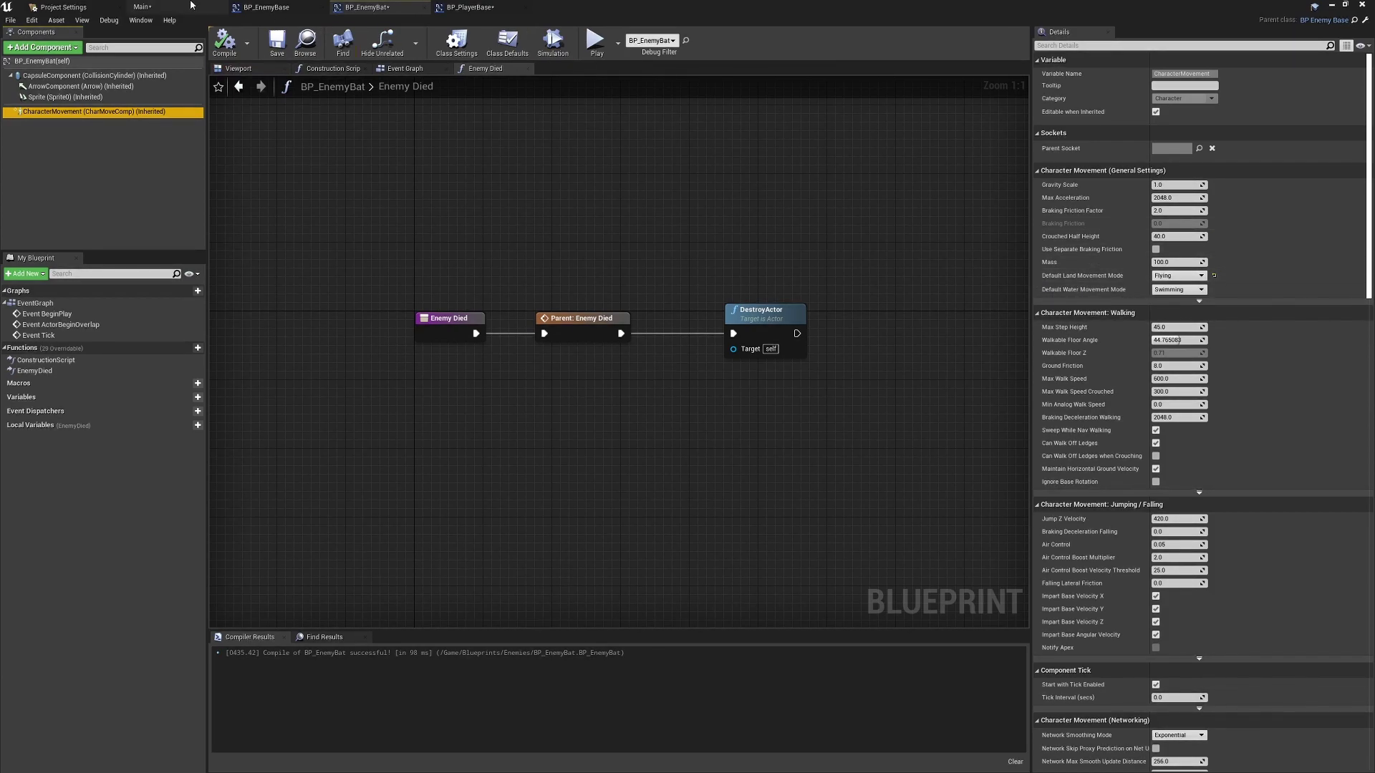
Simulate the level and reposition the bat higher in the air
left_click(142, 7)
left_click(633, 41)
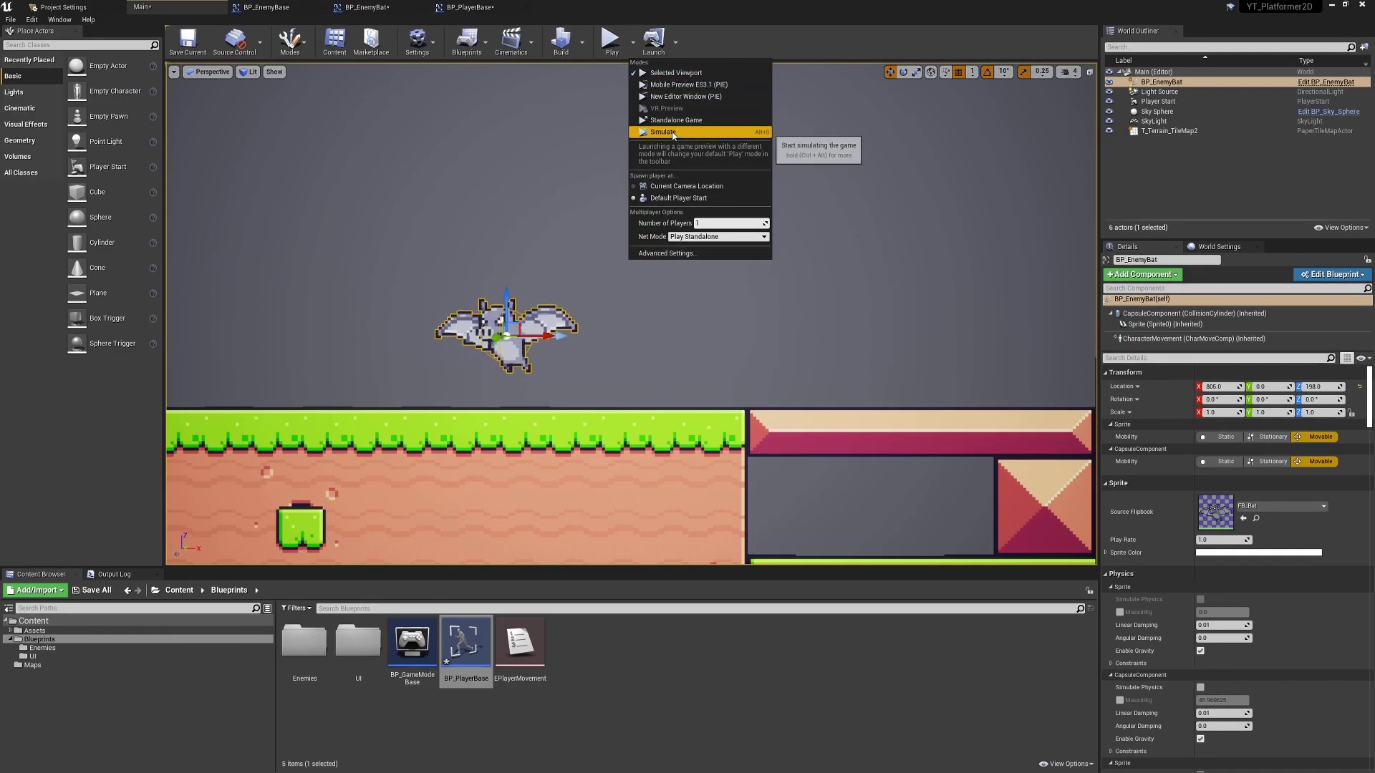
left_click(663, 132)
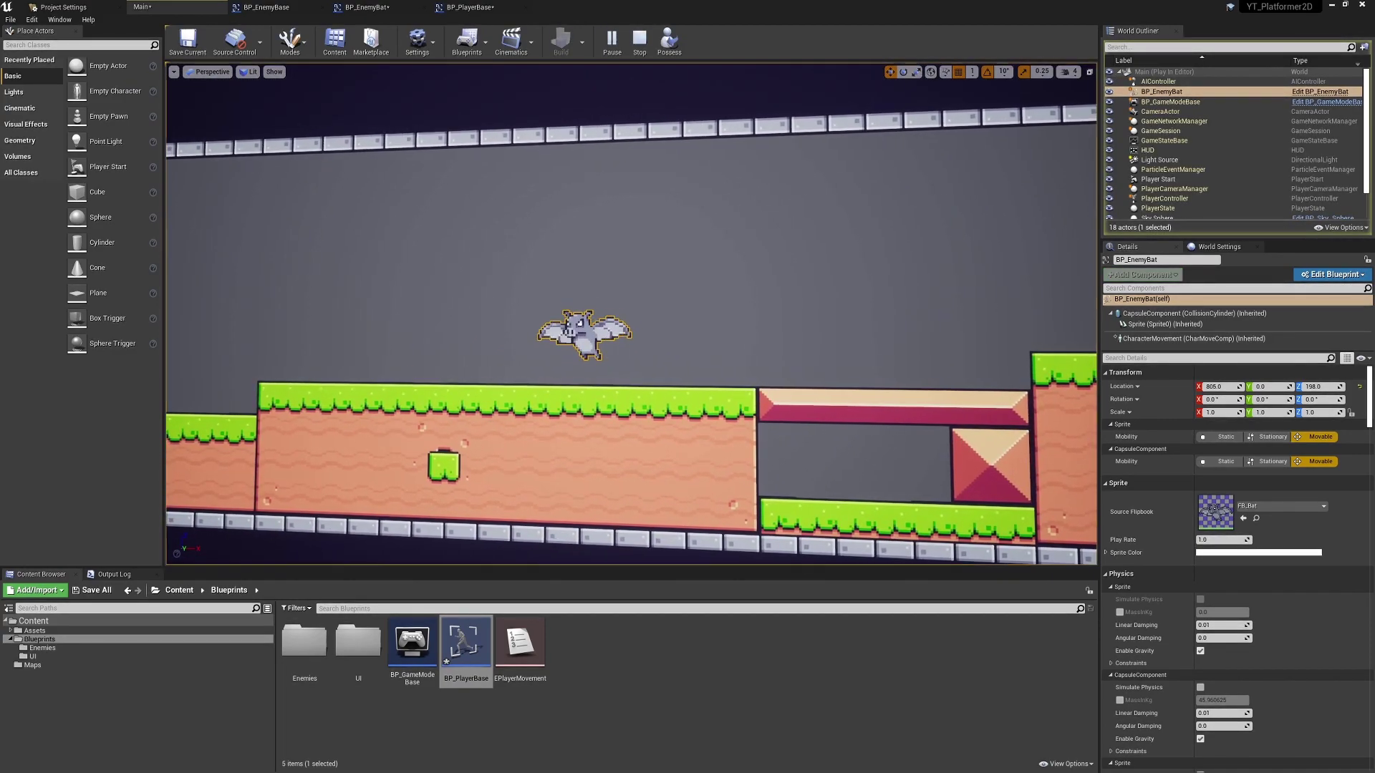
right_click(539, 325)
key("Escape")
right_click_drag(587, 272, 606, 293)
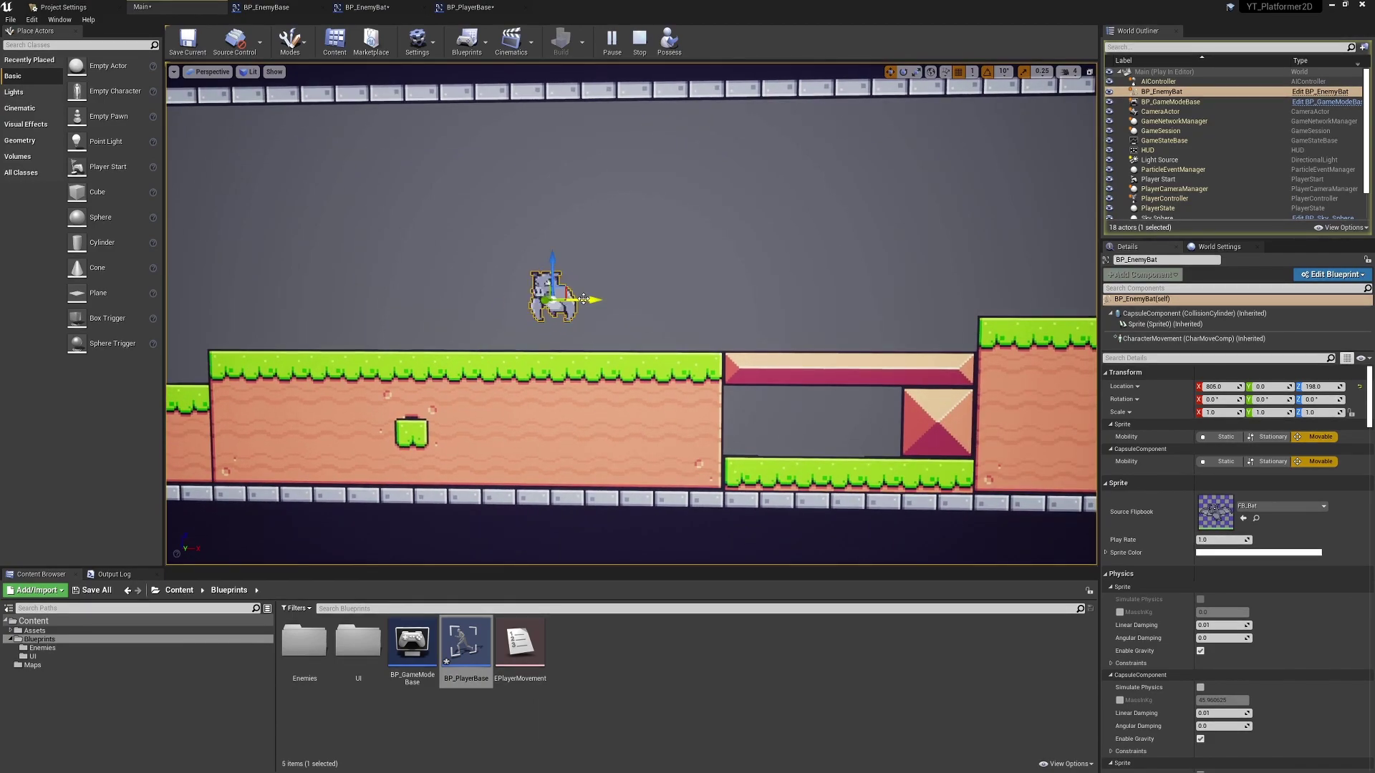
left_click_drag(585, 300, 597, 307)
left_click_drag(562, 262, 564, 210)
right_click_drag(606, 301, 633, 243)
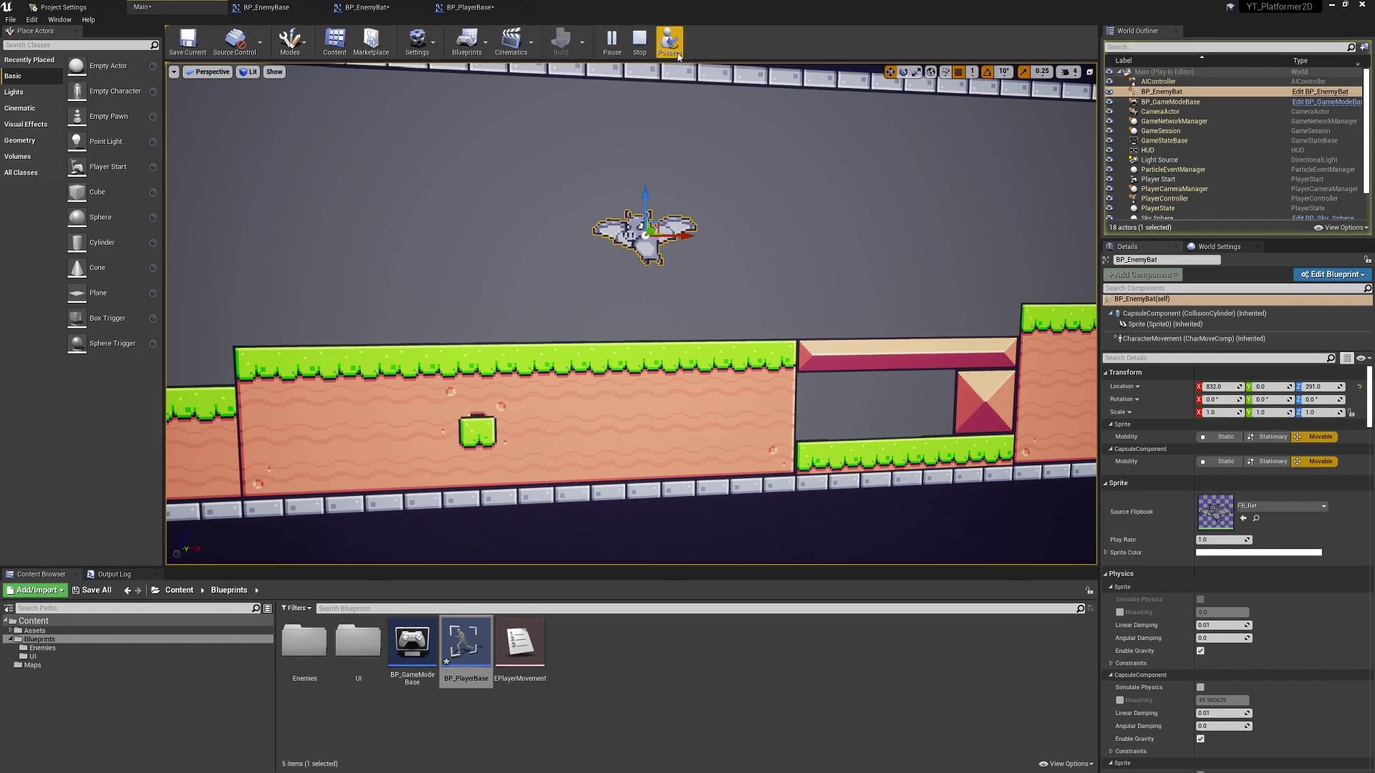
Possess the player, run the frog toward the hovering bat, then stop
left_click(669, 41)
key("d")
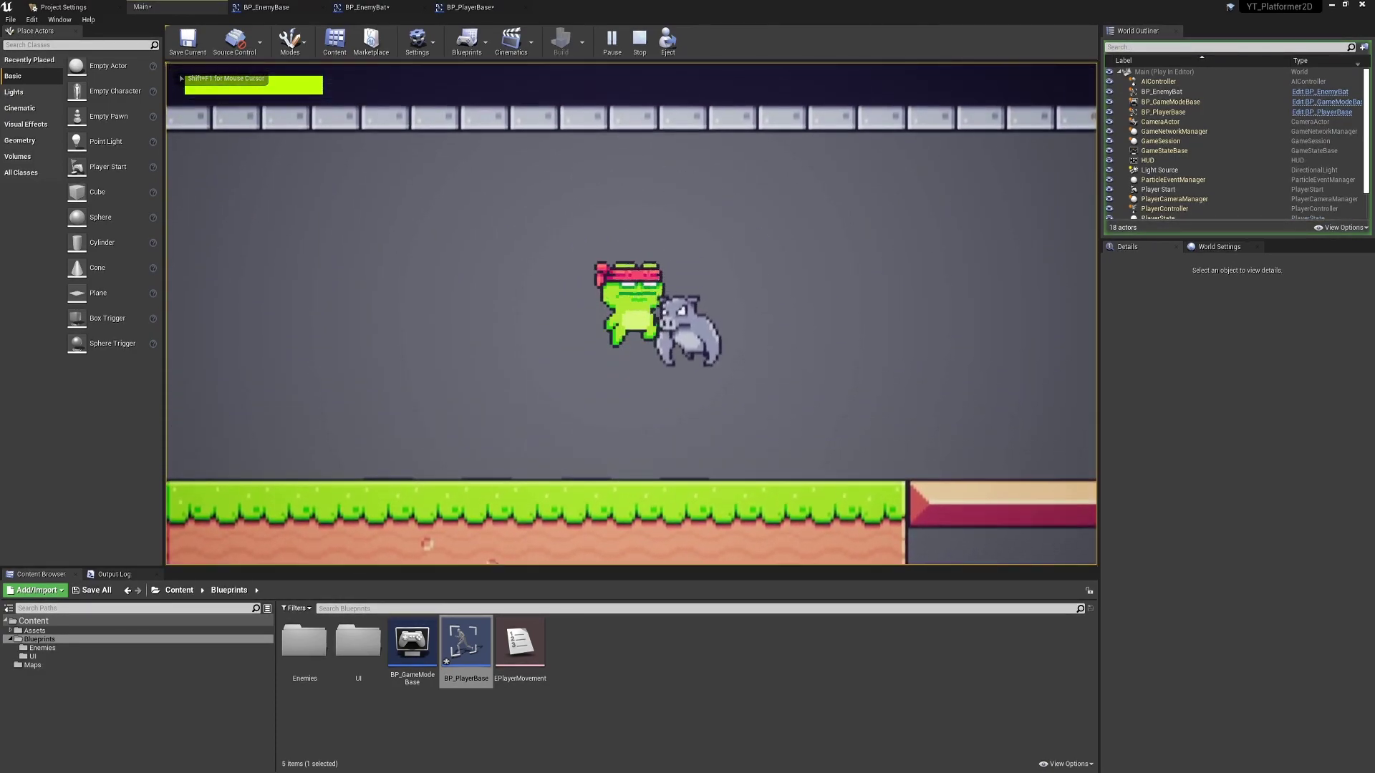
key("Escape")
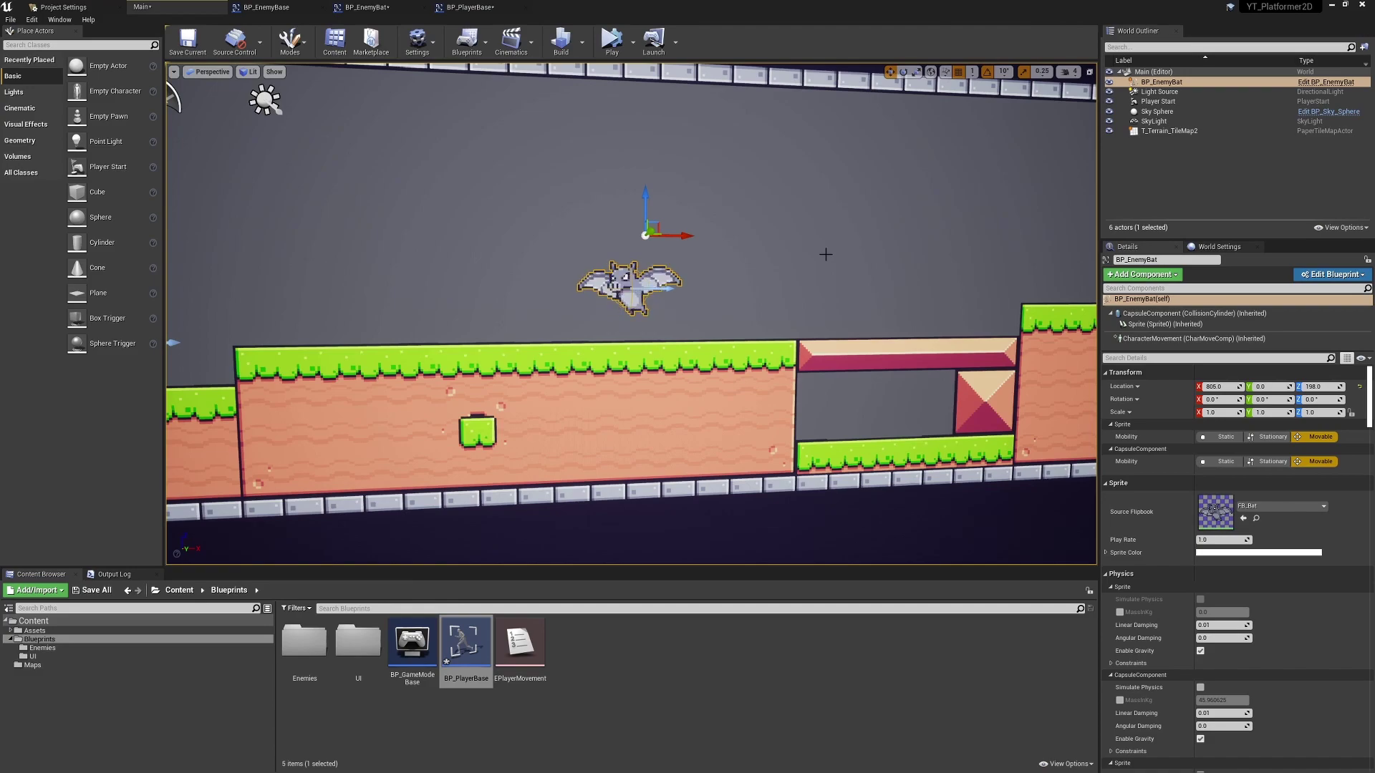
Save all modified blueprints with Ctrl+Shift+S
key("ctrl+shift+s")
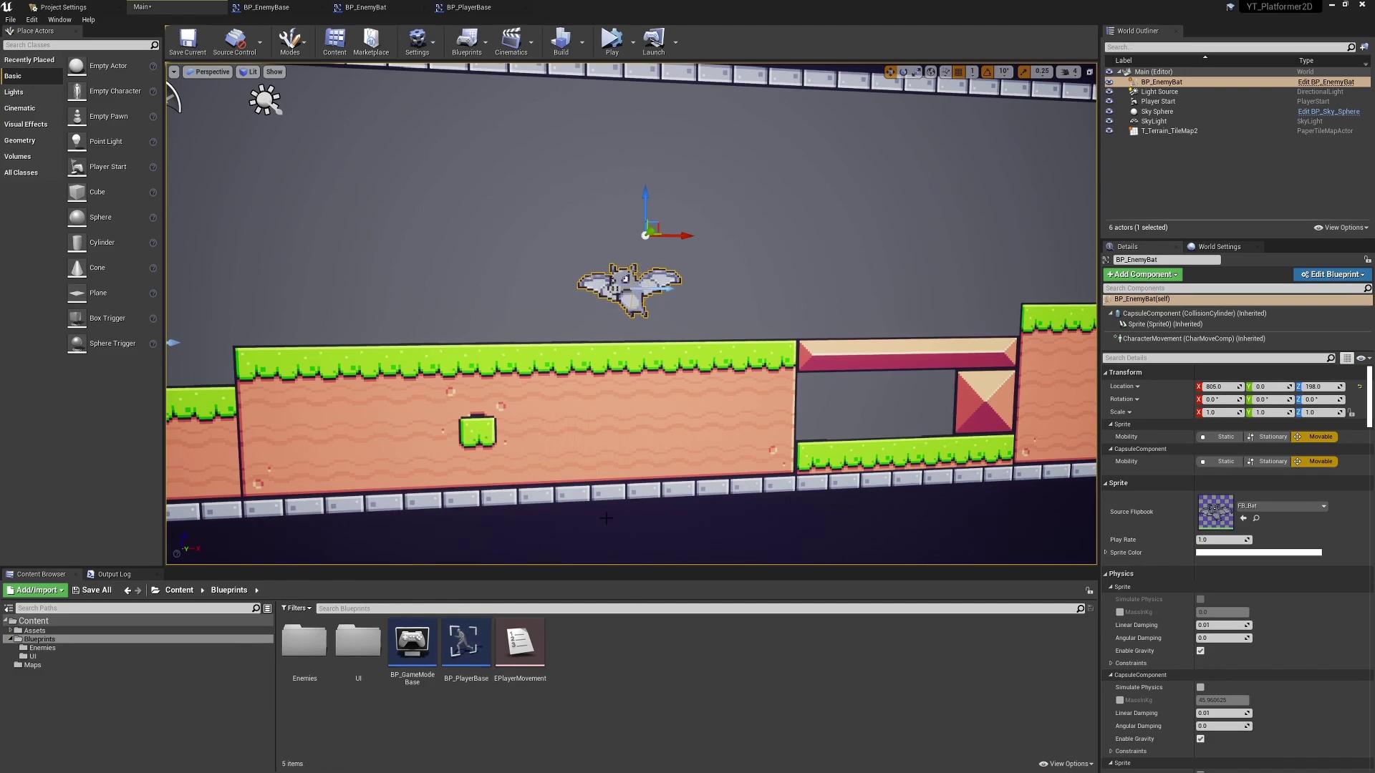